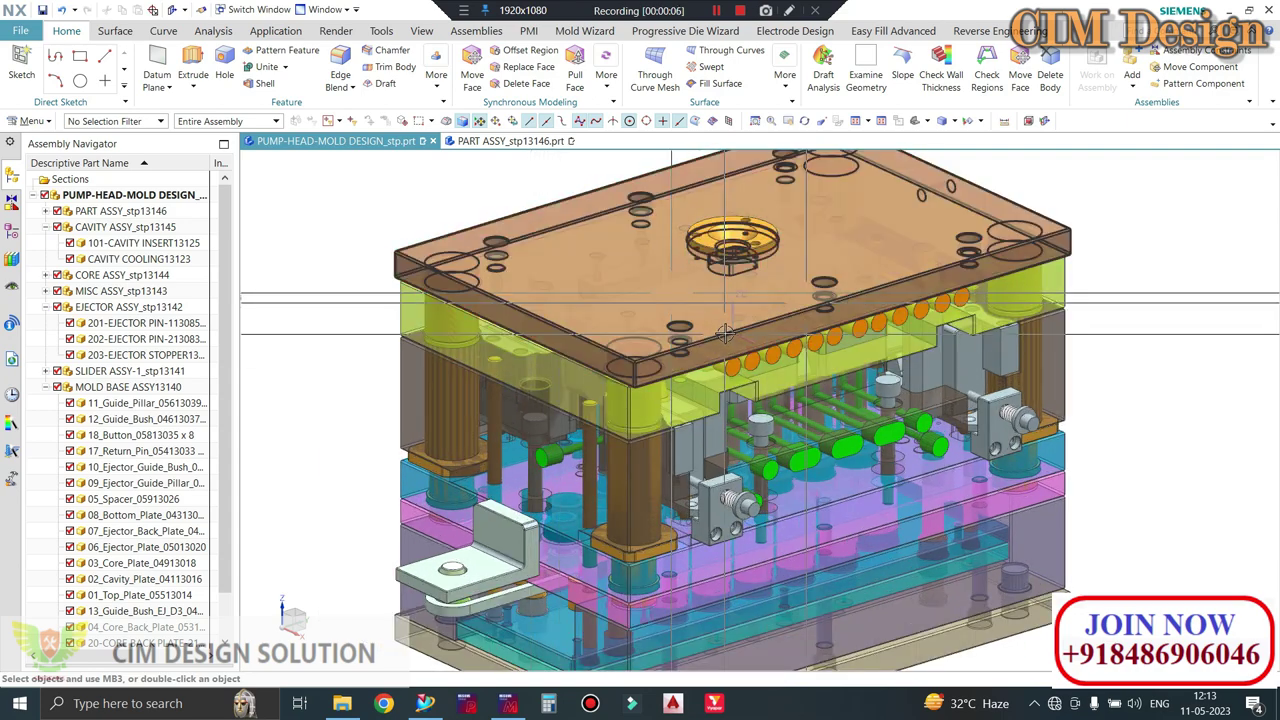
- Orbit and zoom the mold assembly, then switch to the PART ASSY_stp13146 file
middle_click_drag(543, 312, 685, 347)
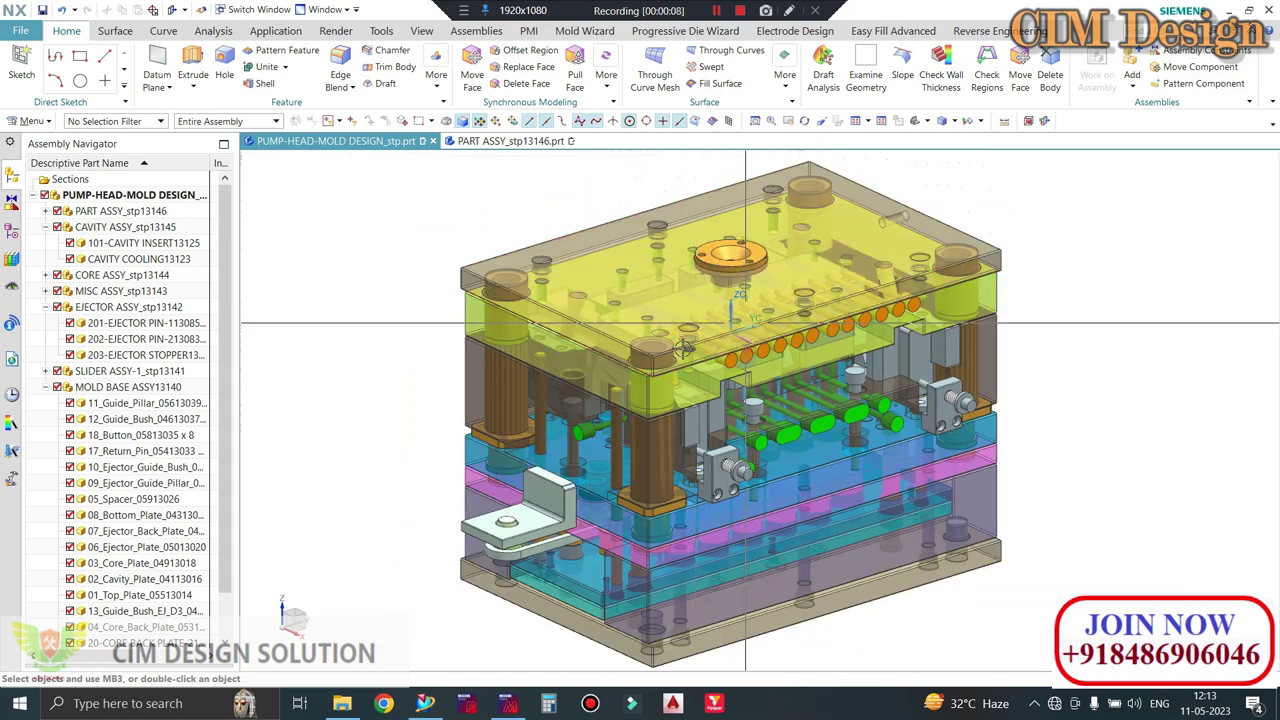
scroll(690, 347, "up", 2)
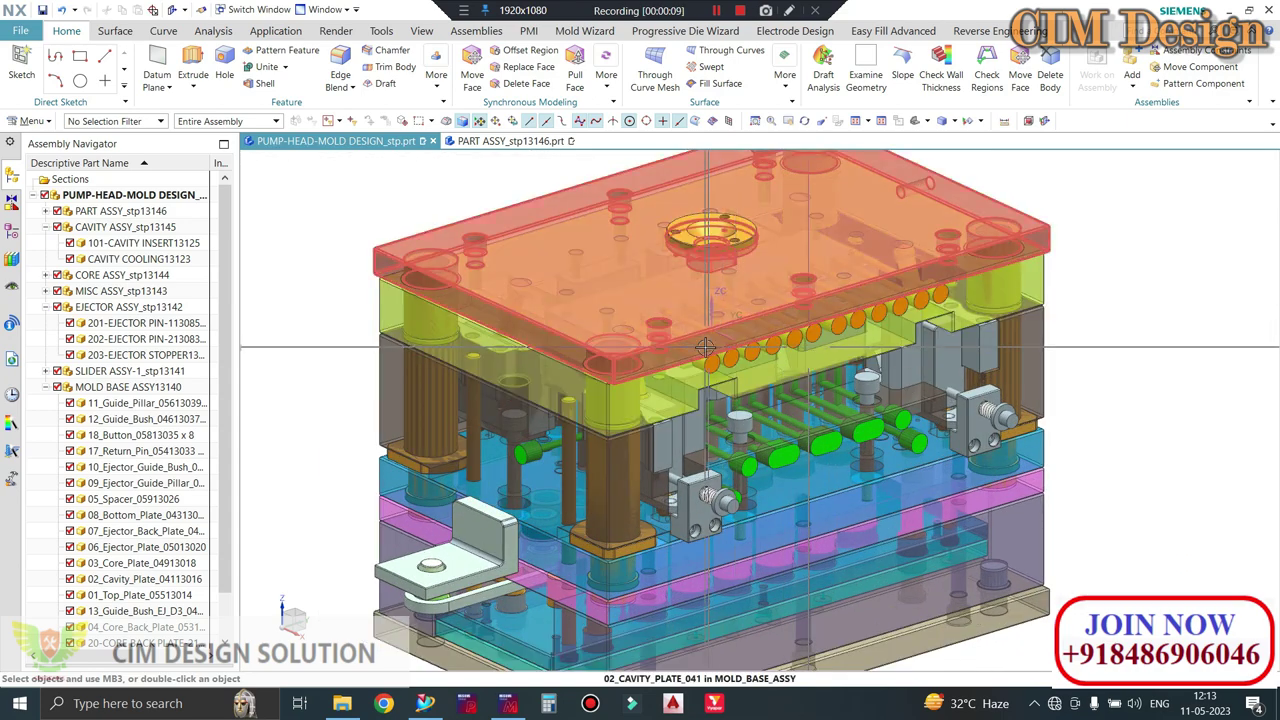
scroll(720, 330, "down", 2)
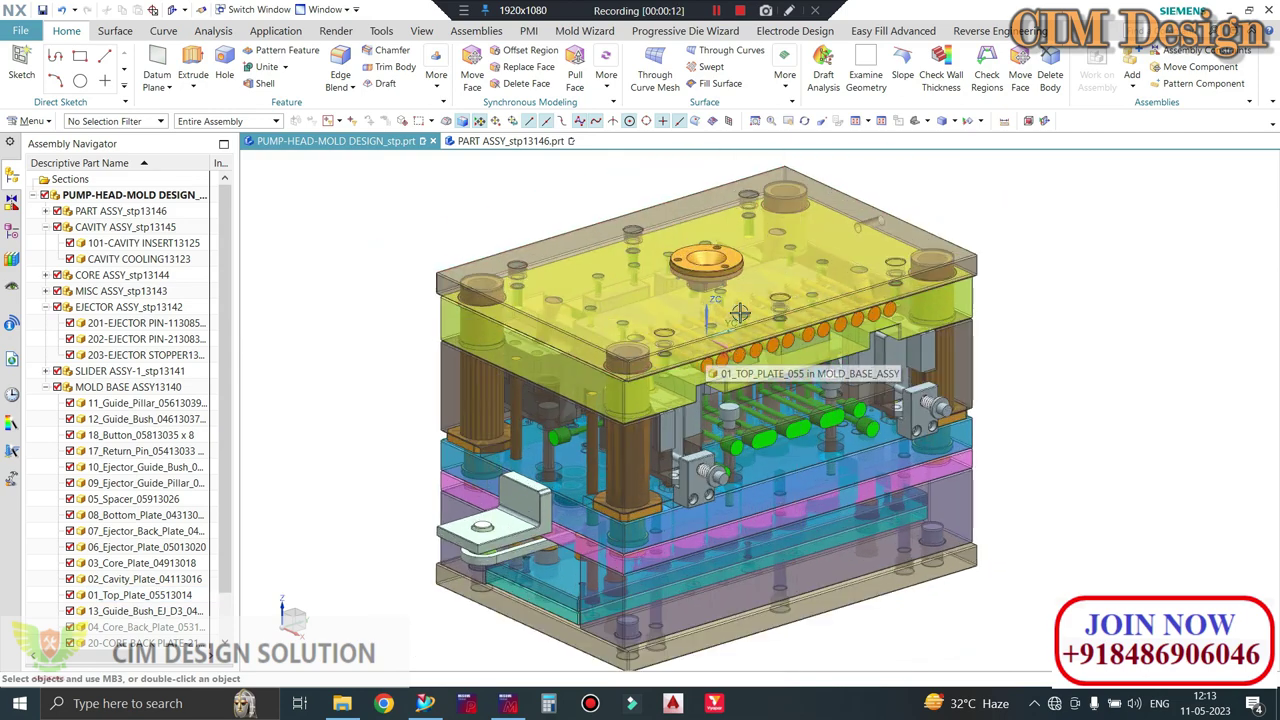
left_click(740, 313)
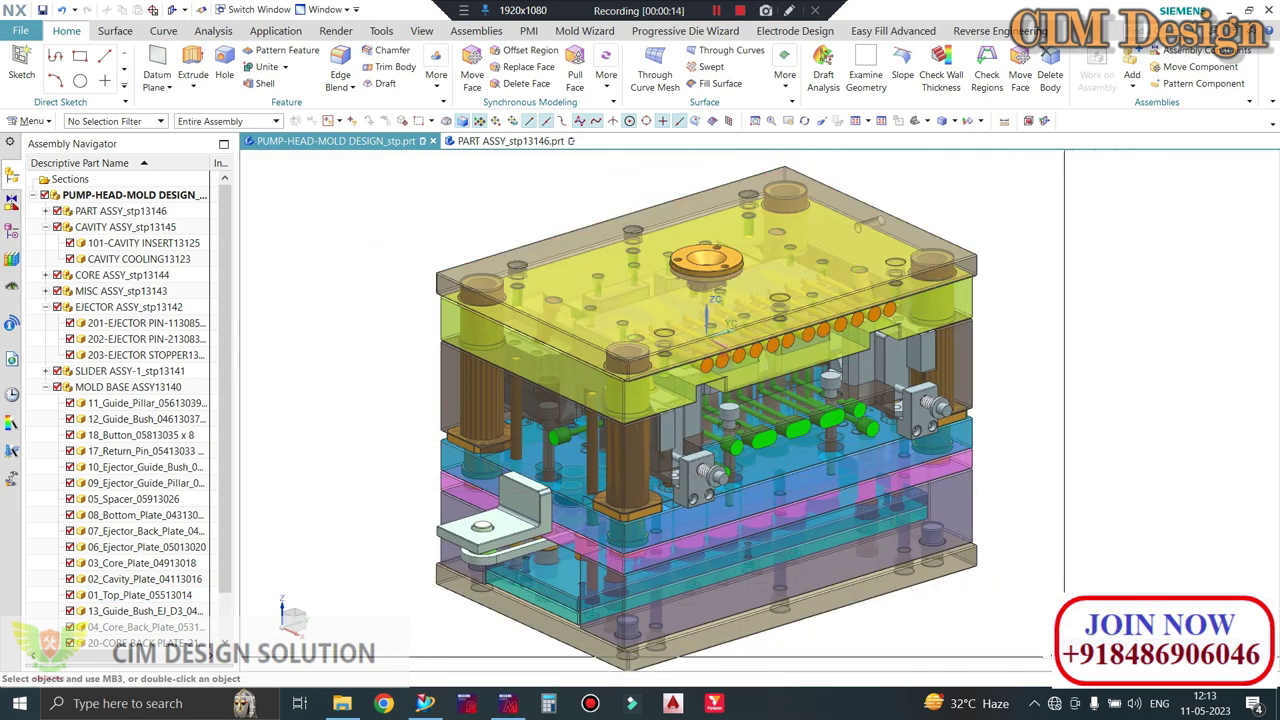
key("Escape")
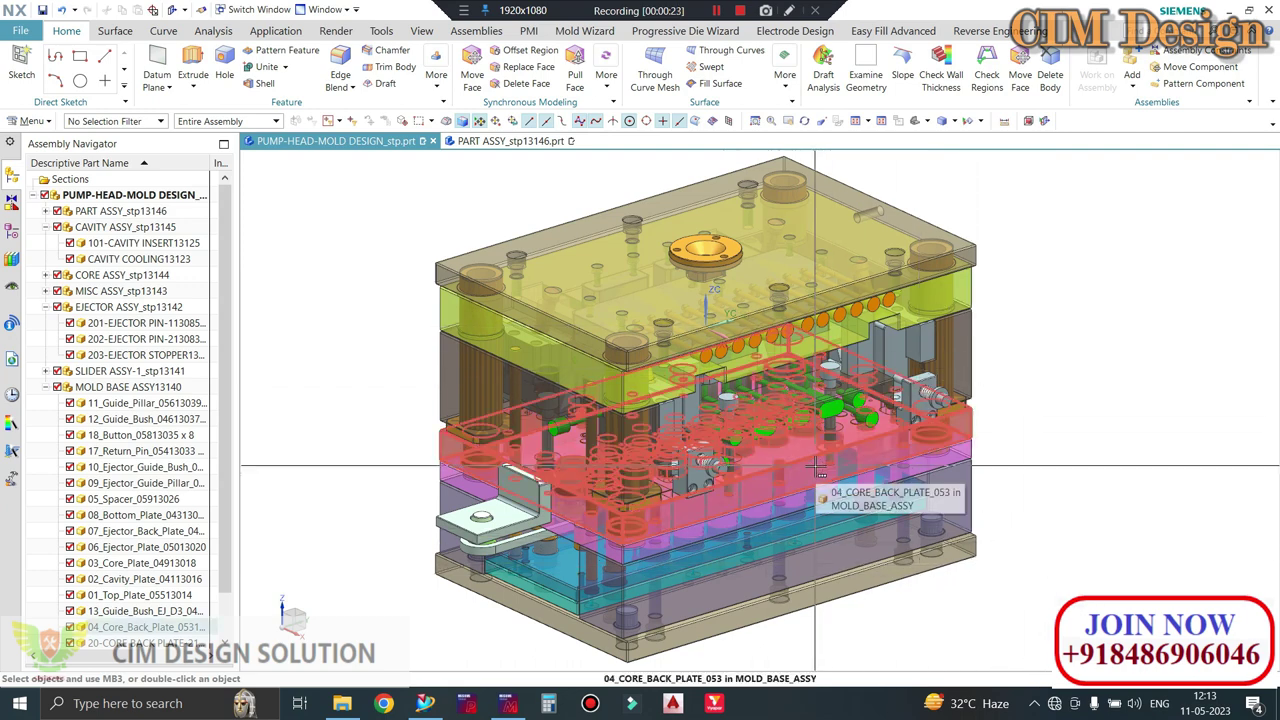
left_click(510, 141)
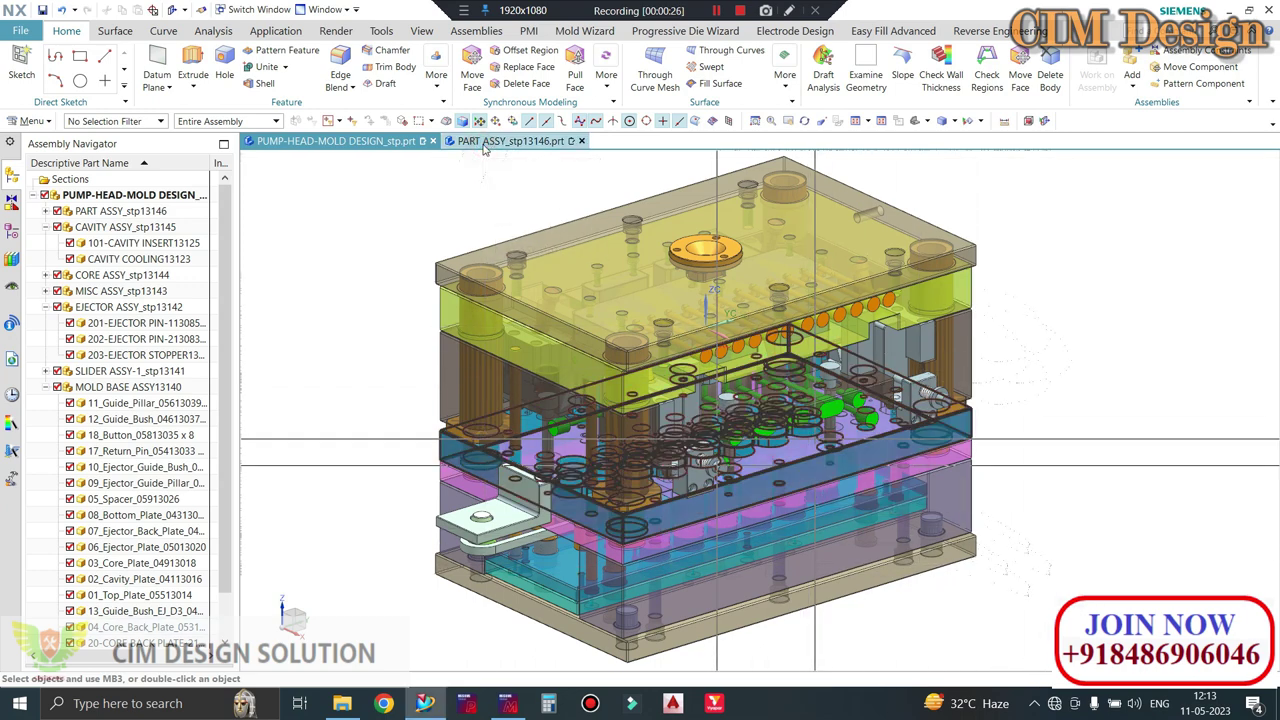
- Zoom and orbit around the six pump-head parts, including the two sectioned ones
scroll(429, 394, "up", 2)
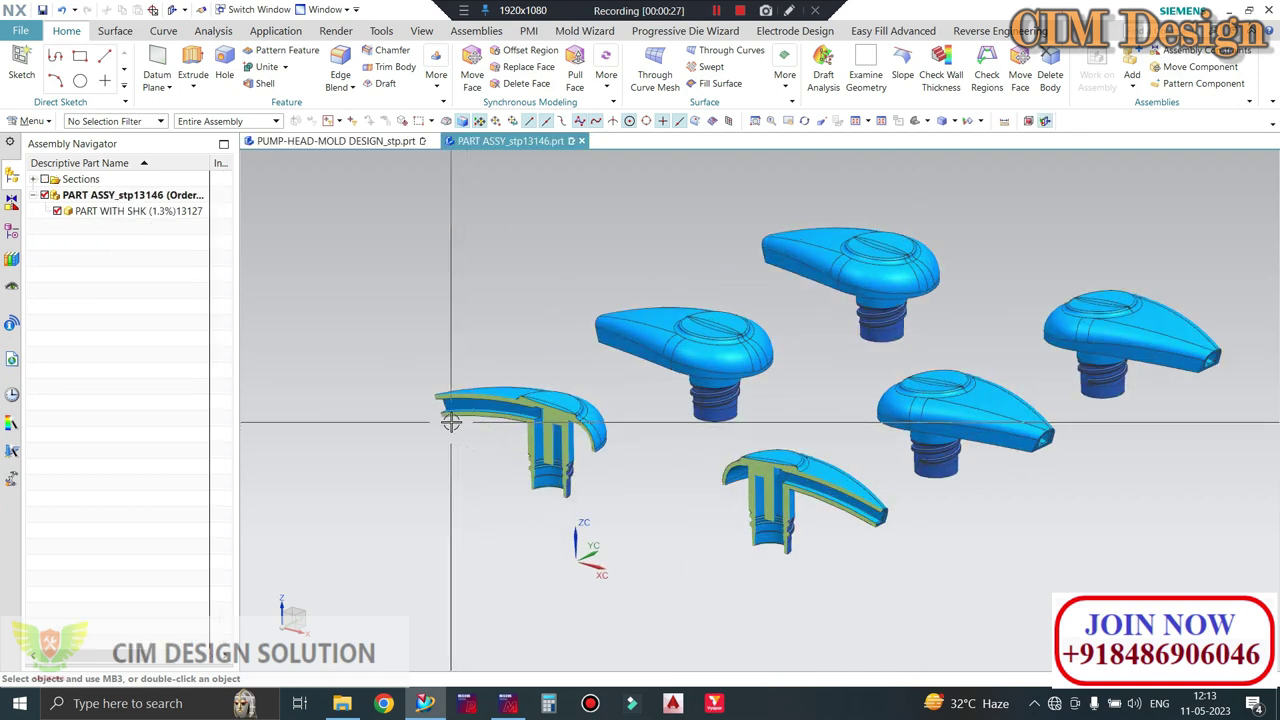
scroll(429, 394, "up", 4)
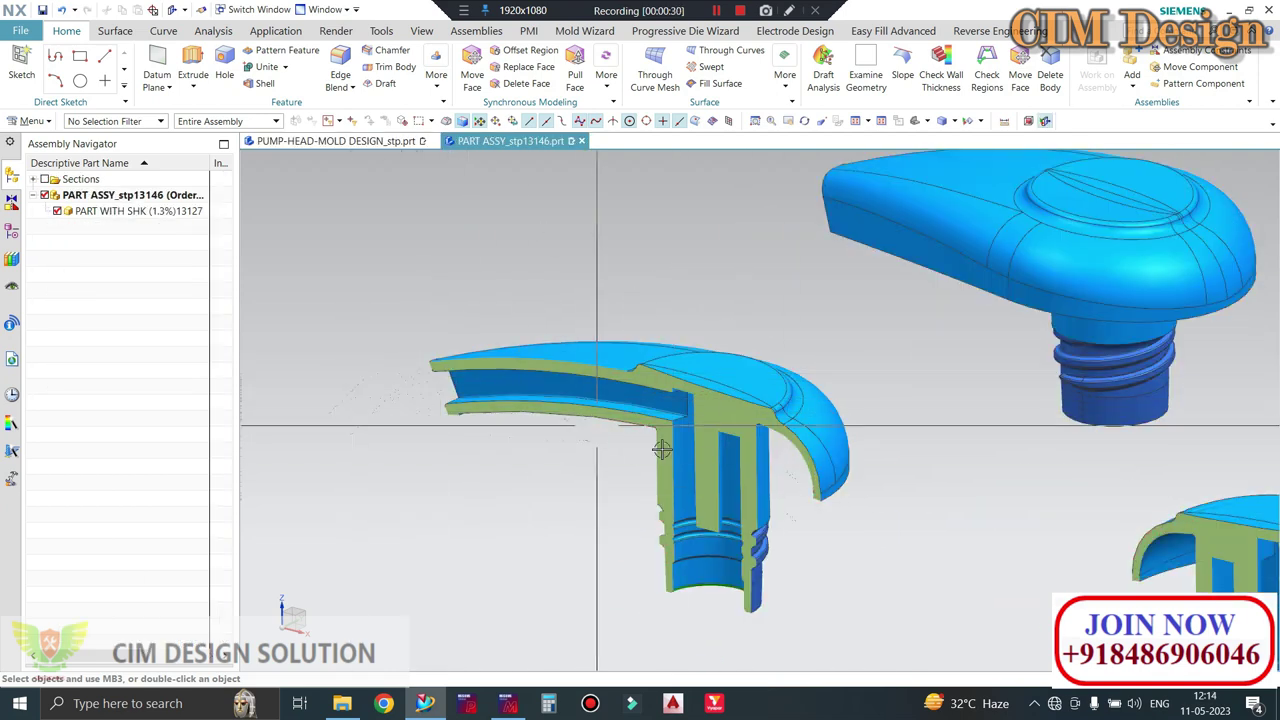
scroll(480, 400, "down", 2)
scroll(760, 408, "up", 2)
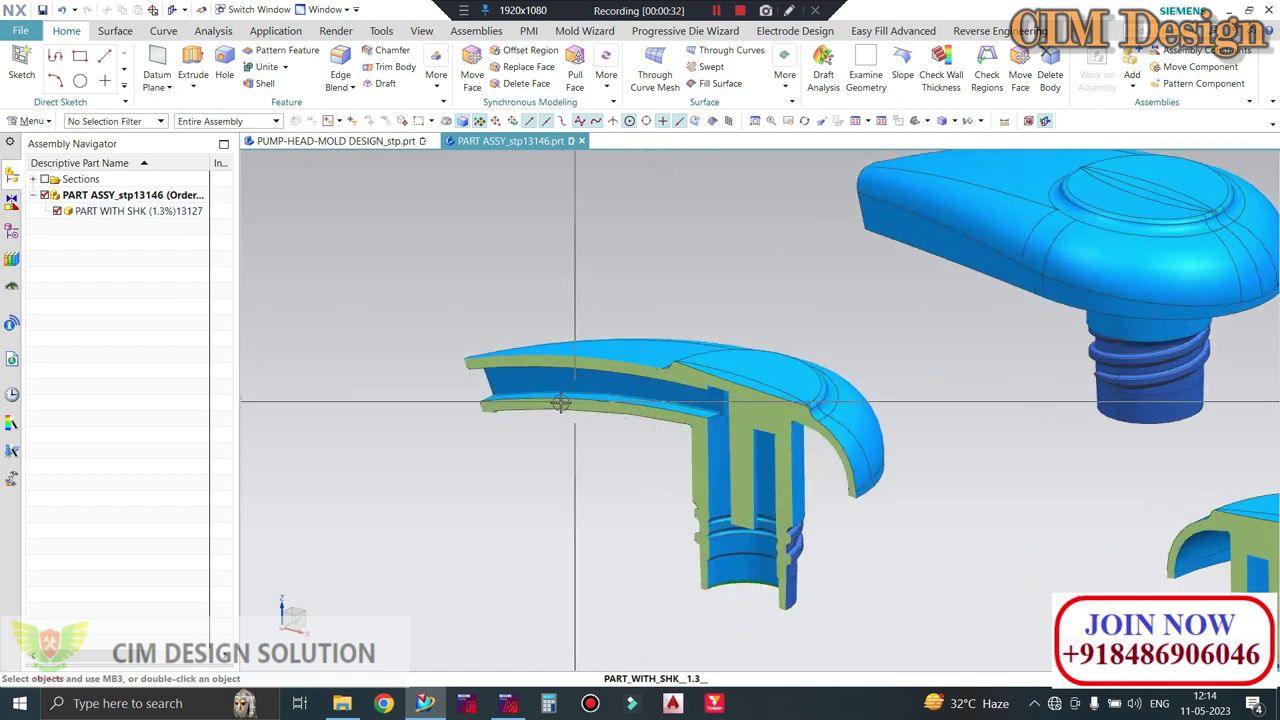
scroll(760, 408, "up", 1)
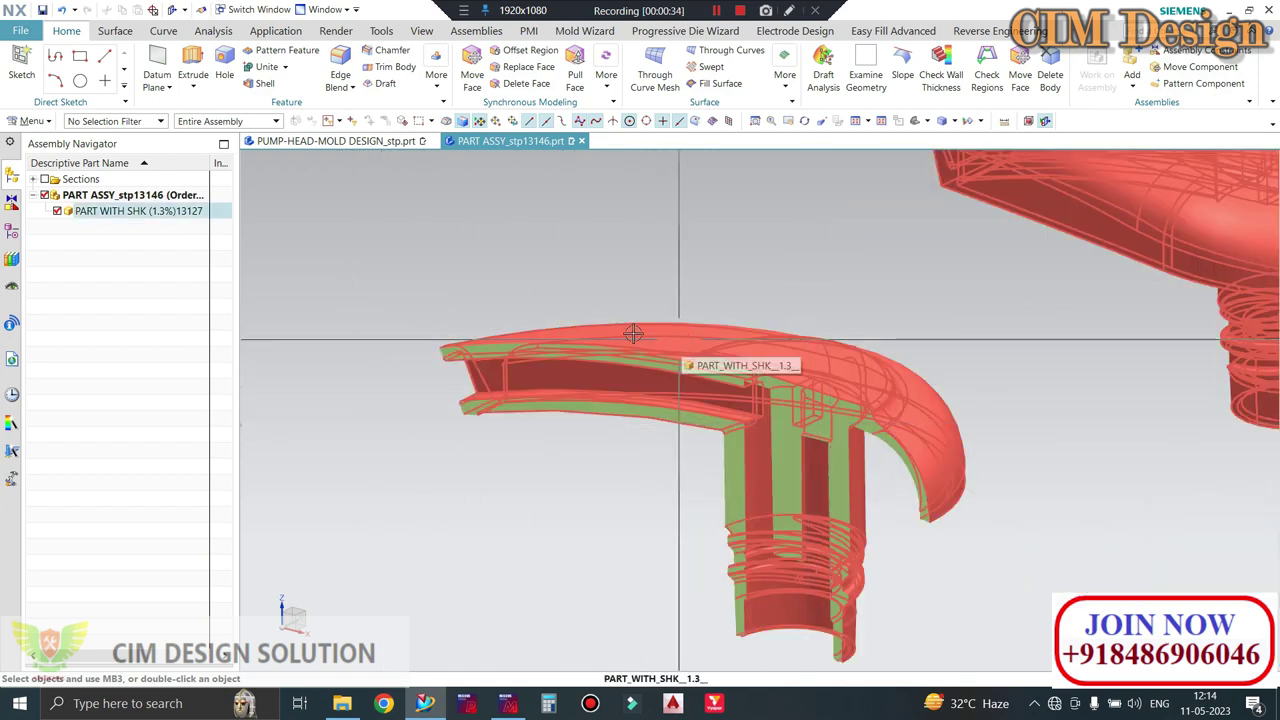
scroll(633, 334, "down", 2)
scroll(686, 311, "down", 1)
scroll(640, 320, "up", 2)
scroll(567, 327, "up", 1)
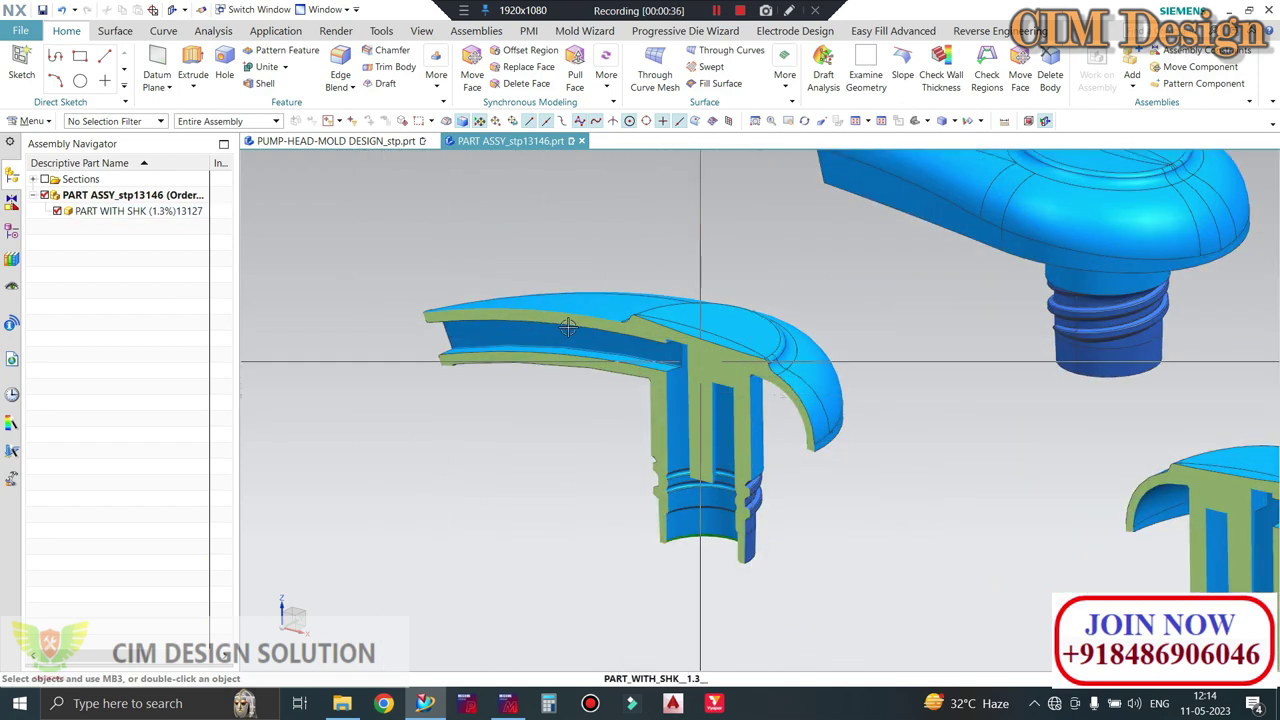
scroll(566, 386, "down", 3)
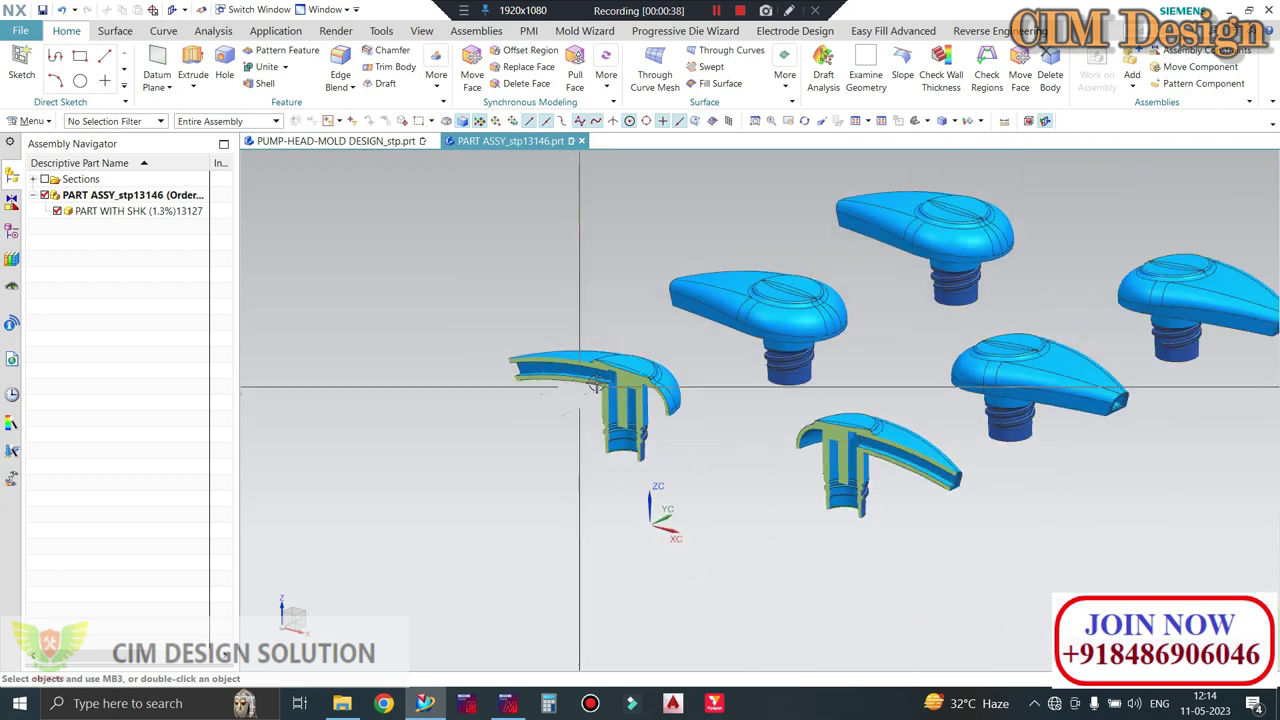
scroll(848, 377, "up", 2)
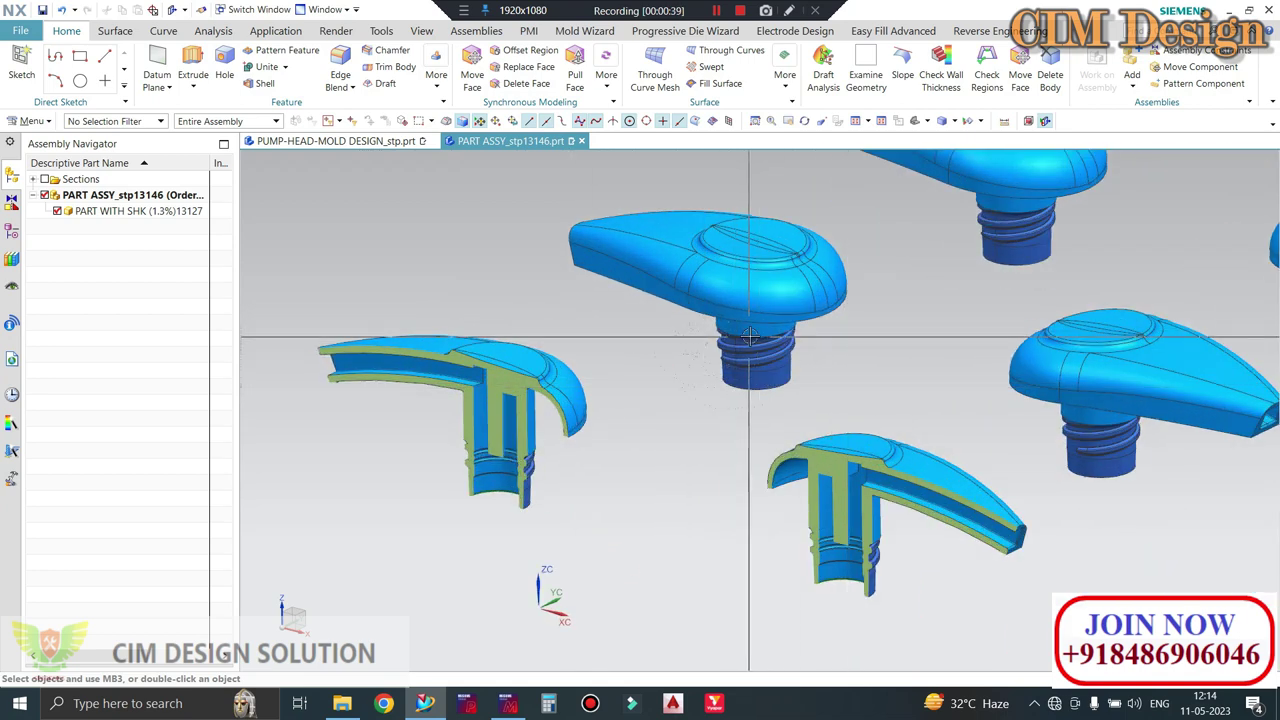
scroll(749, 338, "up", 2)
mouse_move(833, 361)
middle_mouse_down()
mouse_move(787, 296)
mouse_move(797, 457)
middle_mouse_up()
scroll(781, 562, "up", 2)
scroll(781, 562, "up", 2)
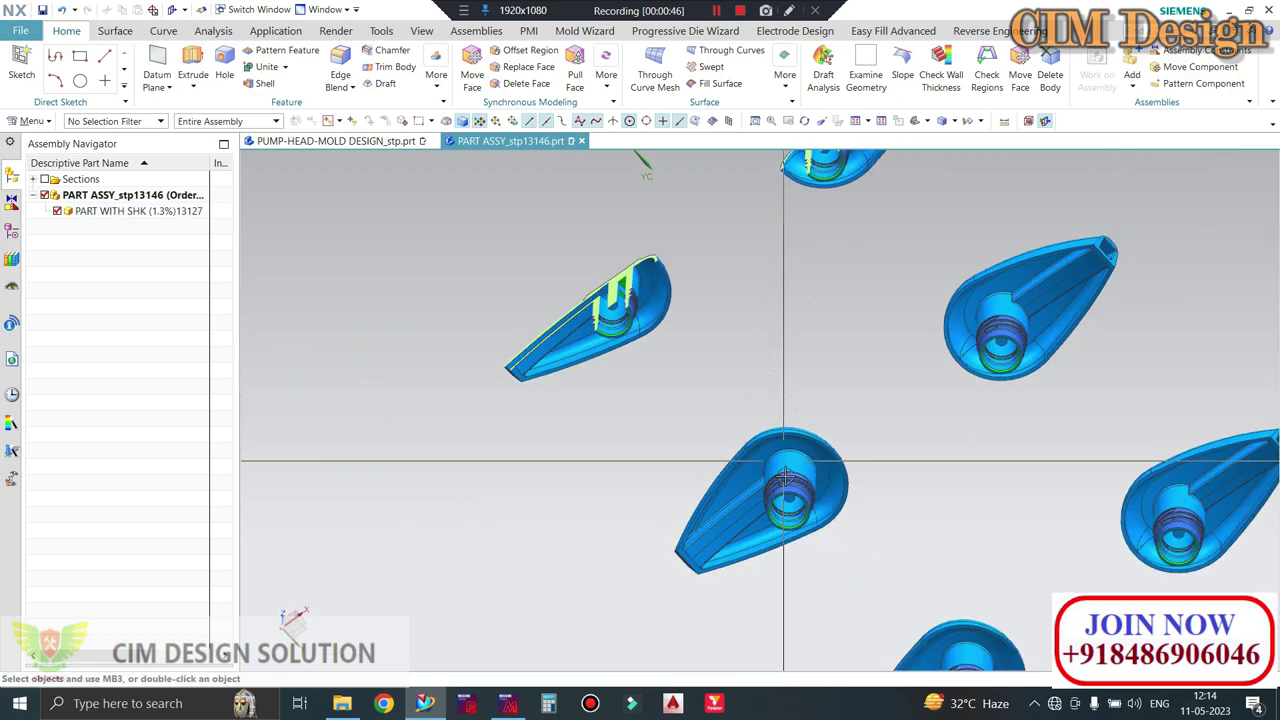
scroll(783, 530, "up", 2)
scroll(770, 450, "up", 2)
scroll(765, 370, "up", 2)
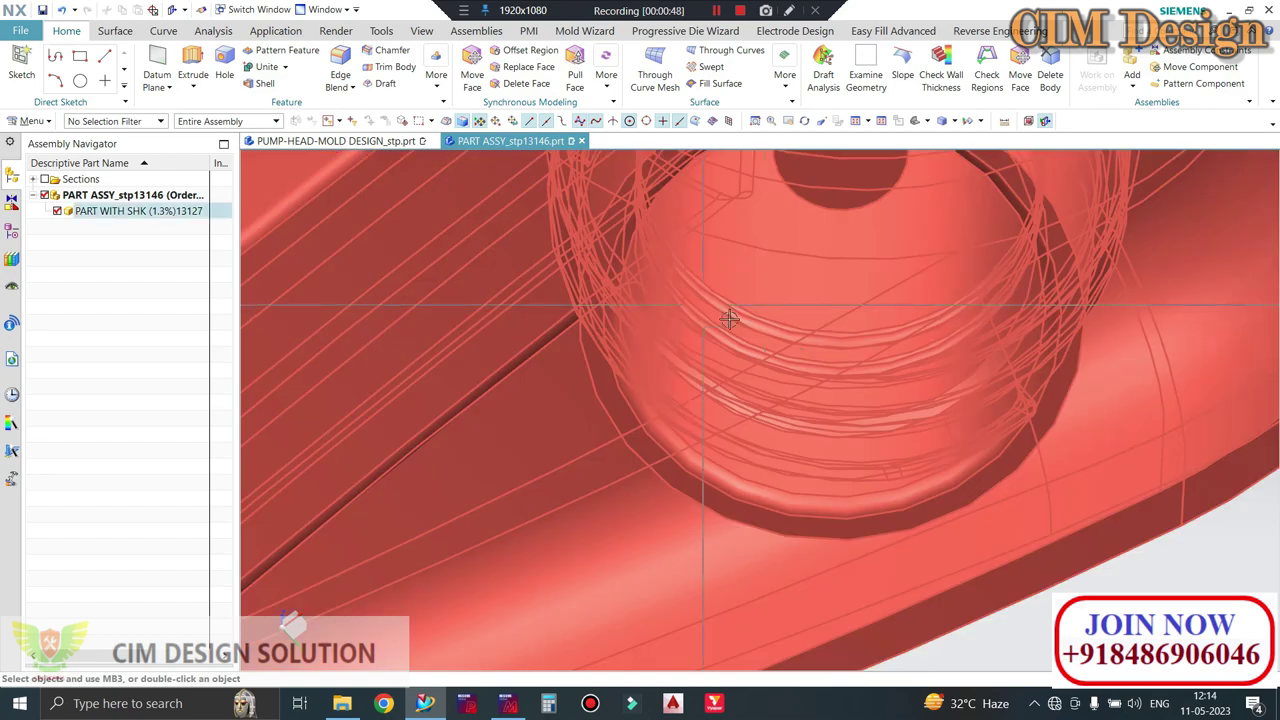
scroll(768, 340, "down", 2)
scroll(772, 341, "down", 2)
scroll(777, 342, "down", 1)
scroll(777, 342, "down", 3)
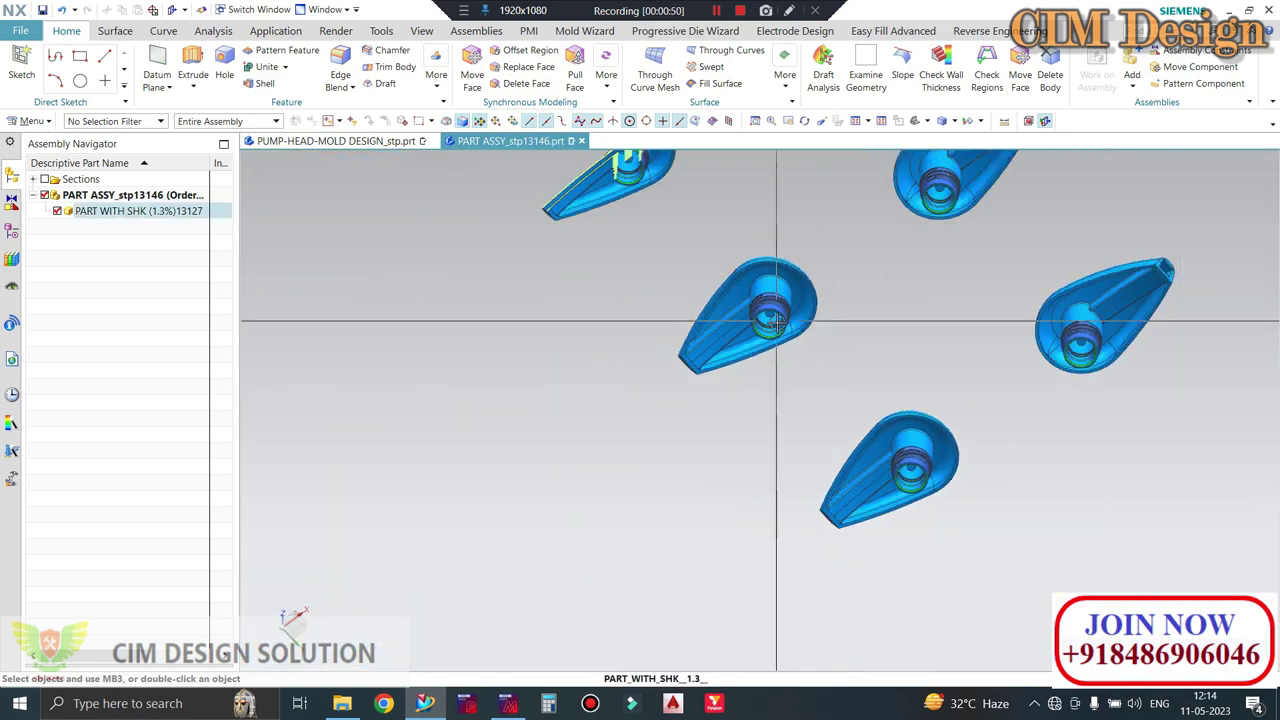
scroll(777, 342, "down", 2)
- Pan and tilt to a low side angle on the parts, then return to PUMP-HEAD-MOLD DESIGN
mouse_move(780, 345)
middle_mouse_down()
mouse_move(817, 414)
mouse_move(771, 285)
mouse_move(486, 314)
middle_mouse_up()
scroll(771, 297, "up", 4)
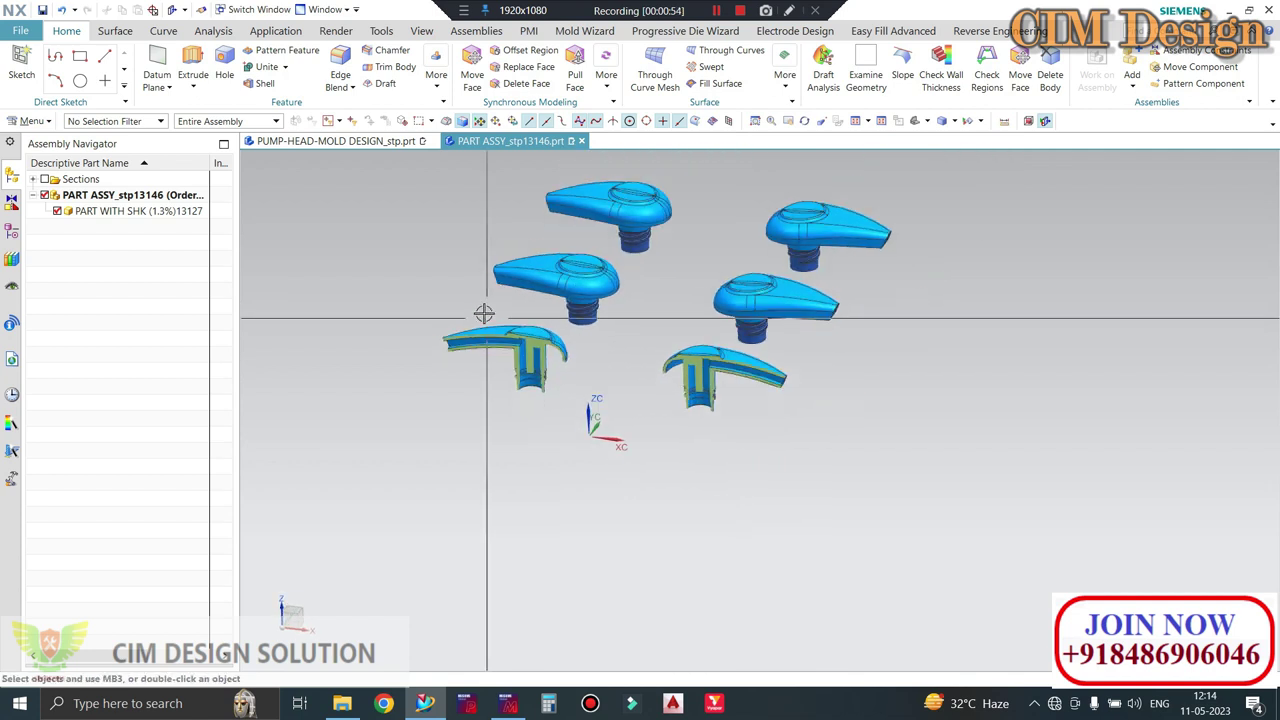
scroll(486, 314, "up", 2)
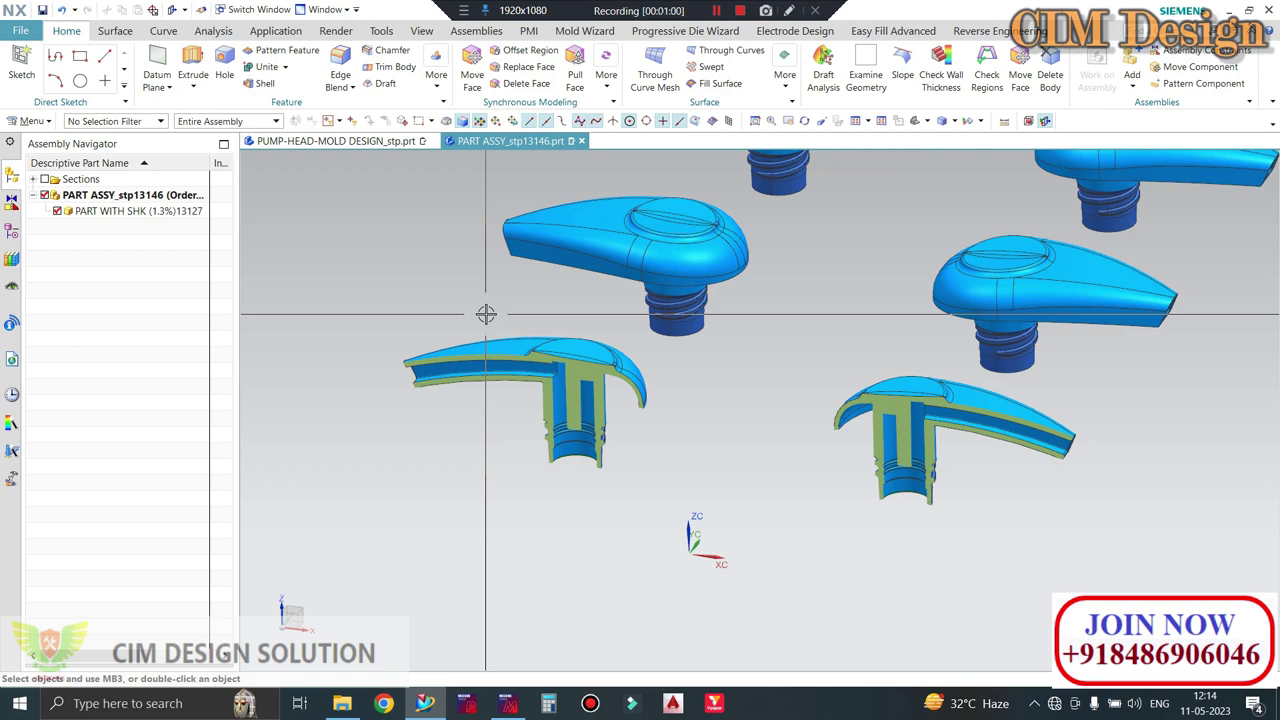
middle_click_drag(486, 314, 458, 298, "shift")
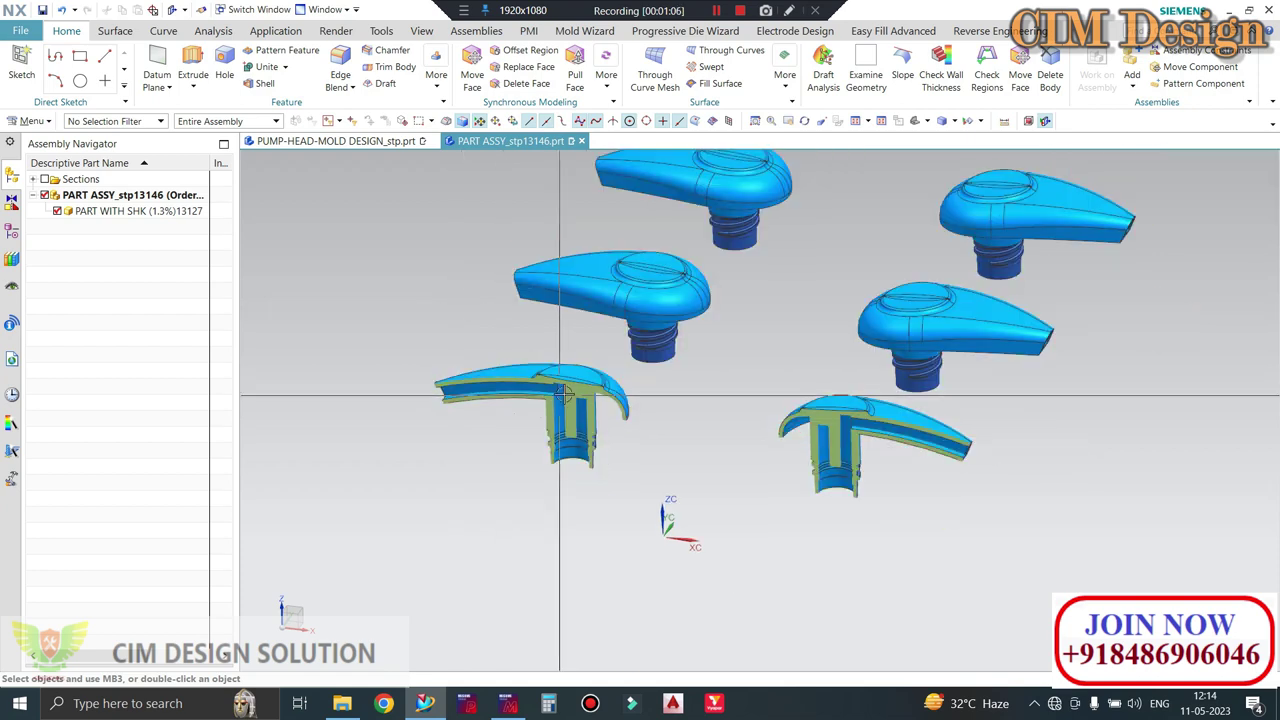
middle_click_drag(512, 364, 510, 368, "shift")
scroll(510, 341, "up", 2)
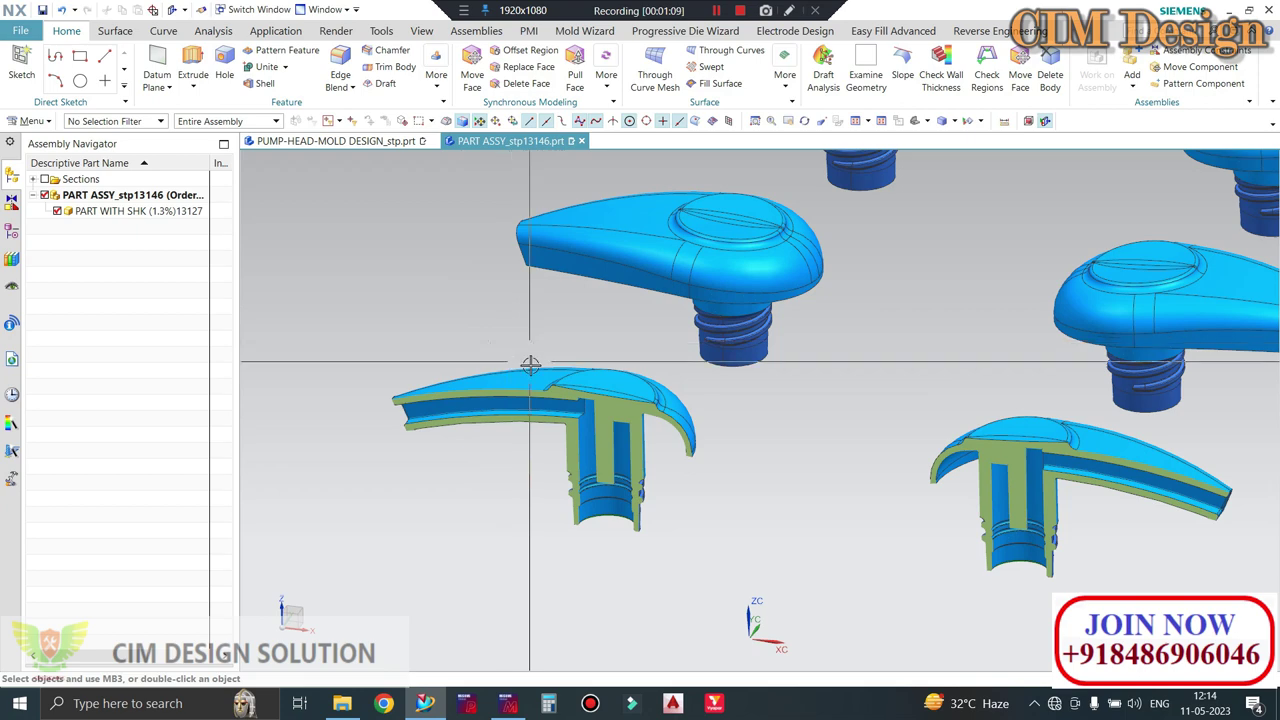
scroll(539, 318, "down", 1)
scroll(539, 318, "up", 1)
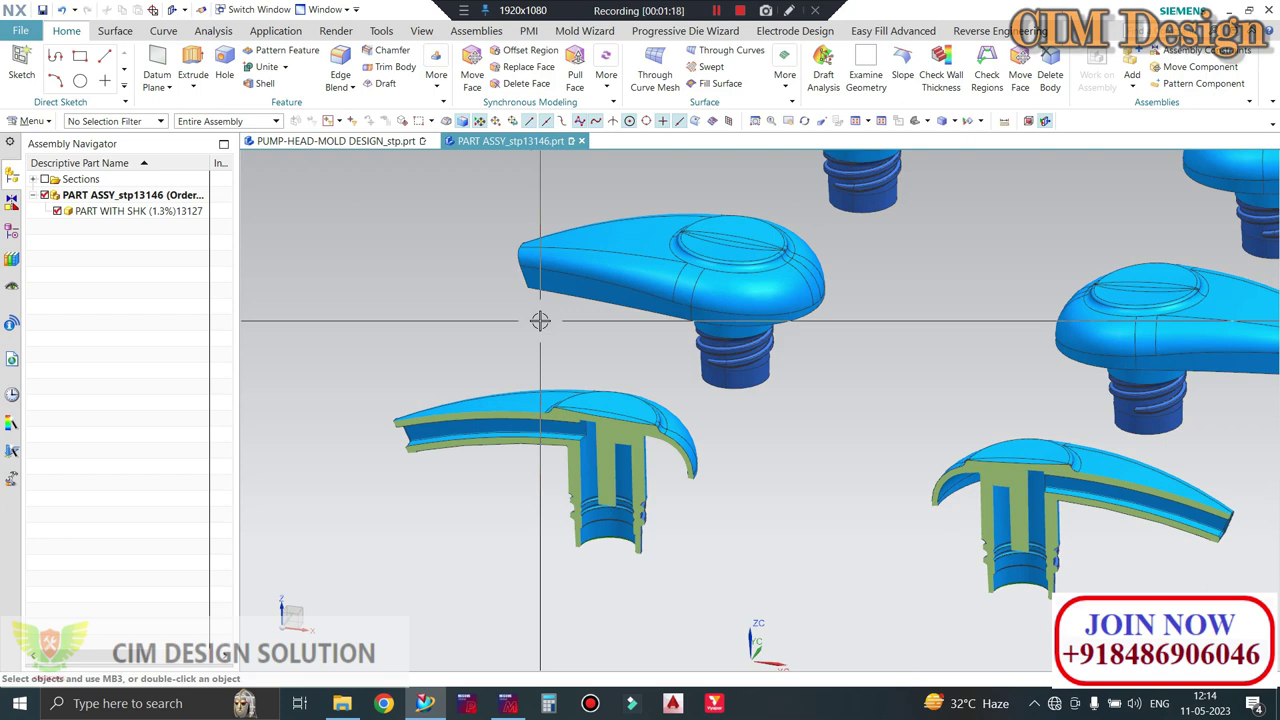
scroll(466, 400, "down", 2)
scroll(534, 380, "up", 2)
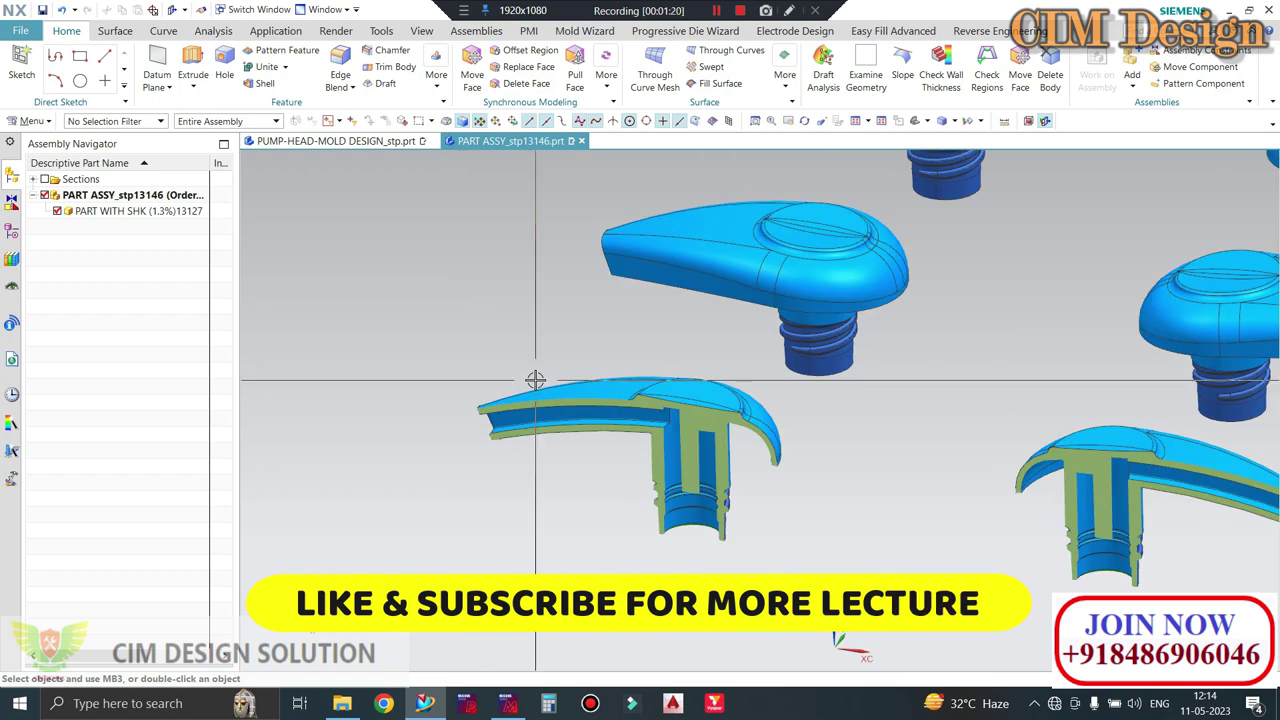
scroll(586, 380, "down", 3)
scroll(614, 300, "up", 2)
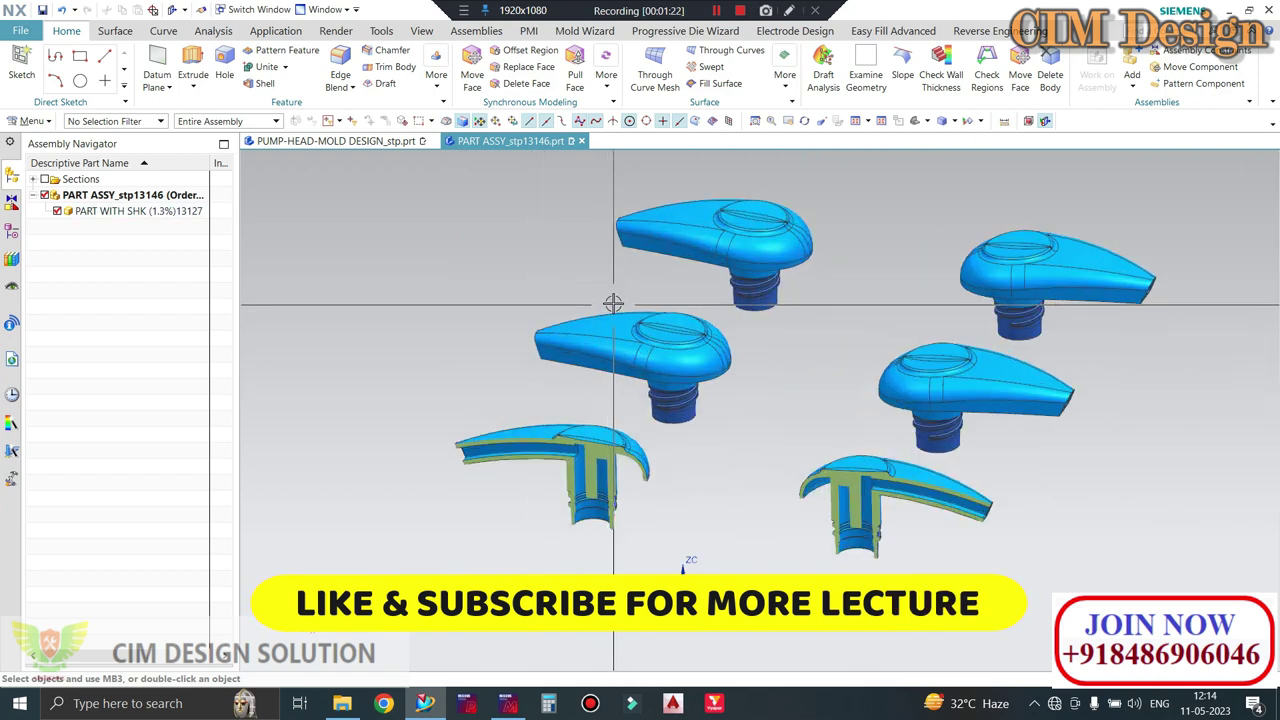
mouse_move(614, 300)
middle_mouse_down()
mouse_move(598, 276)
mouse_move(600, 291)
middle_mouse_up()
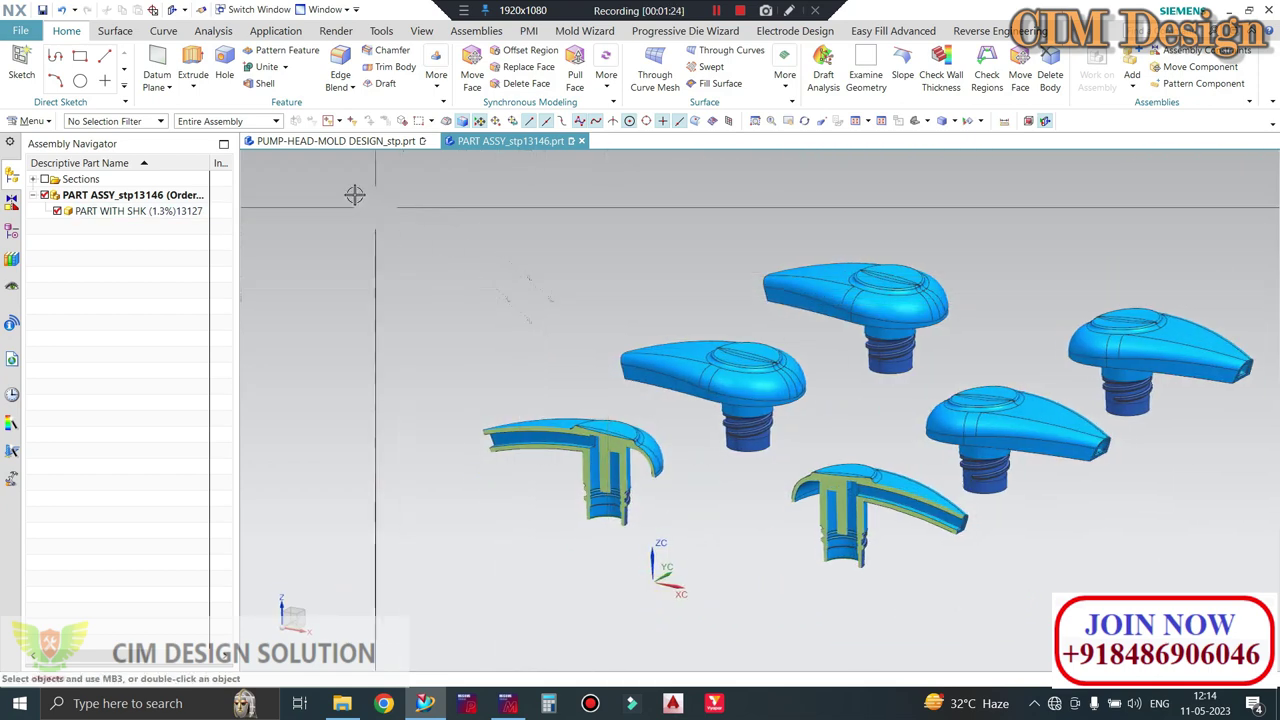
left_click(320, 142)
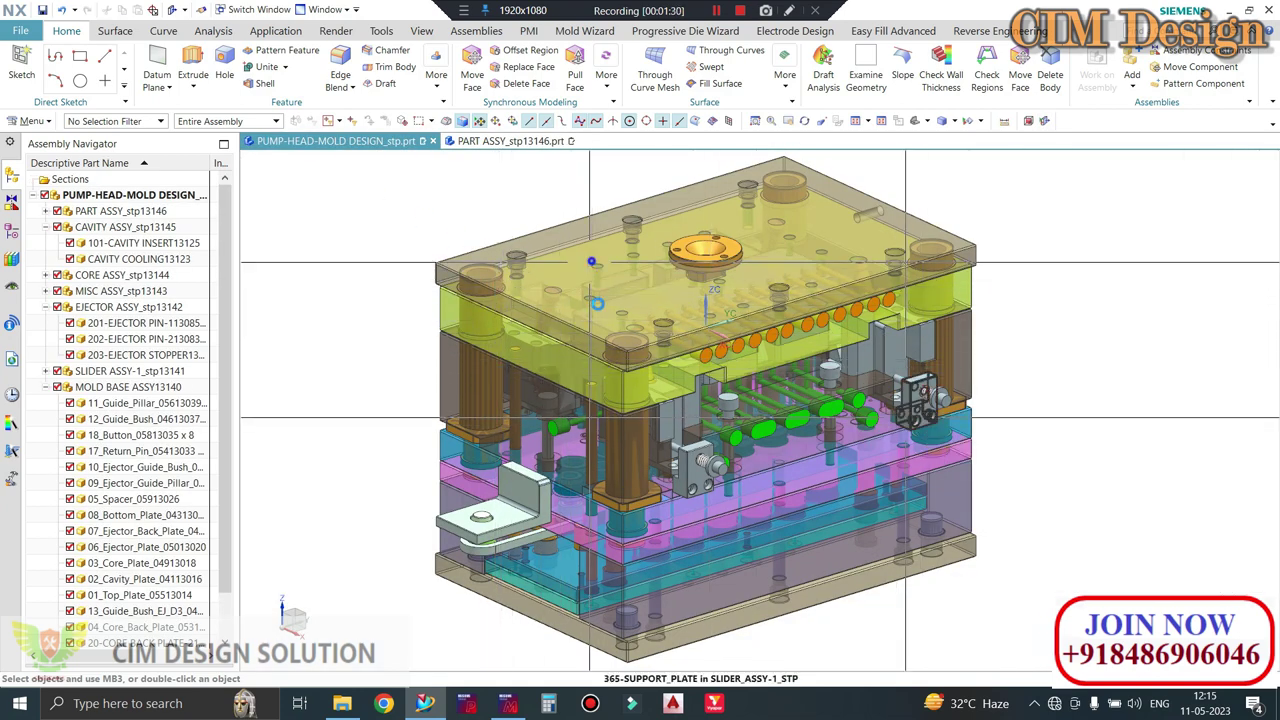
- Hide the top plate and the cavity plate to expose the cavity insert
key("ctrl+b")
scroll(573, 297, "up", 2)
scroll(573, 297, "up", 2)
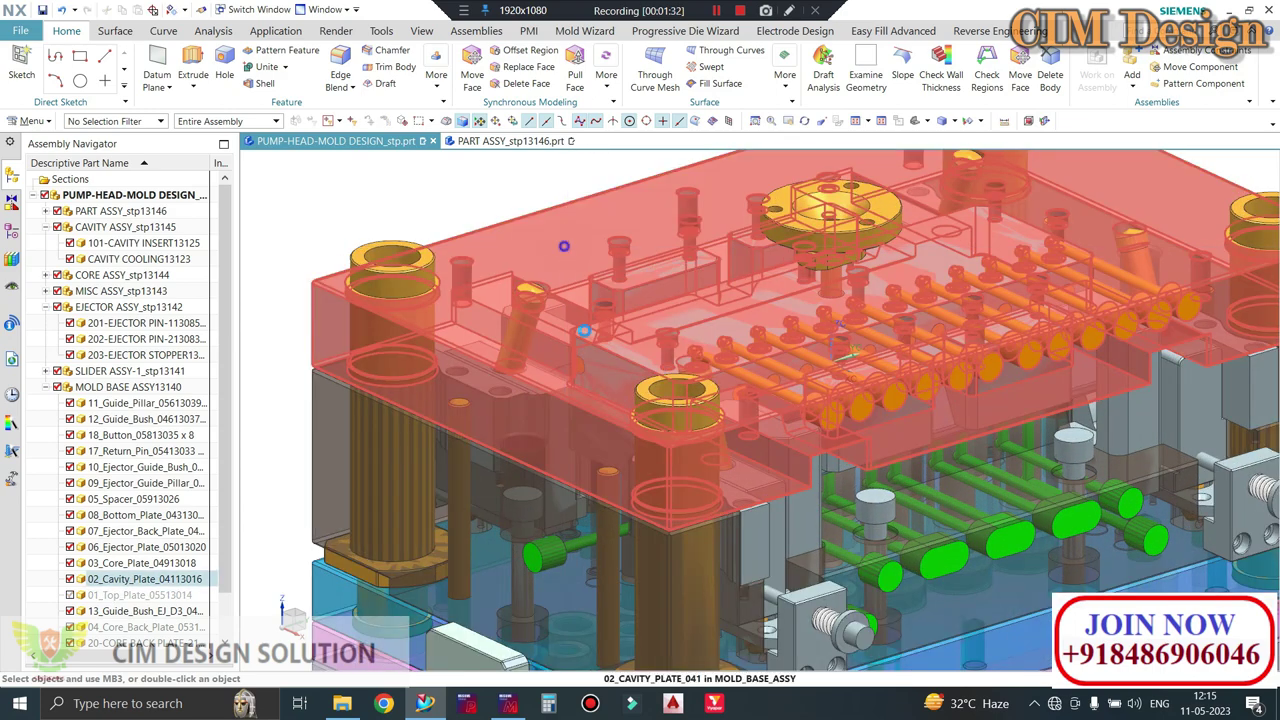
left_click(577, 291)
key("ctrl+b")
- Zoom, pan and tilt to a steep top-down view of the angle pins and cooling lines
scroll(575, 300, "down", 1)
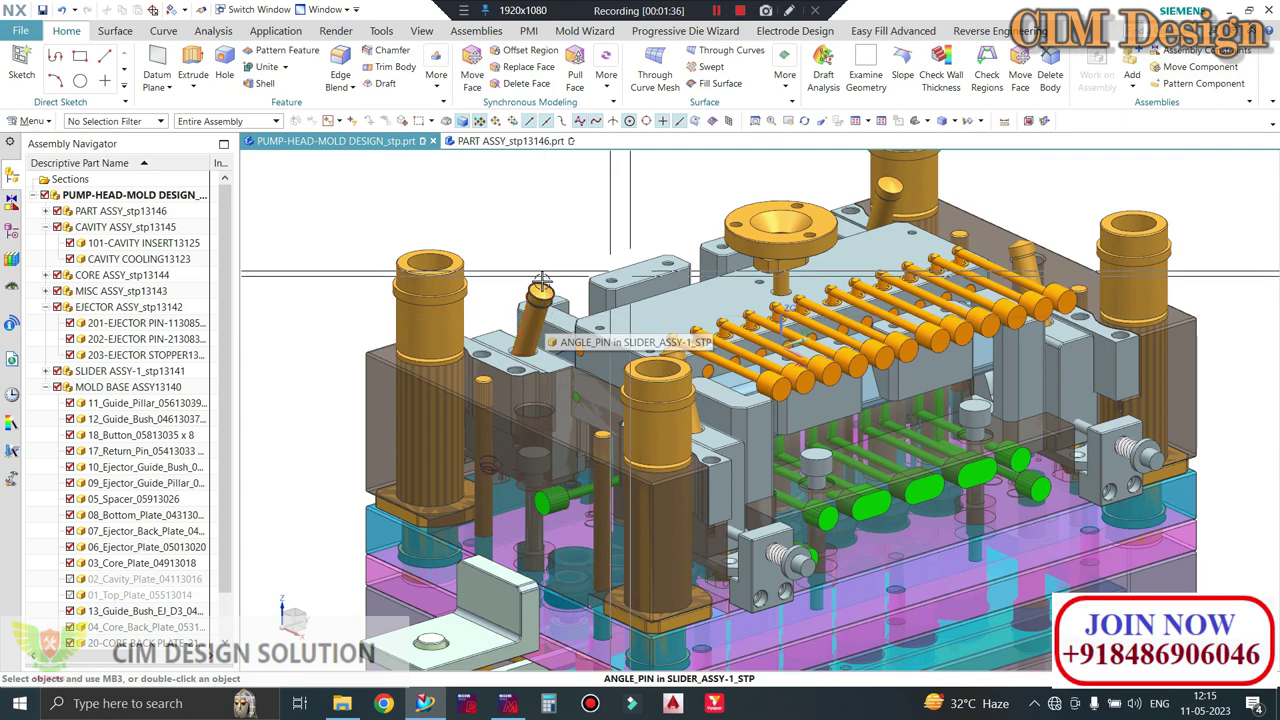
scroll(549, 322, "down", 2)
scroll(533, 312, "up", 2)
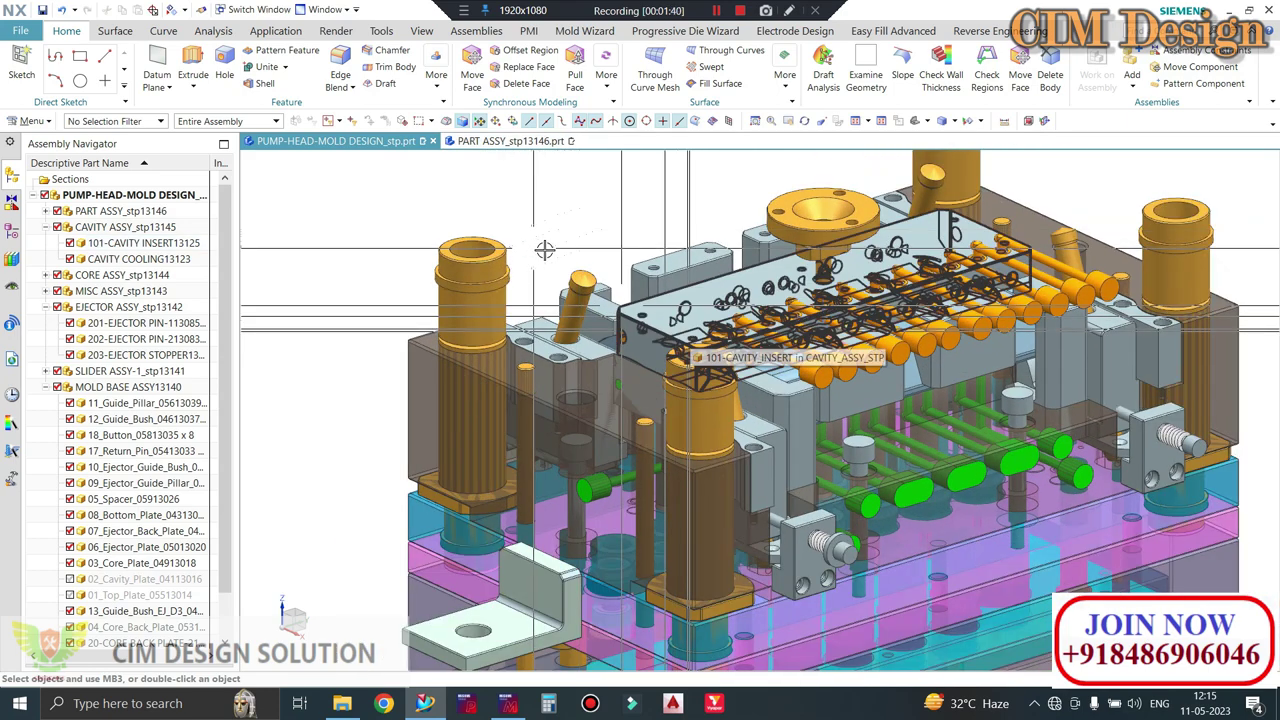
scroll(540, 250, "down", 1)
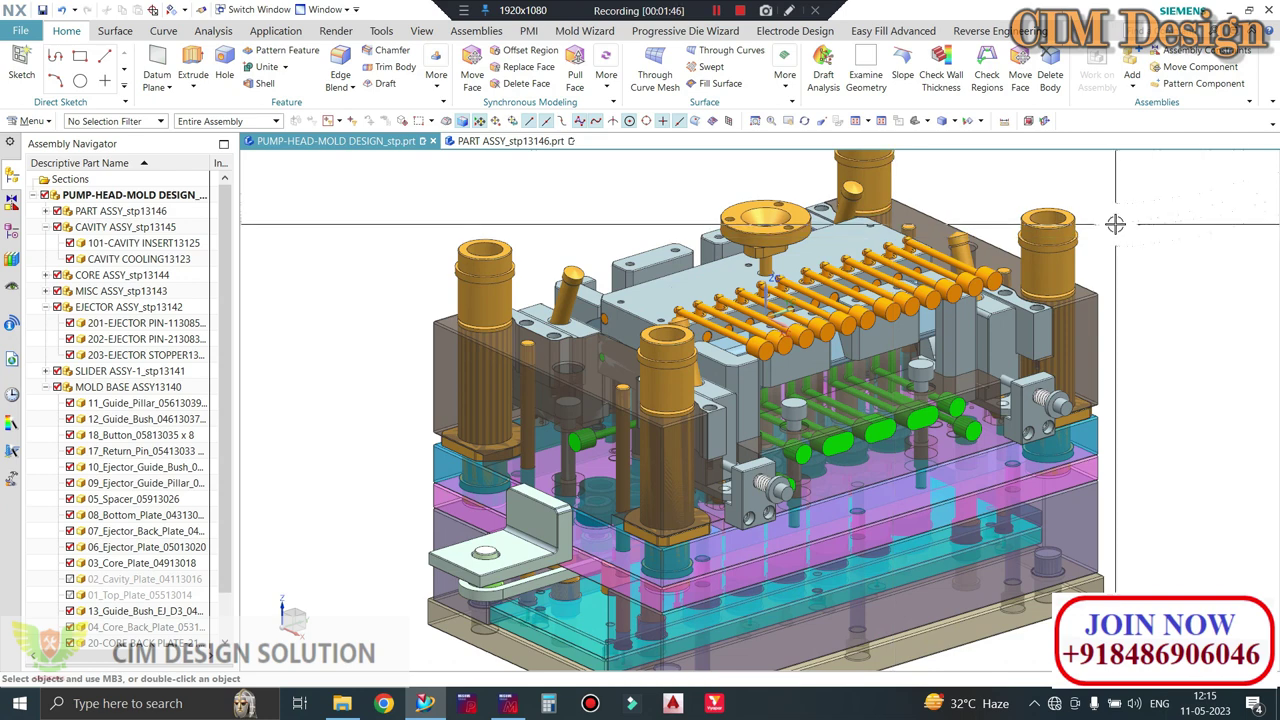
middle_click_drag(863, 325, 805, 325, "shift")
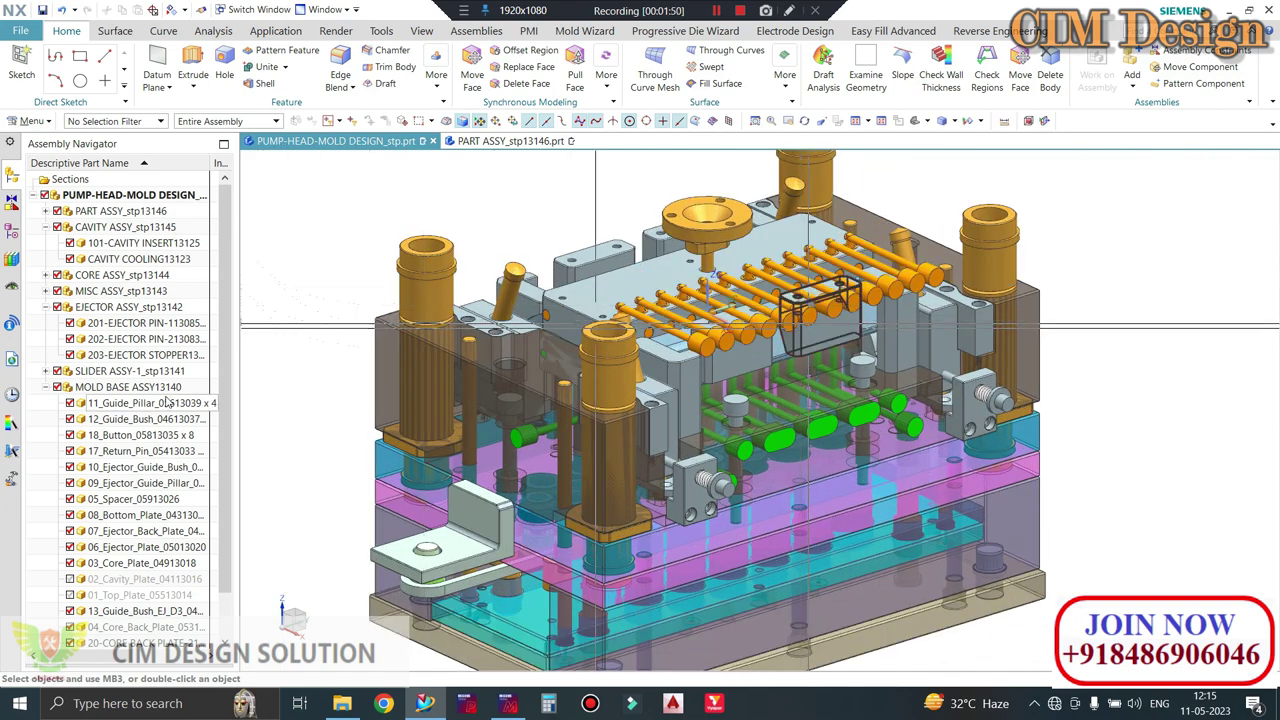
scroll(498, 241, "up", 2)
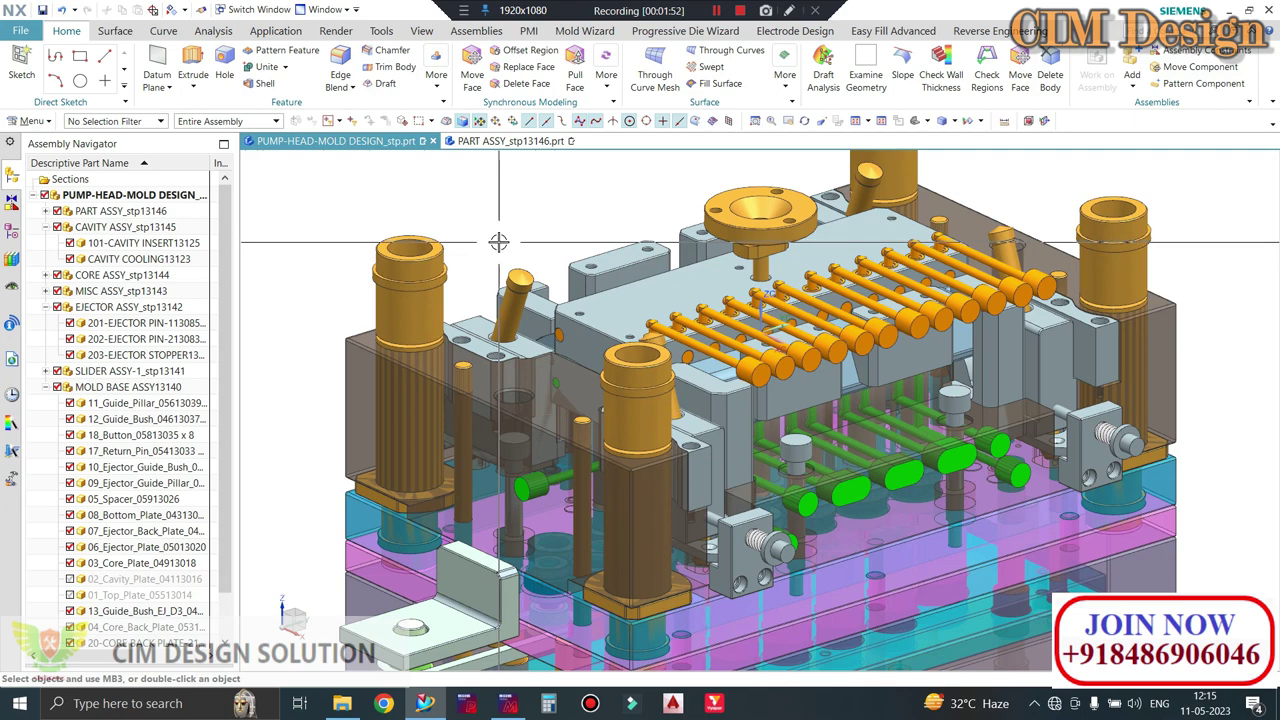
scroll(538, 217, "down", 1)
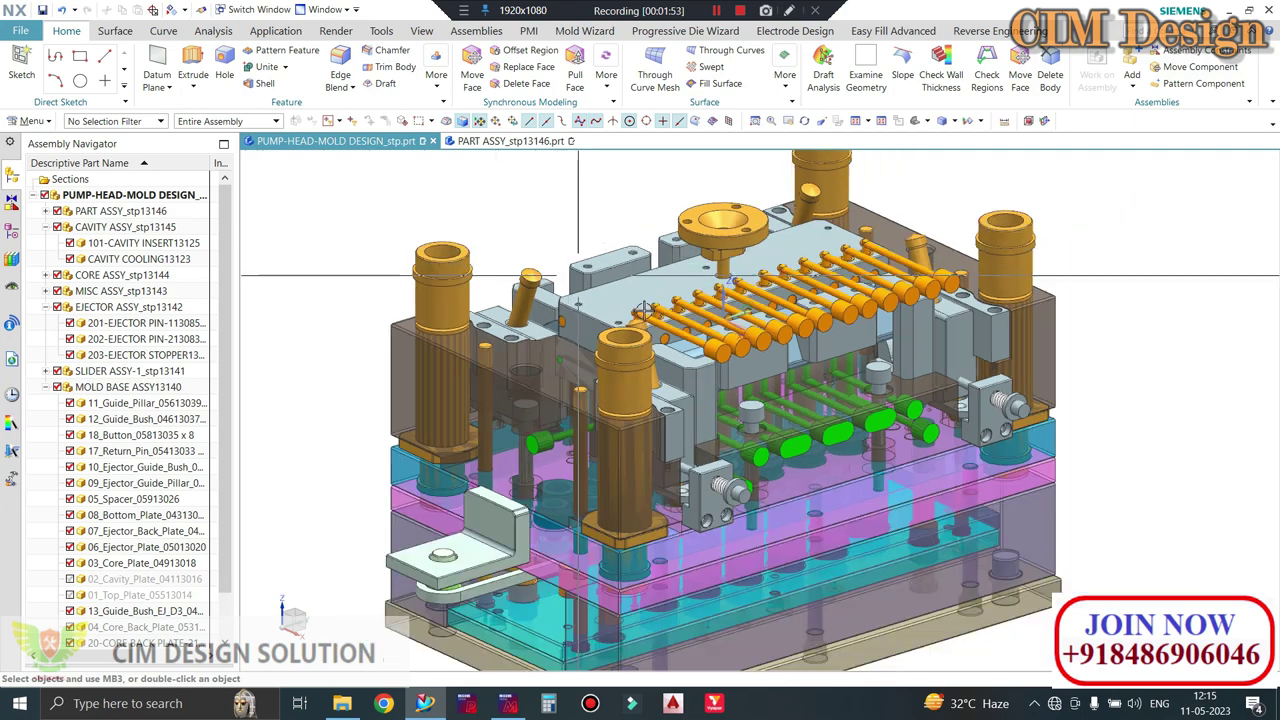
scroll(616, 226, "up", 1)
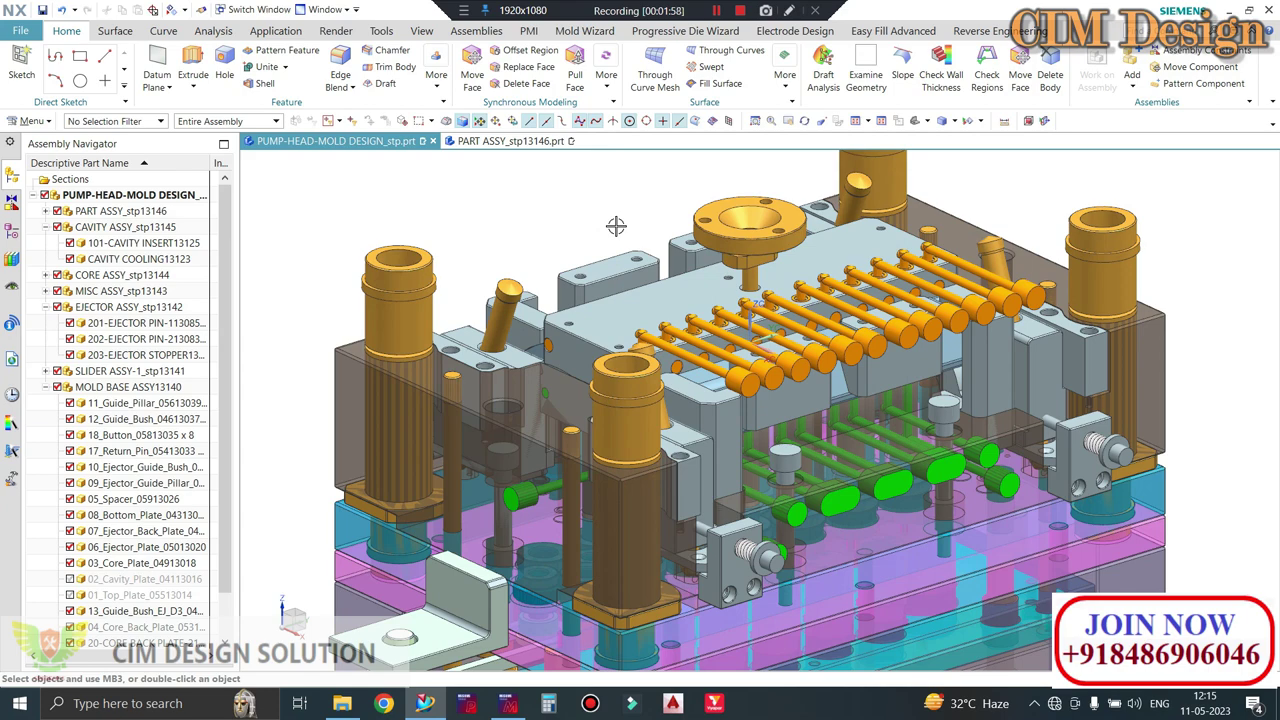
scroll(618, 246, "down", 1)
scroll(580, 210, "up", 1)
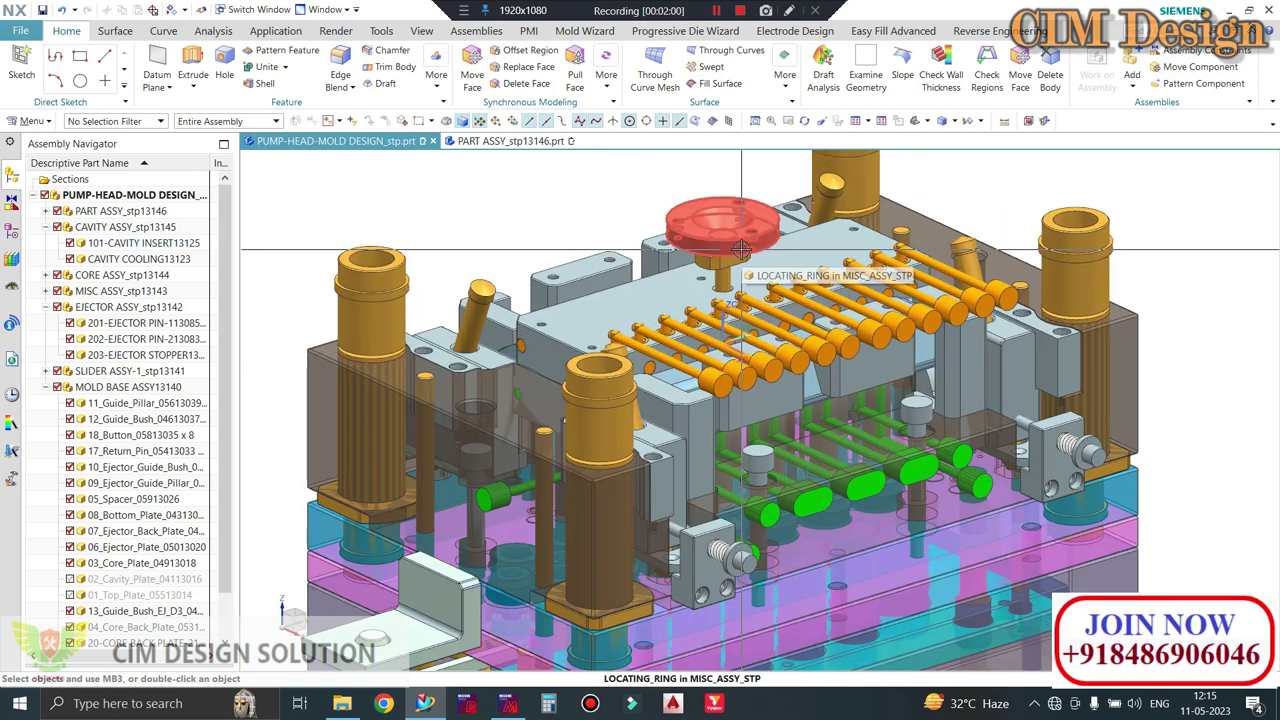
scroll(900, 344, "down", 1)
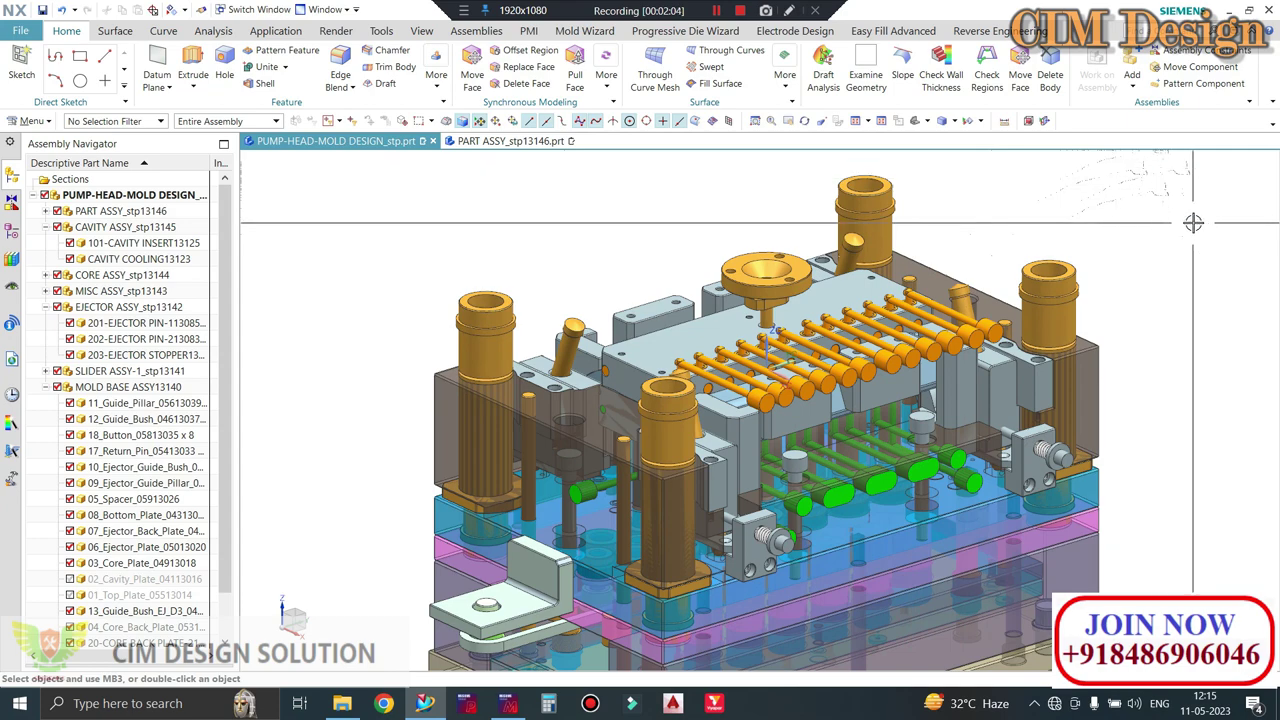
scroll(1185, 215, "down", 1)
scroll(1188, 230, "up", 1)
scroll(1140, 450, "up", 1)
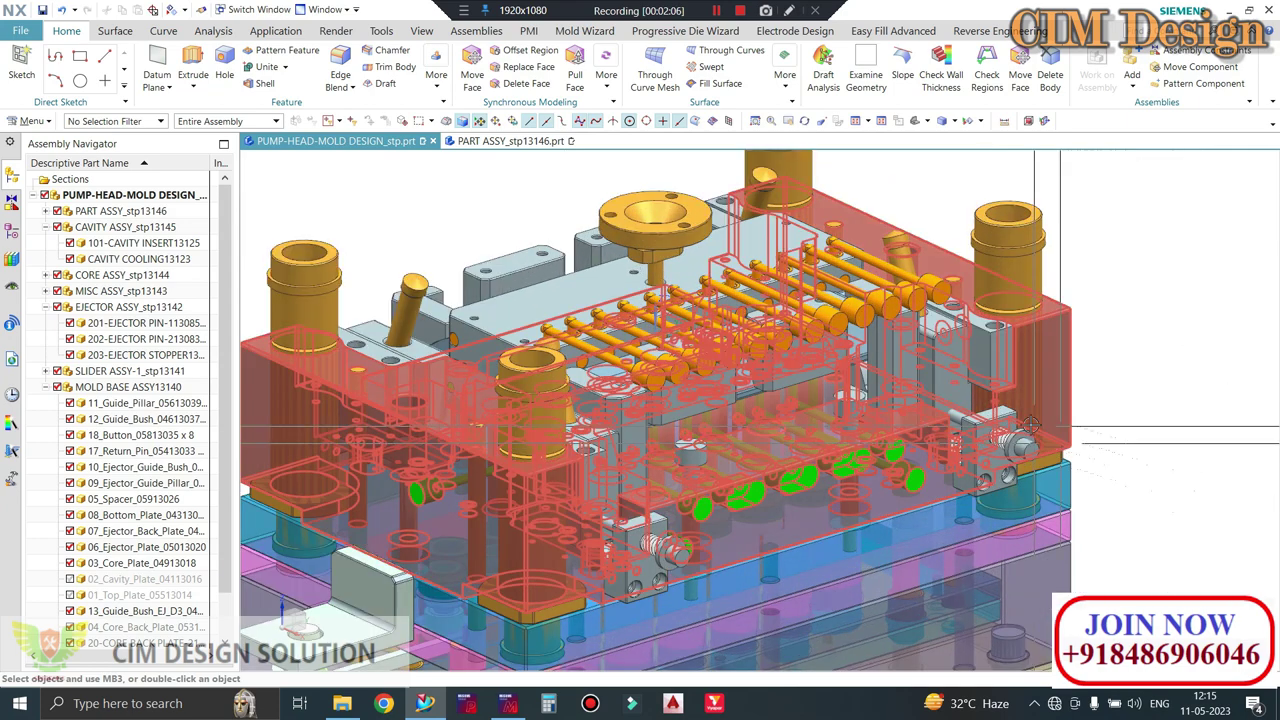
scroll(968, 450, "down", 1)
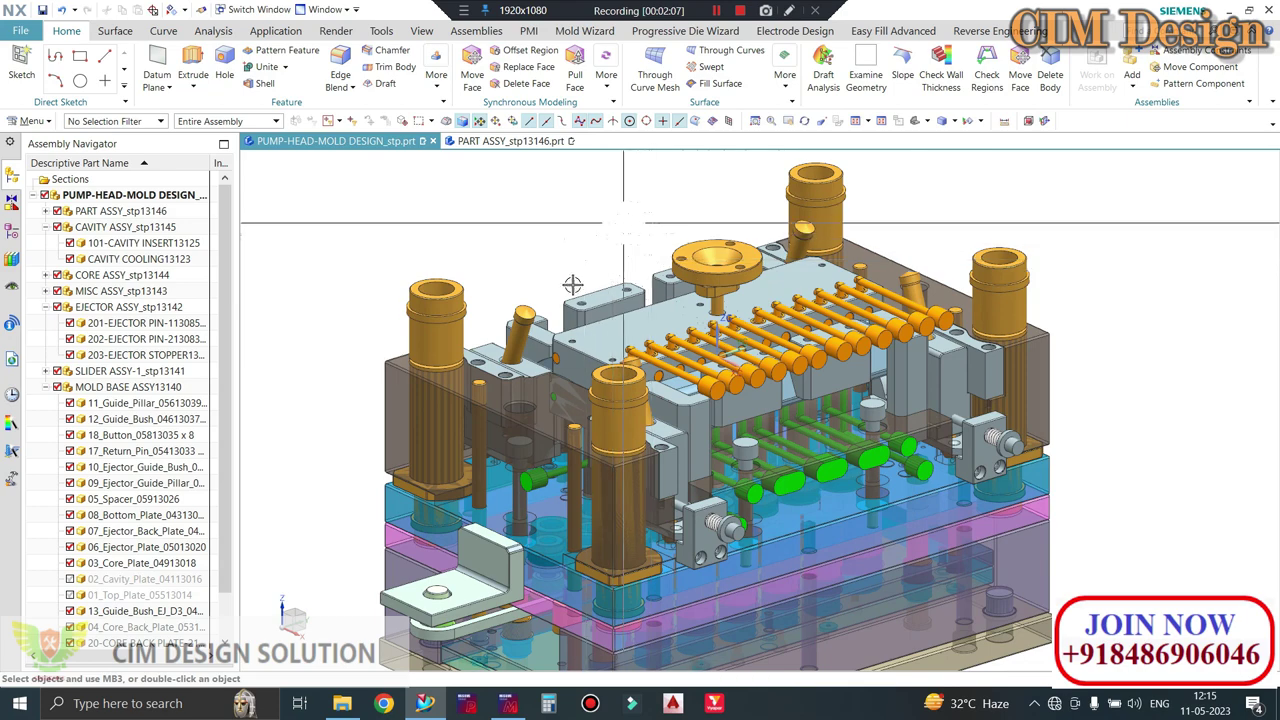
middle_click_drag(665, 402, 750, 432)
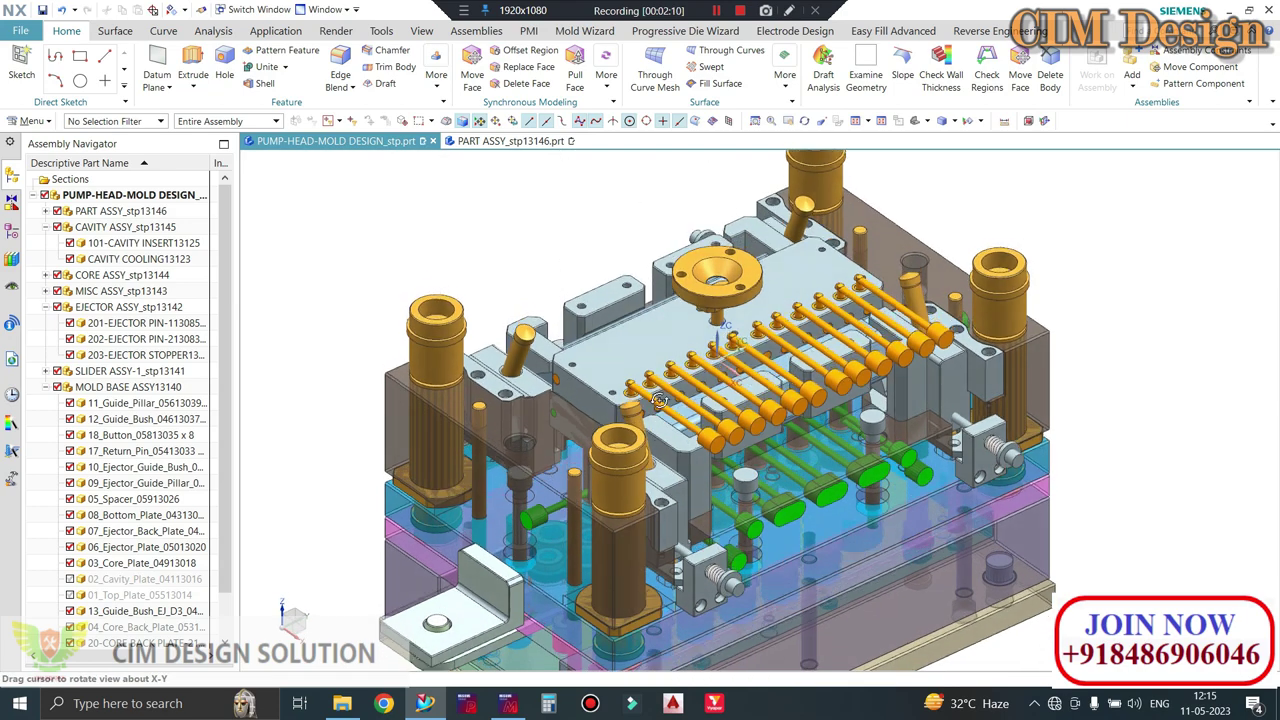
scroll(750, 432, "up", 1)
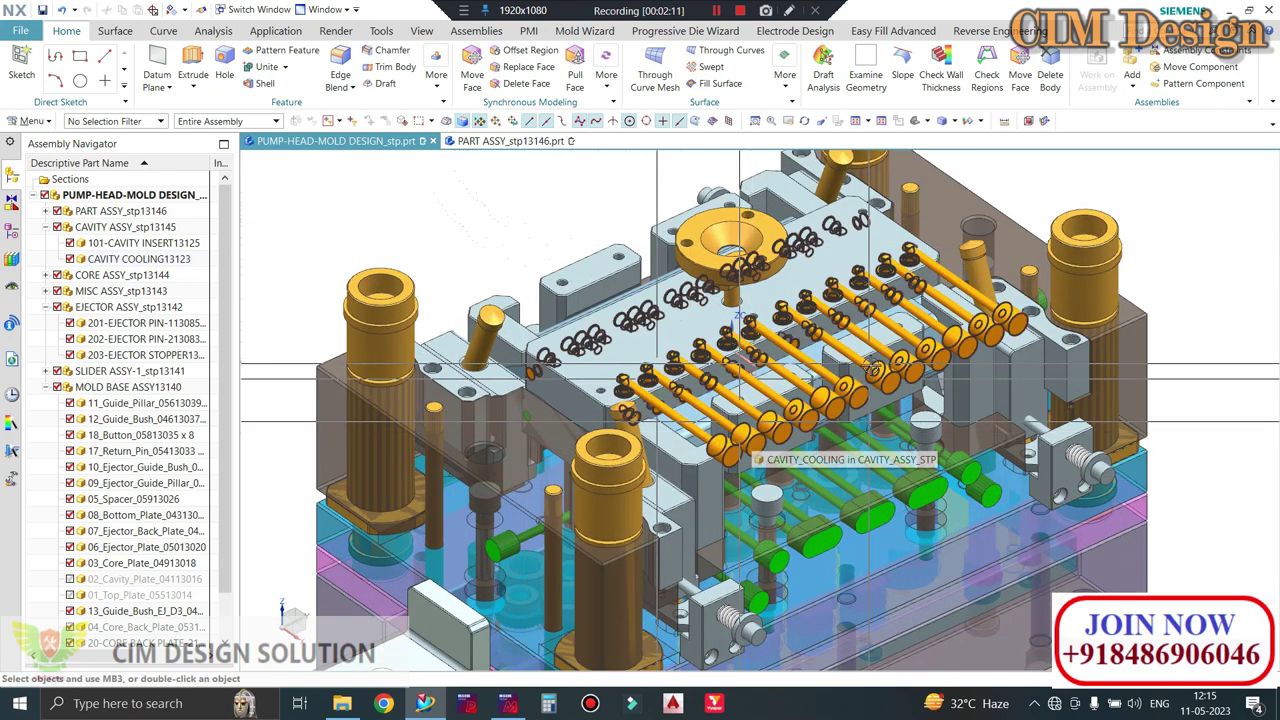
- Zoom in and out around the angle pins resting on the exposed cavity insert
right_click(499, 242)
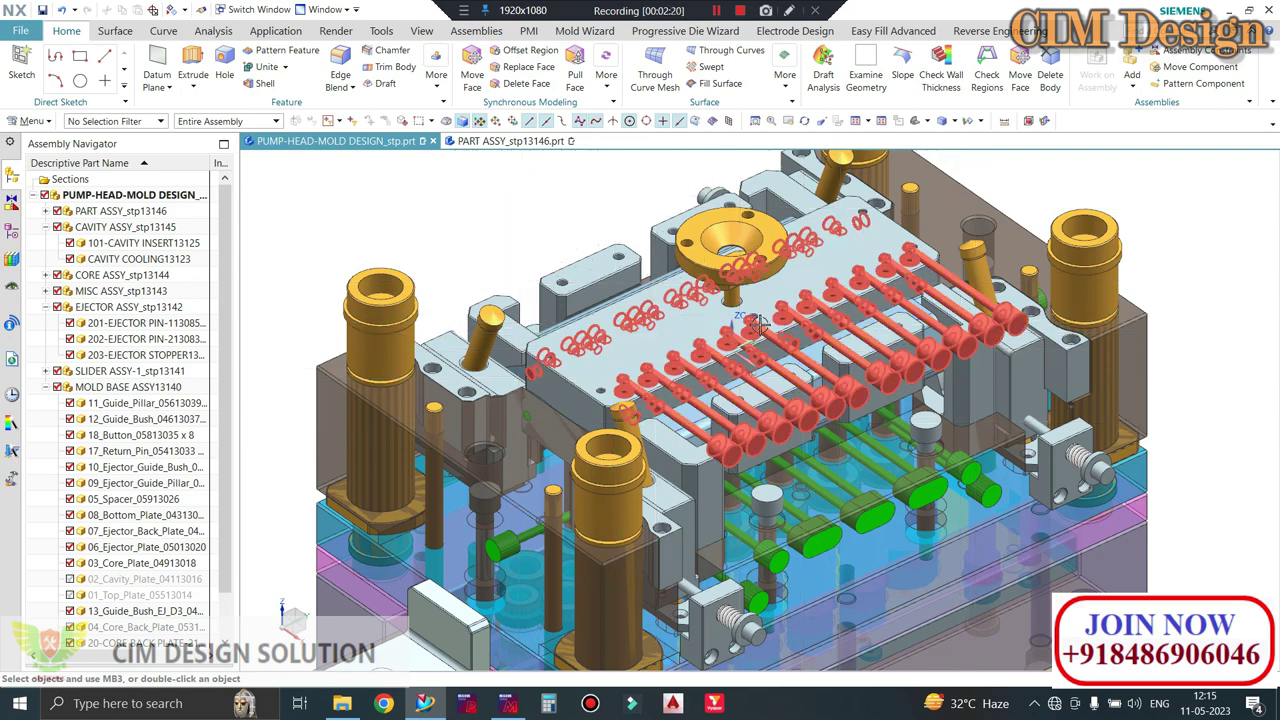
scroll(655, 271, "up", 3)
scroll(770, 369, "down", 3)
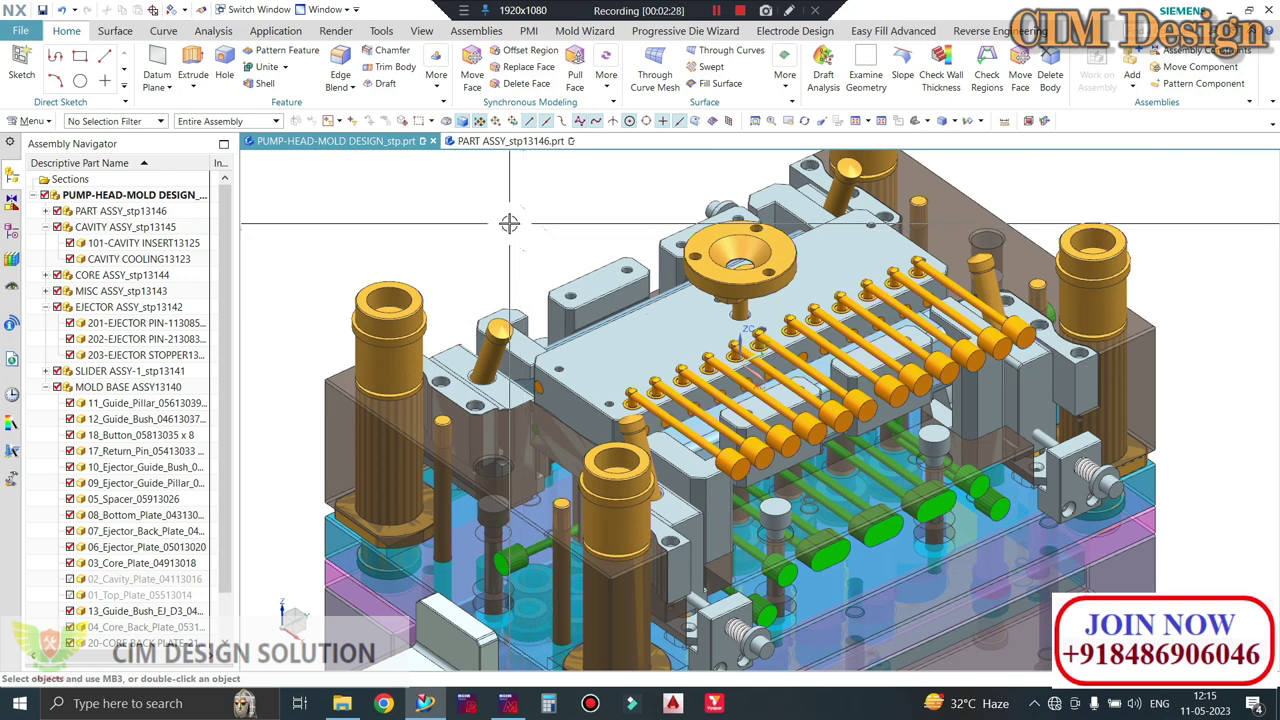
scroll(580, 215, "down", 2)
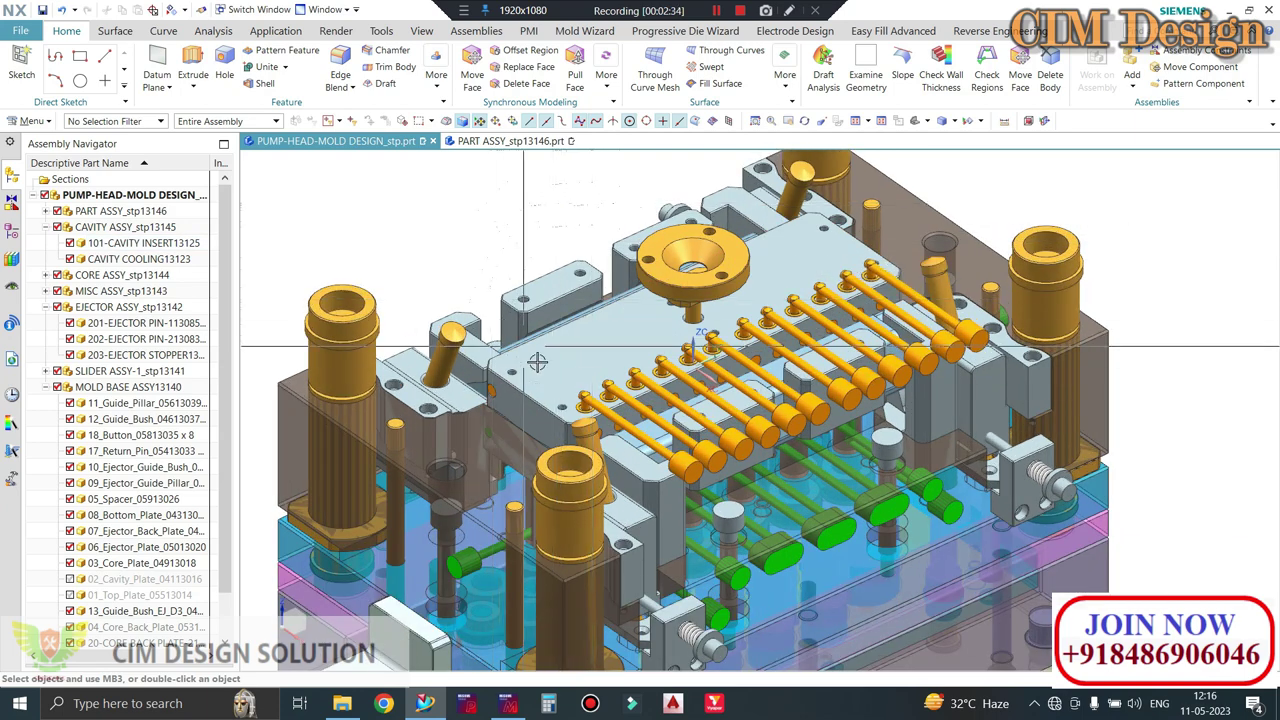
scroll(590, 406, "up", 2)
scroll(590, 406, "up", 1)
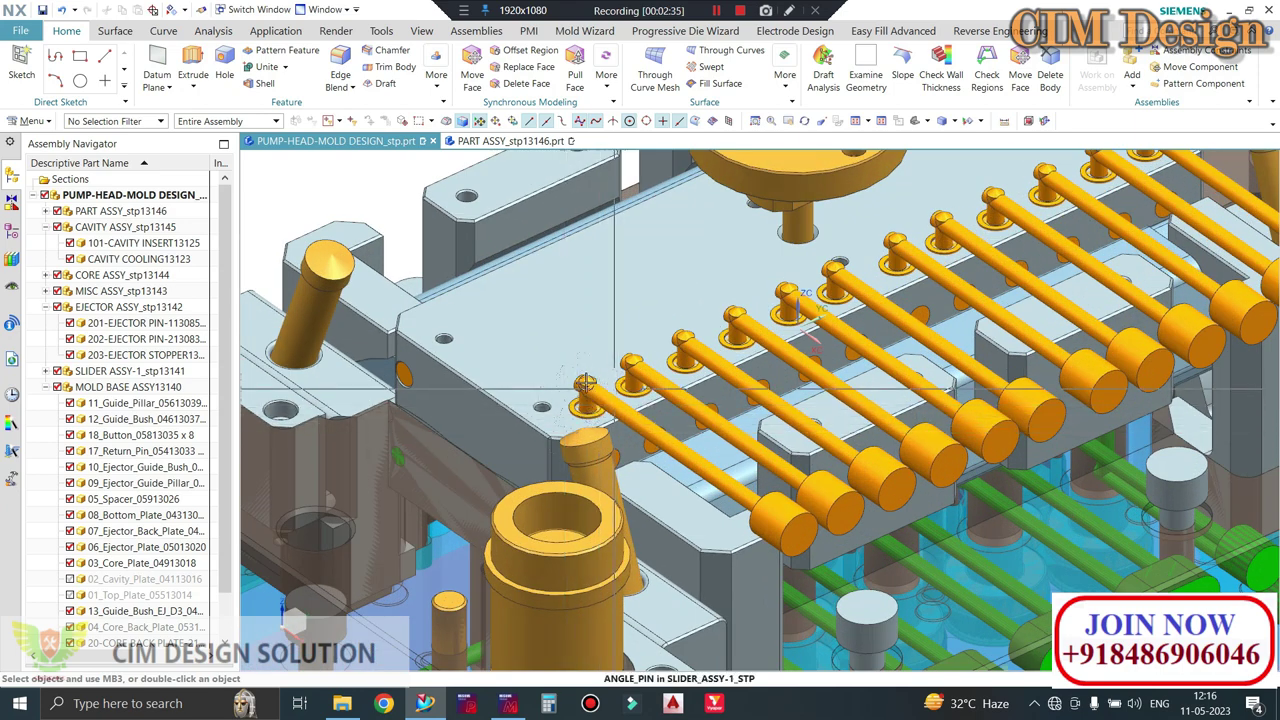
scroll(660, 345, "down", 2)
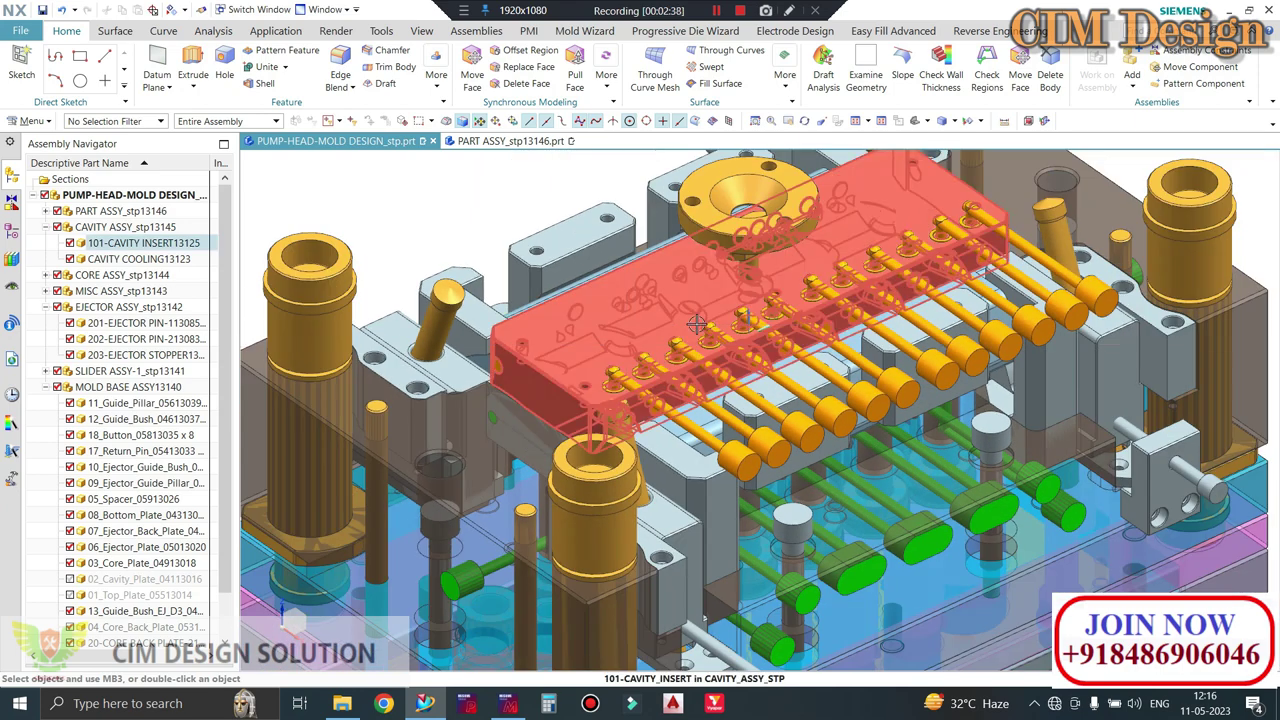
- Fit the whole mold in view and orbit it to another angle
key("ctrl+f")
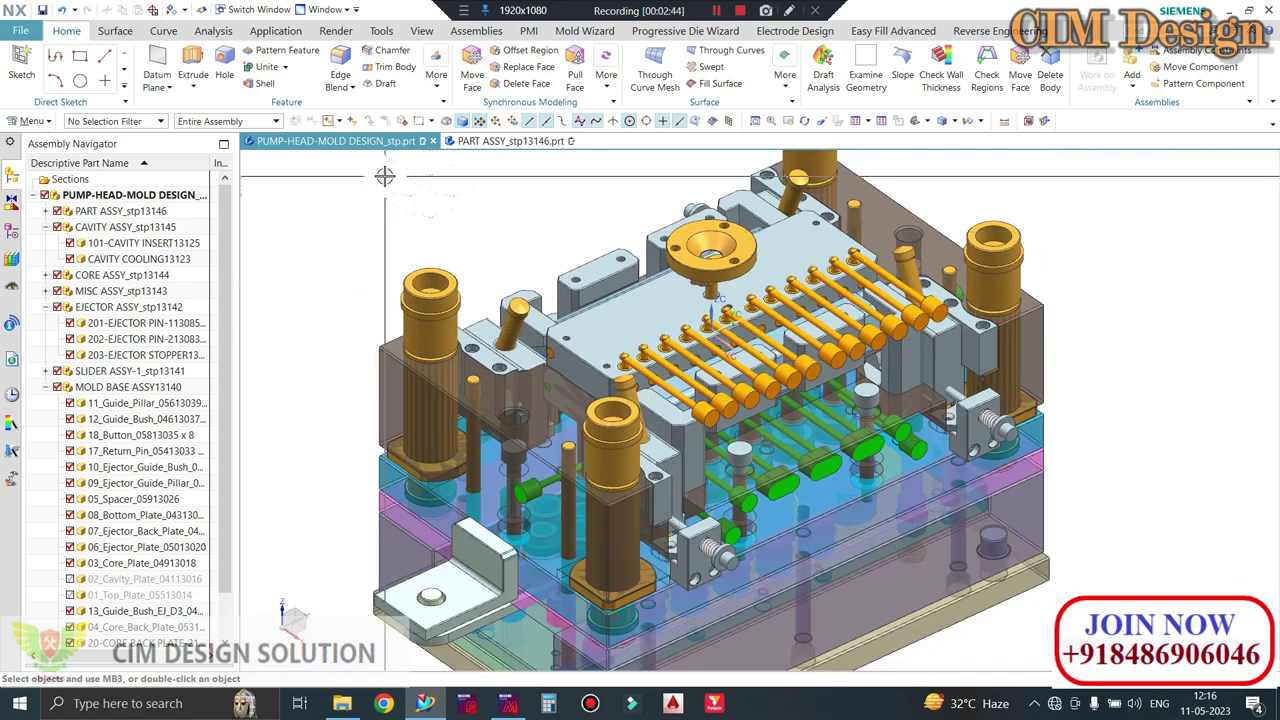
middle_click_drag(385, 176, 615, 398)
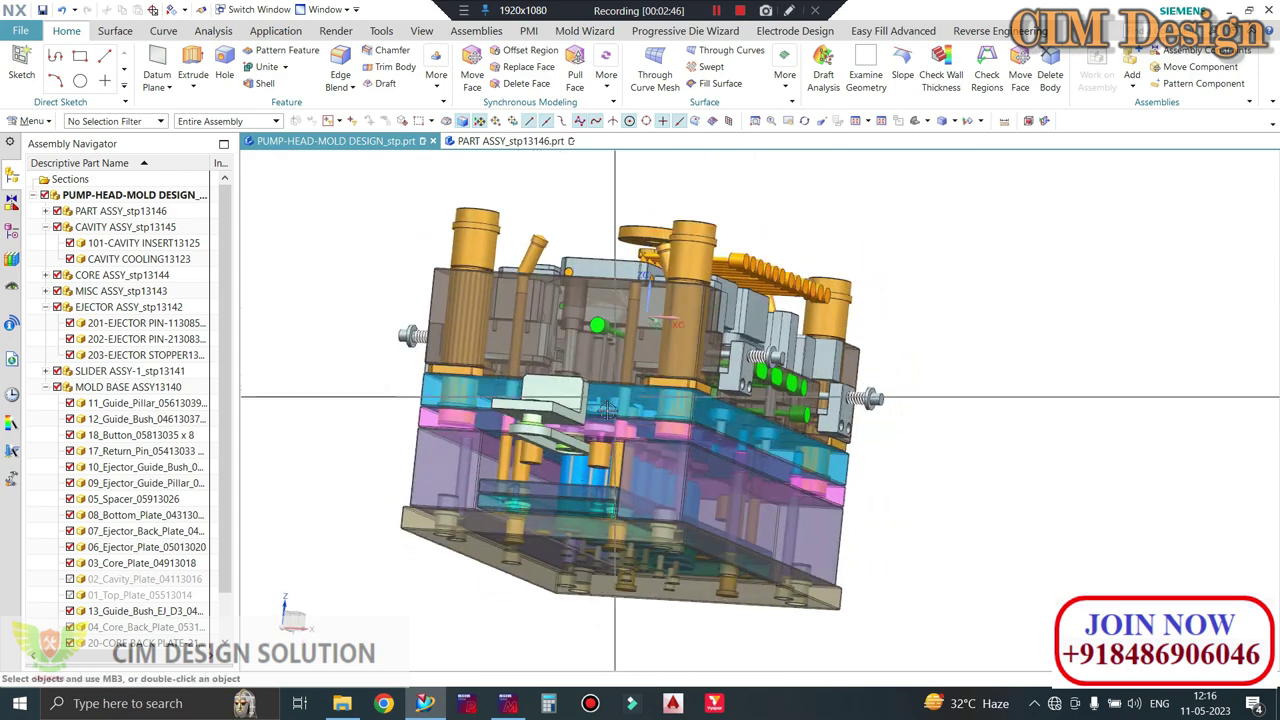
scroll(607, 409, "up", 2)
scroll(640, 415, "up", 2)
scroll(609, 338, "down", 3)
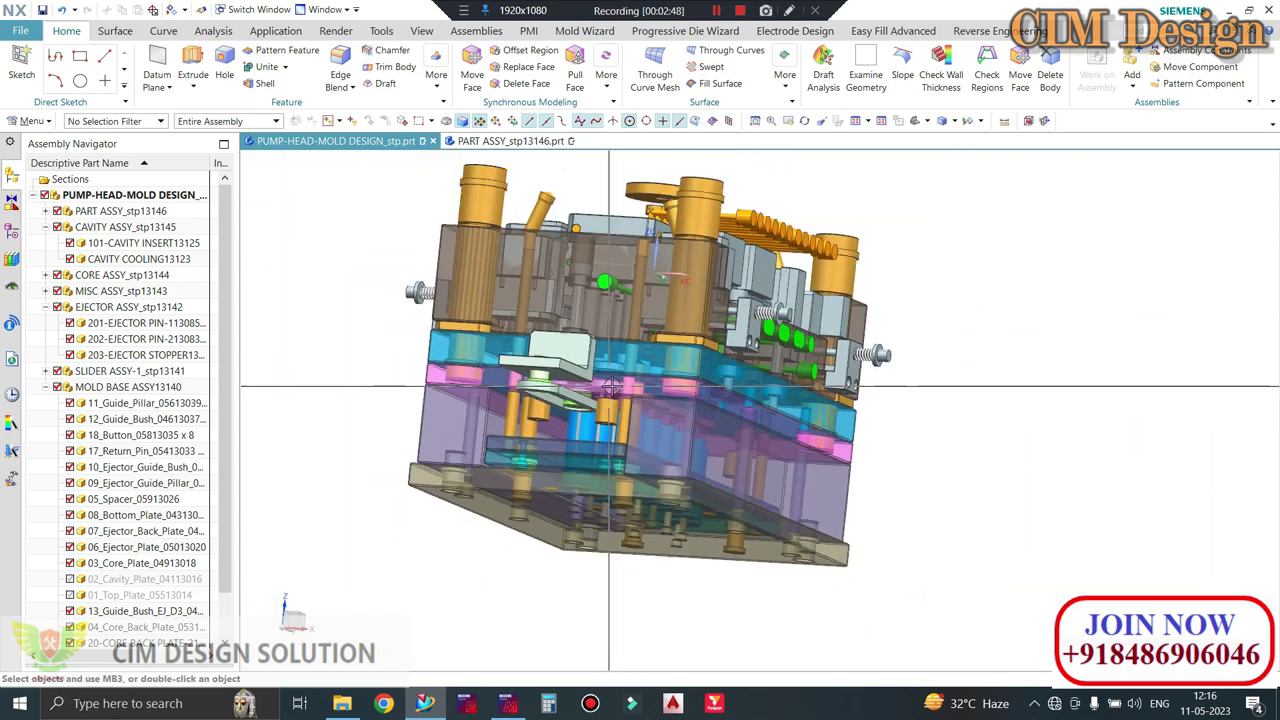
scroll(609, 338, "down", 1)
- Orbit to see the mold's underside, then zoom back to the full oblique view
mouse_move(609, 338)
middle_mouse_down()
mouse_move(568, 398)
mouse_move(460, 437)
middle_mouse_up()
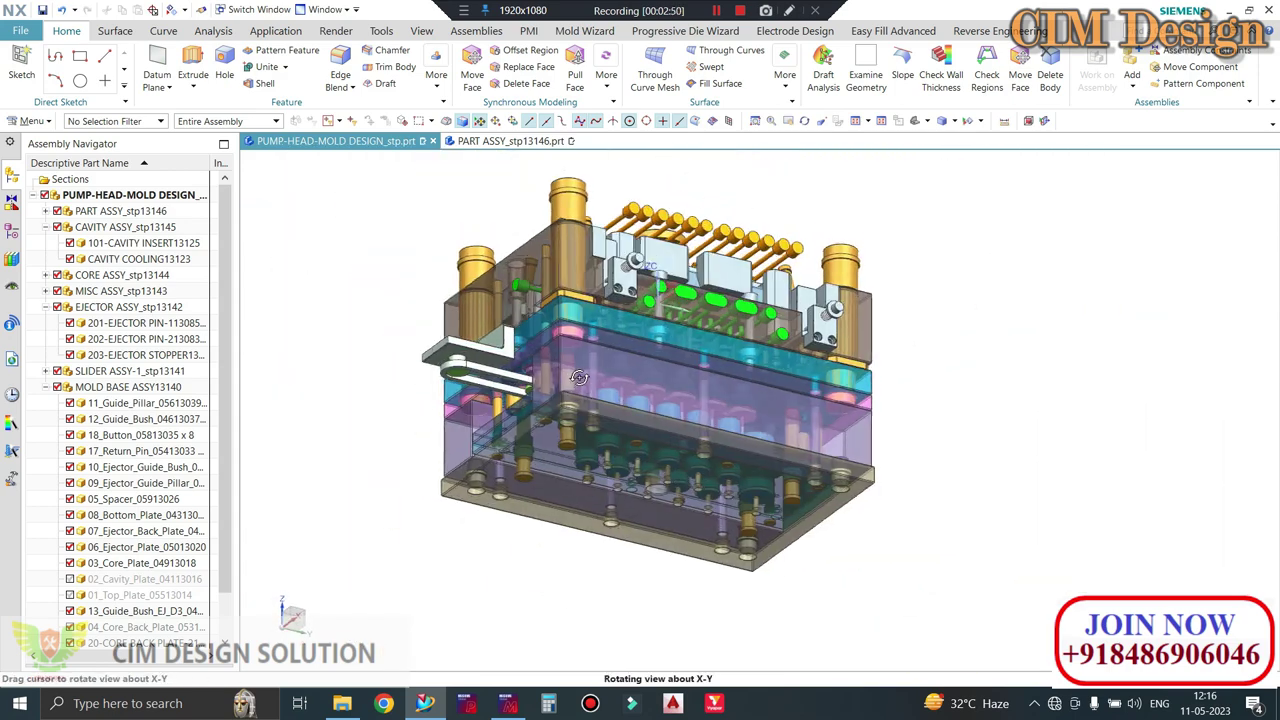
scroll(460, 437, "up", 1)
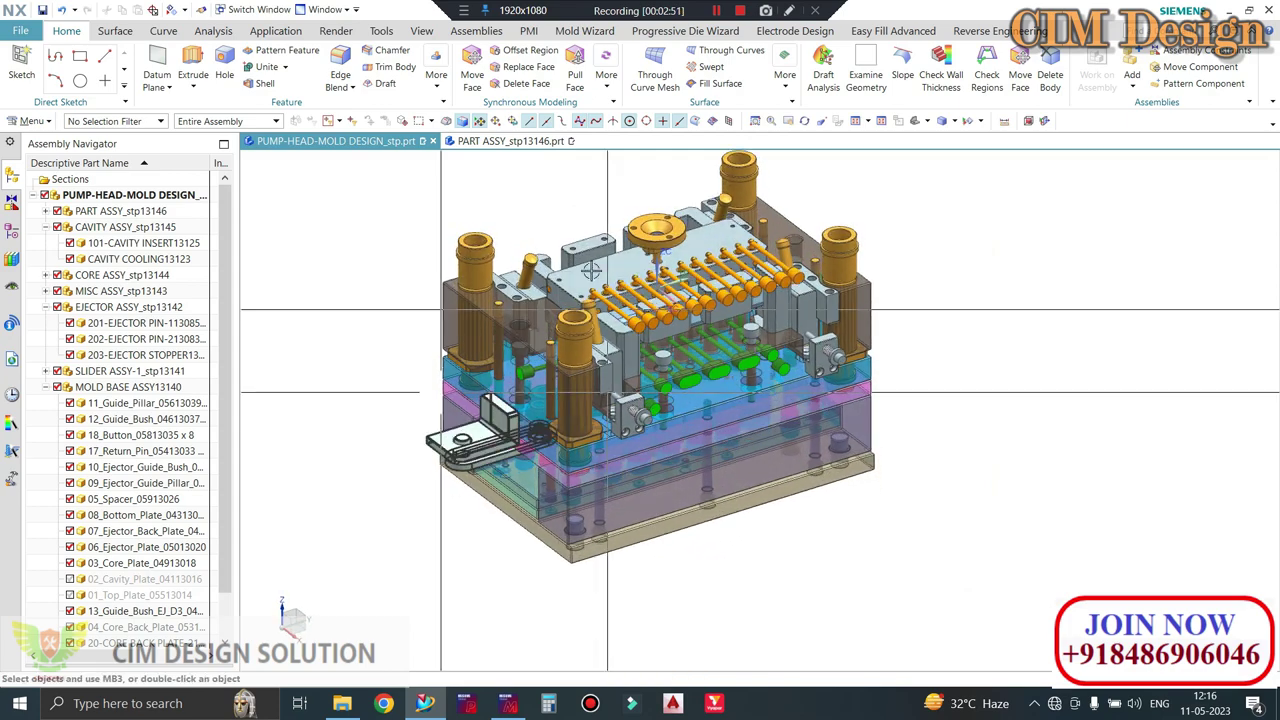
scroll(538, 437, "up", 2)
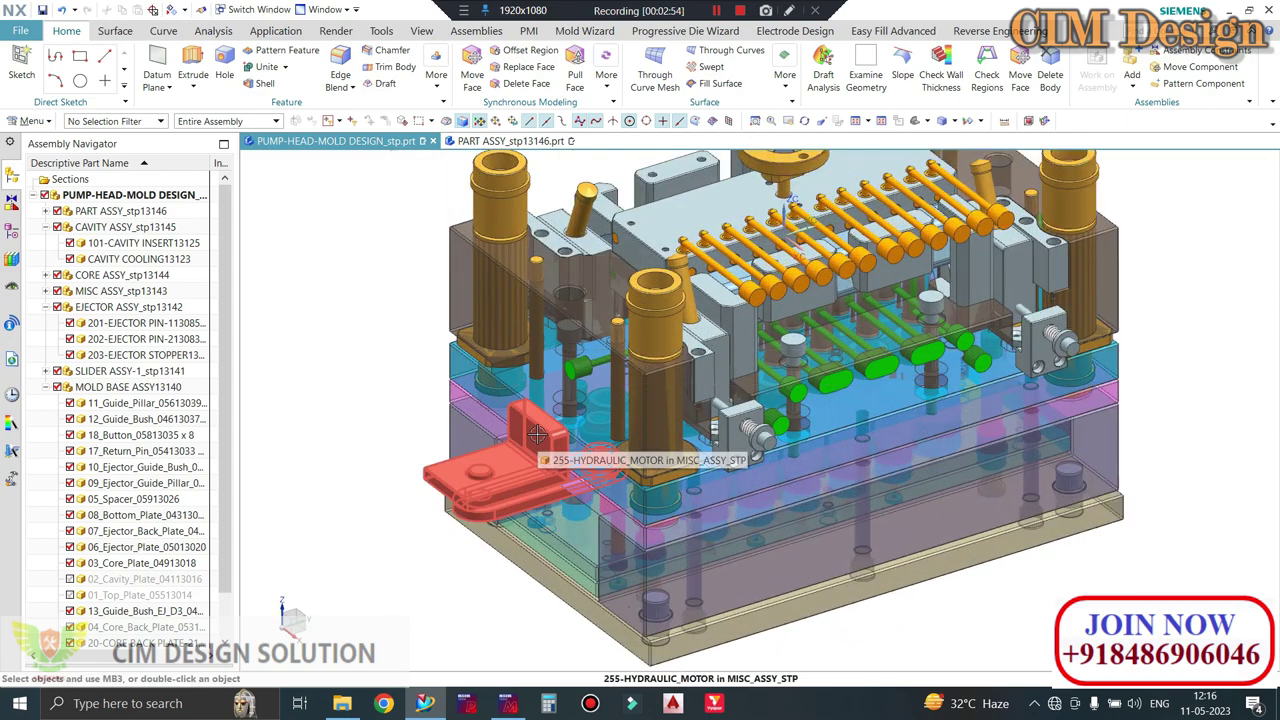
scroll(551, 459, "down", 1)
scroll(503, 460, "down", 1)
scroll(610, 486, "down", 1)
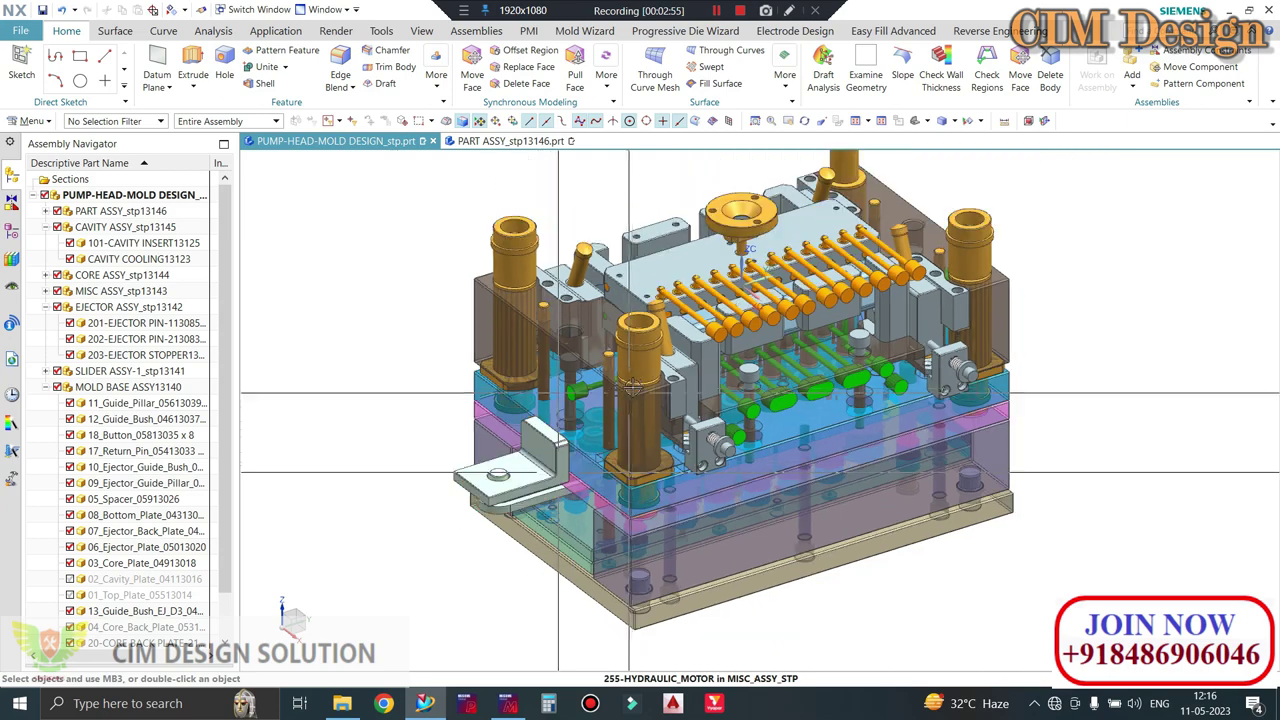
scroll(530, 450, "down", 1)
scroll(880, 312, "up", 1)
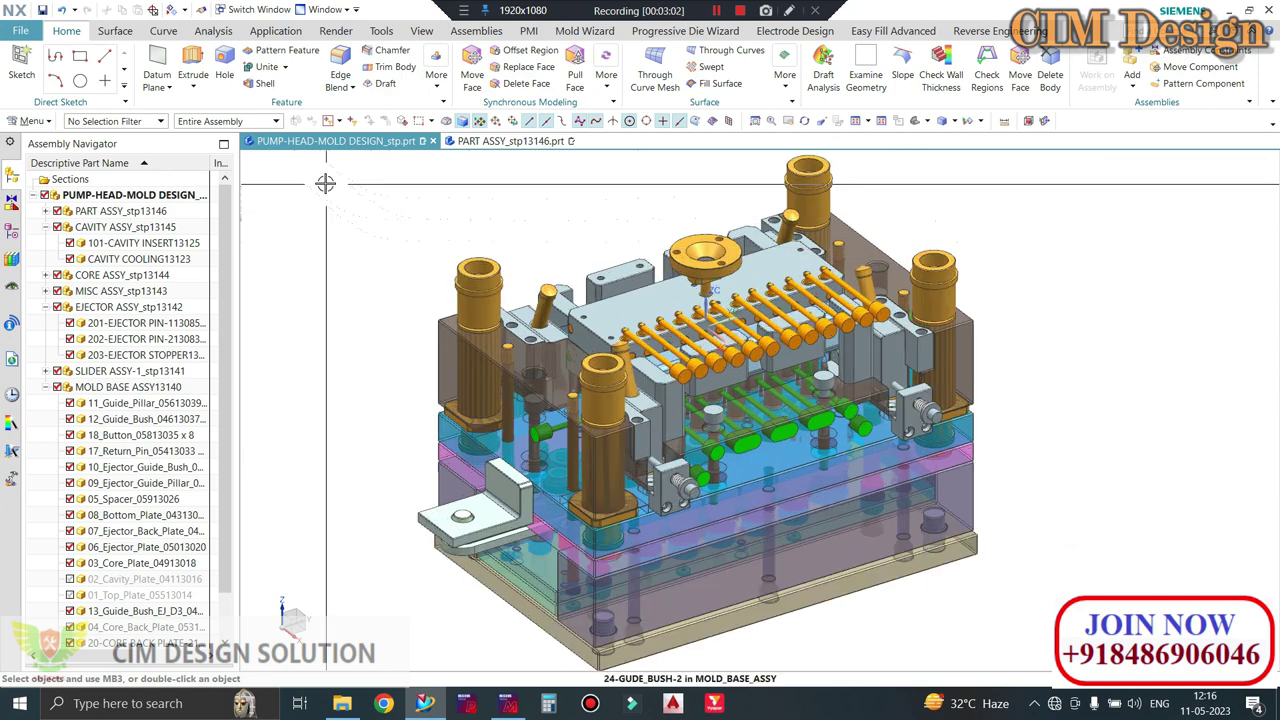
left_click_drag(352, 168, 385, 161)
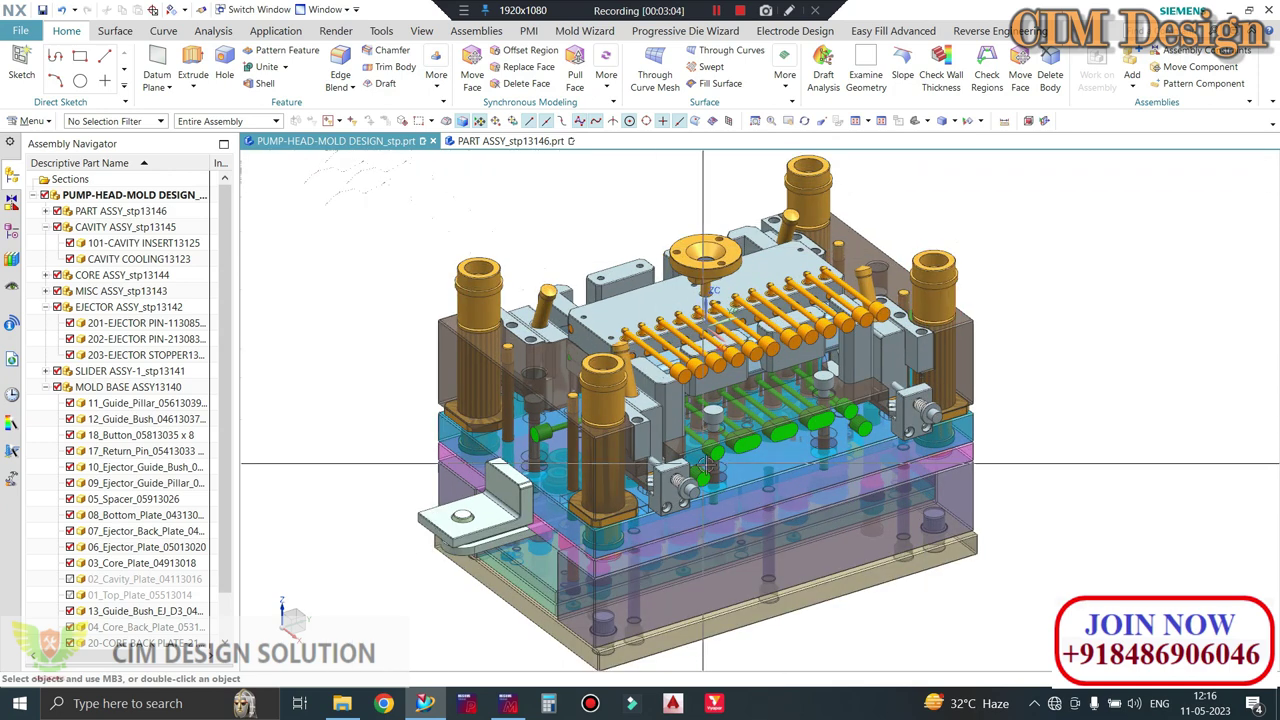
scroll(710, 464, "up", 2)
scroll(841, 398, "down", 2)
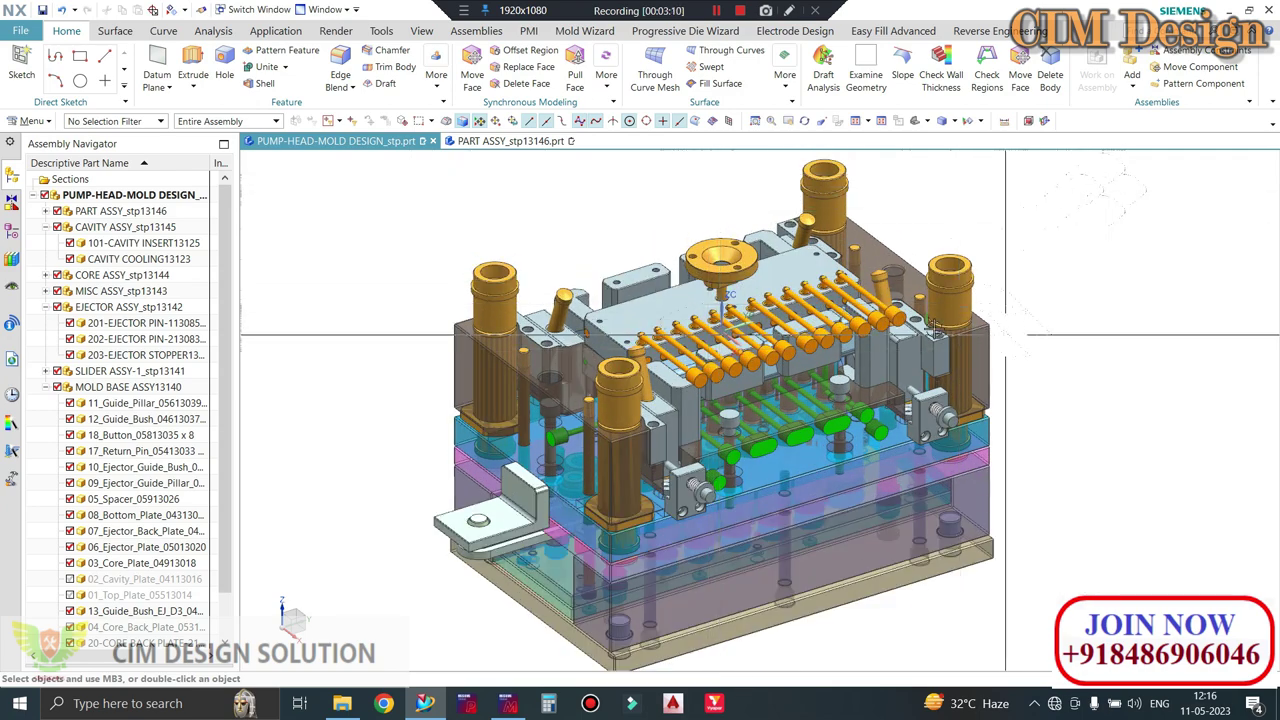
- Hide every part except the cavity insert using Invert Selection
key("ctrl+b")
left_click(648, 311)
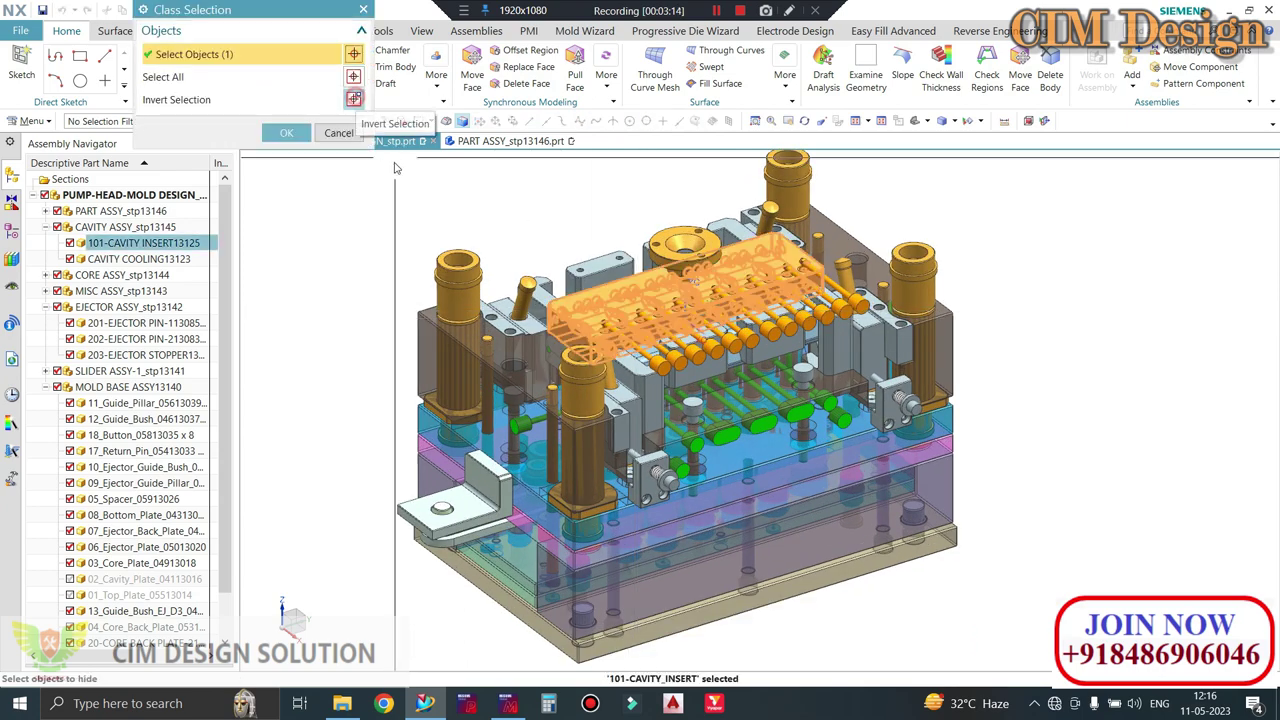
left_click(353, 98)
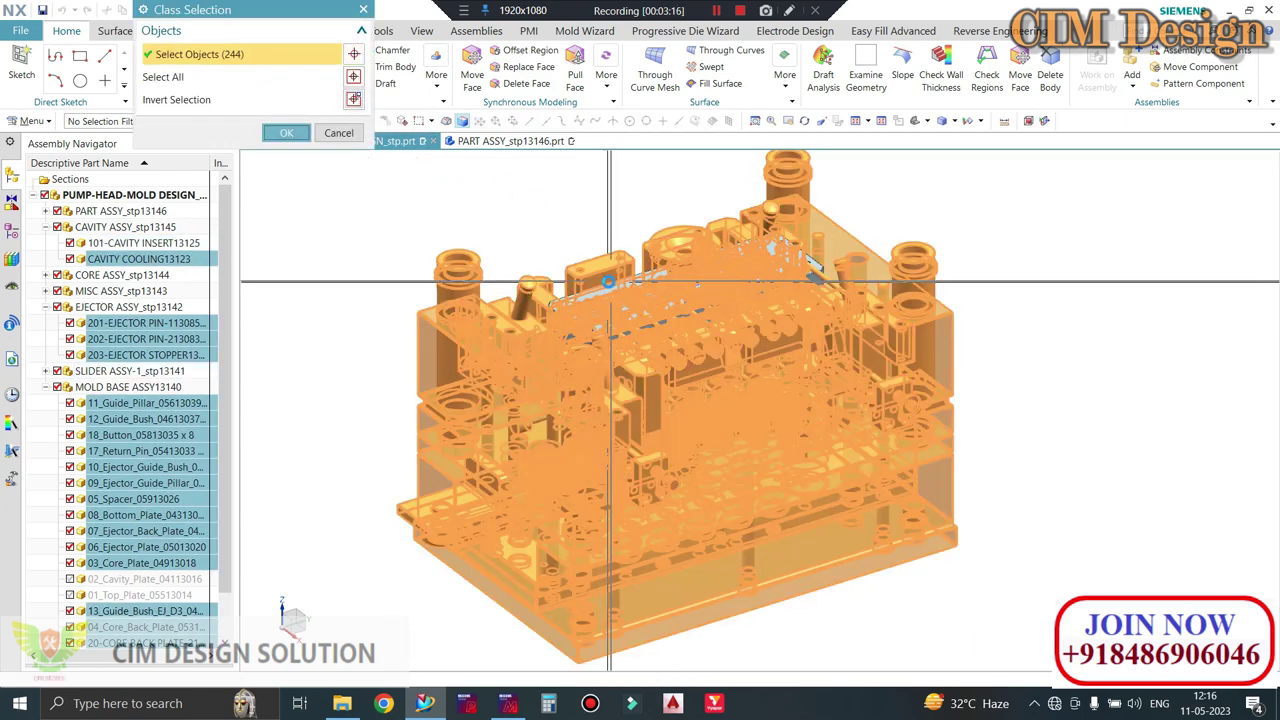
middle_click(608, 282)
- Orbit around the lone cavity insert to view its side and top
mouse_move(608, 282)
middle_mouse_down()
mouse_move(643, 237)
mouse_move(652, 299)
middle_mouse_up()
scroll(643, 237, "up", 3)
middle_click_drag(651, 261, 664, 404)
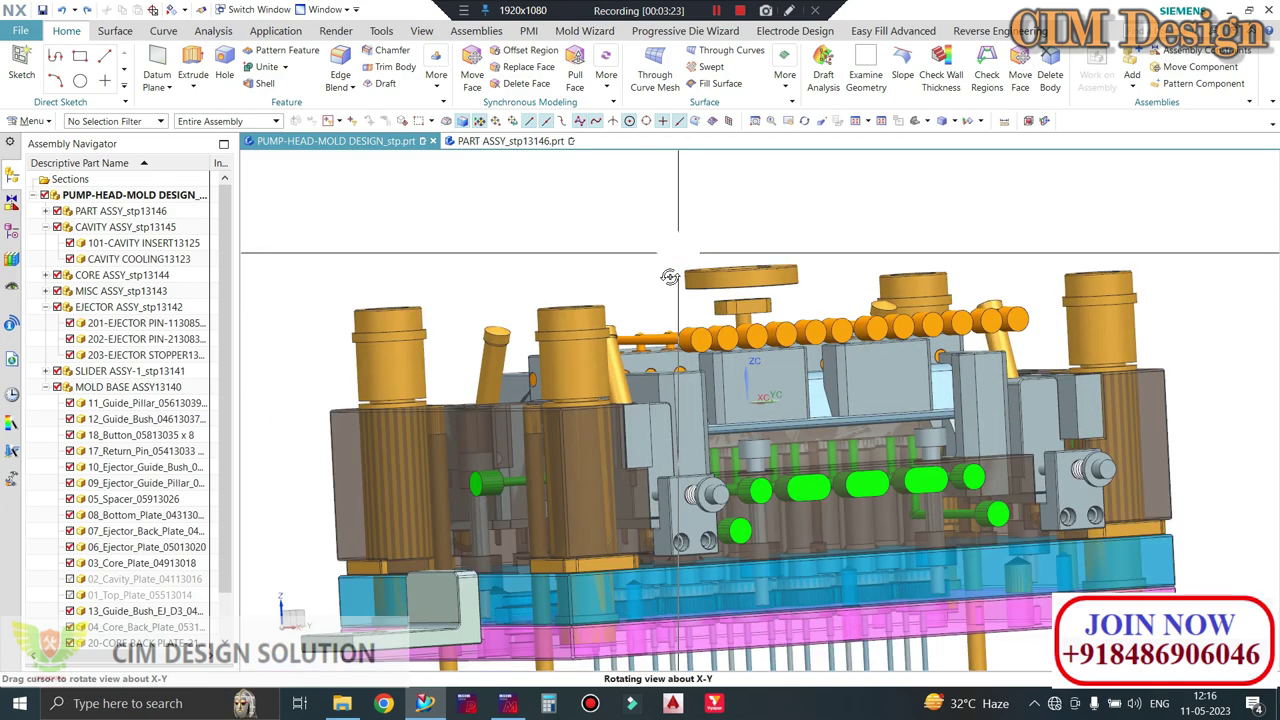
middle_click_drag(671, 277, 666, 424)
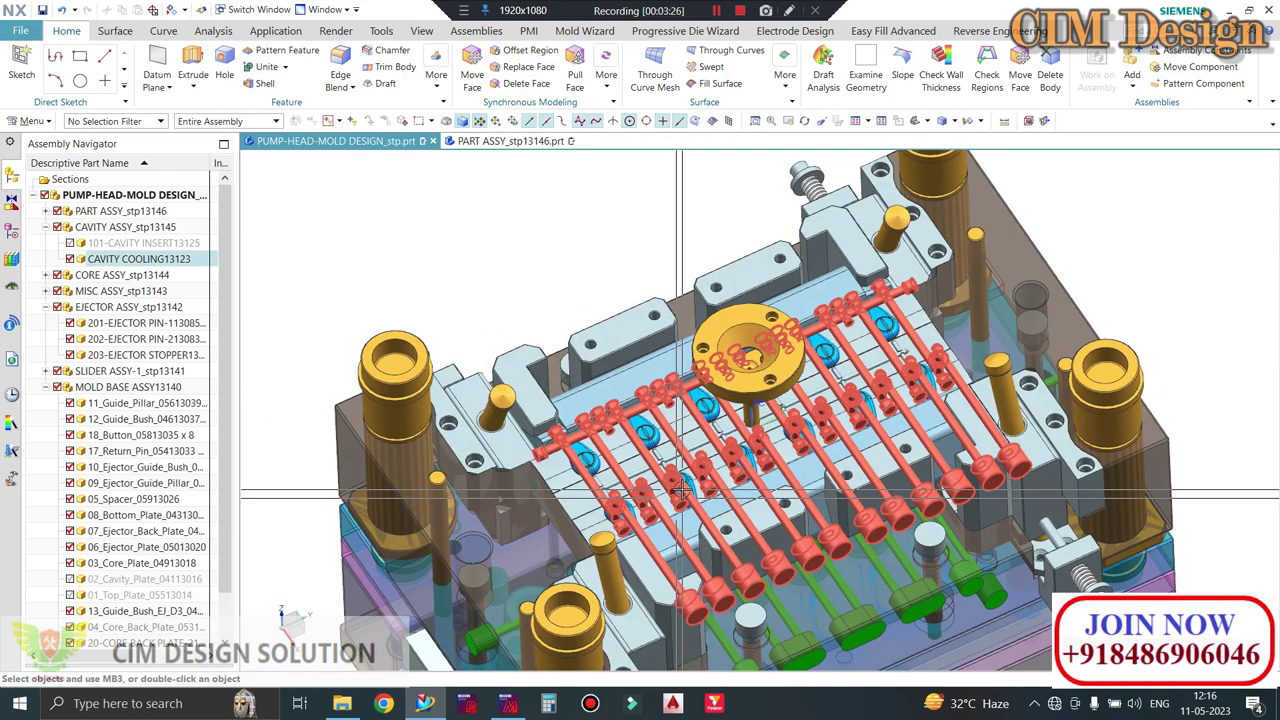
key("ctrl+b")
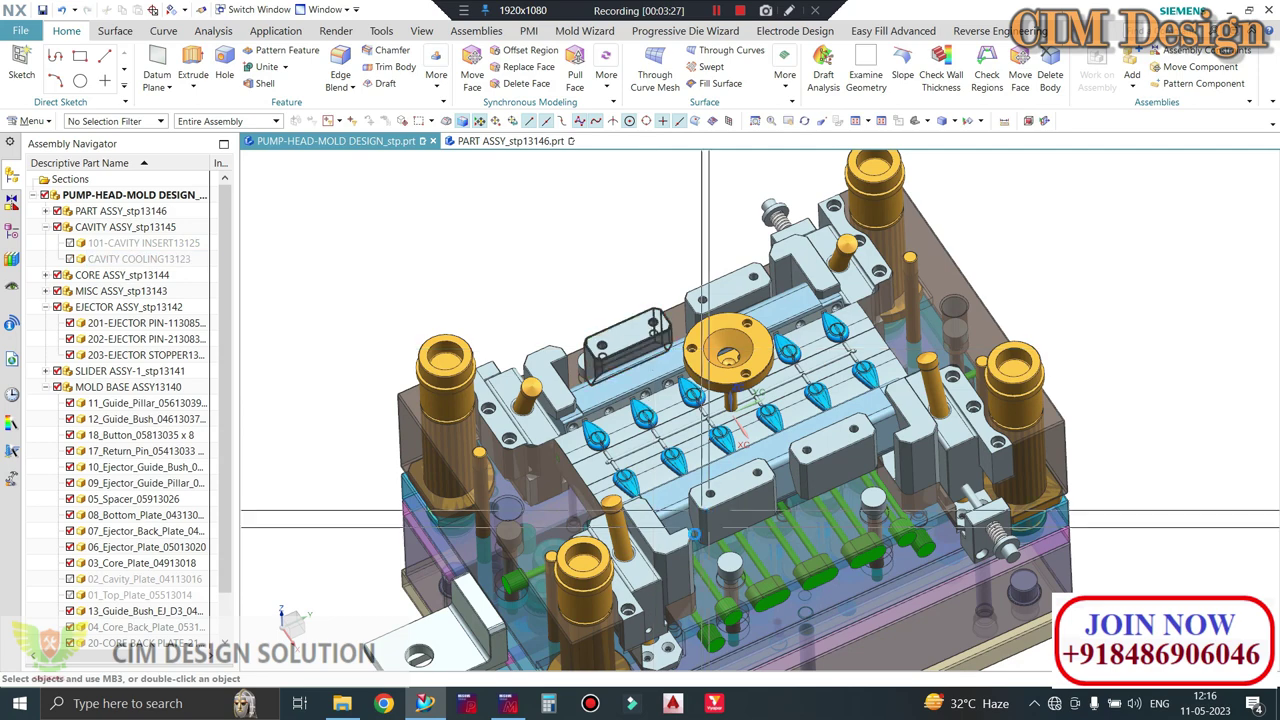
middle_click_drag(688, 575, 688, 530, "shift")
scroll(610, 450, "down", 4)
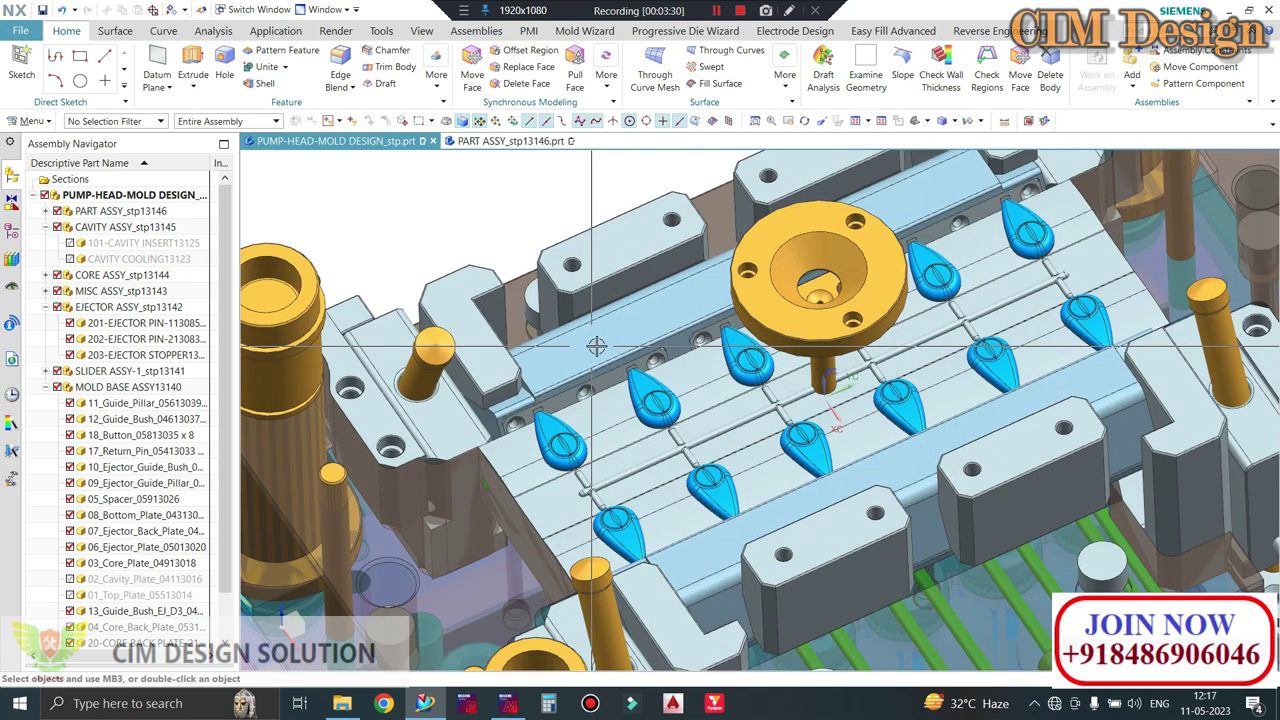
scroll(545, 375, "down", 3)
middle_click_drag(545, 375, 842, 497)
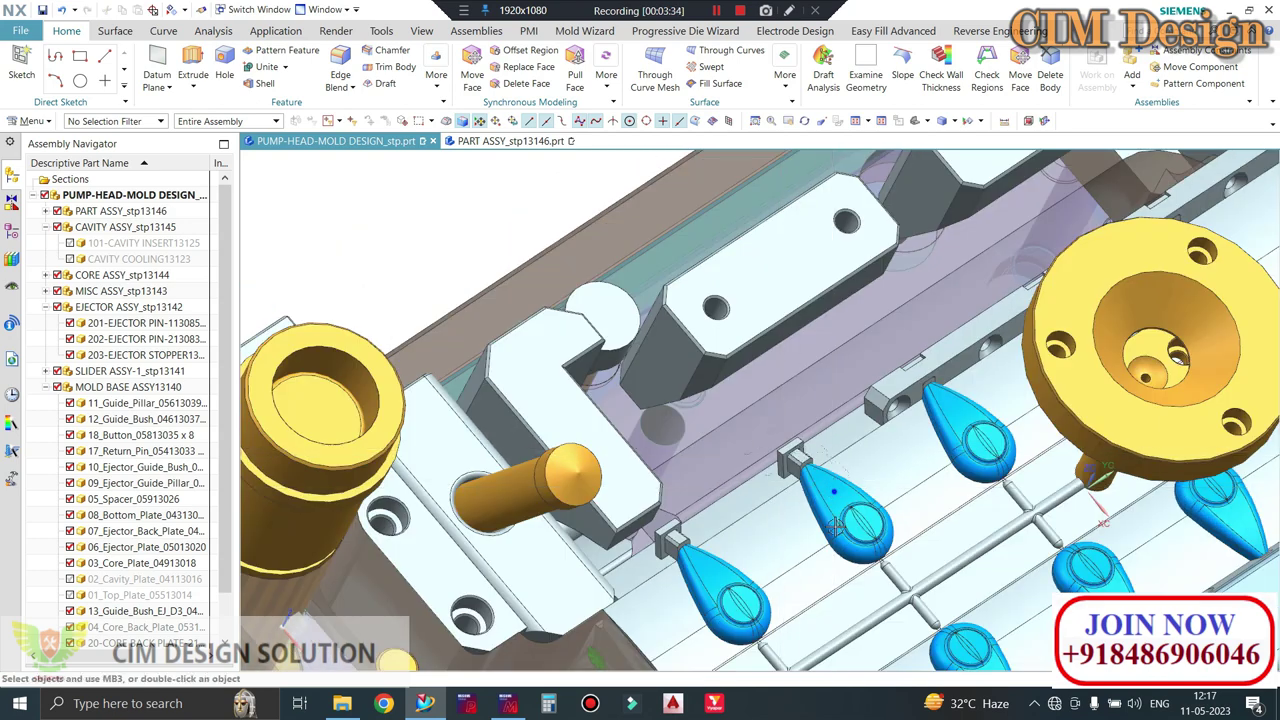
scroll(842, 497, "down", 2)
scroll(815, 495, "down", 2)
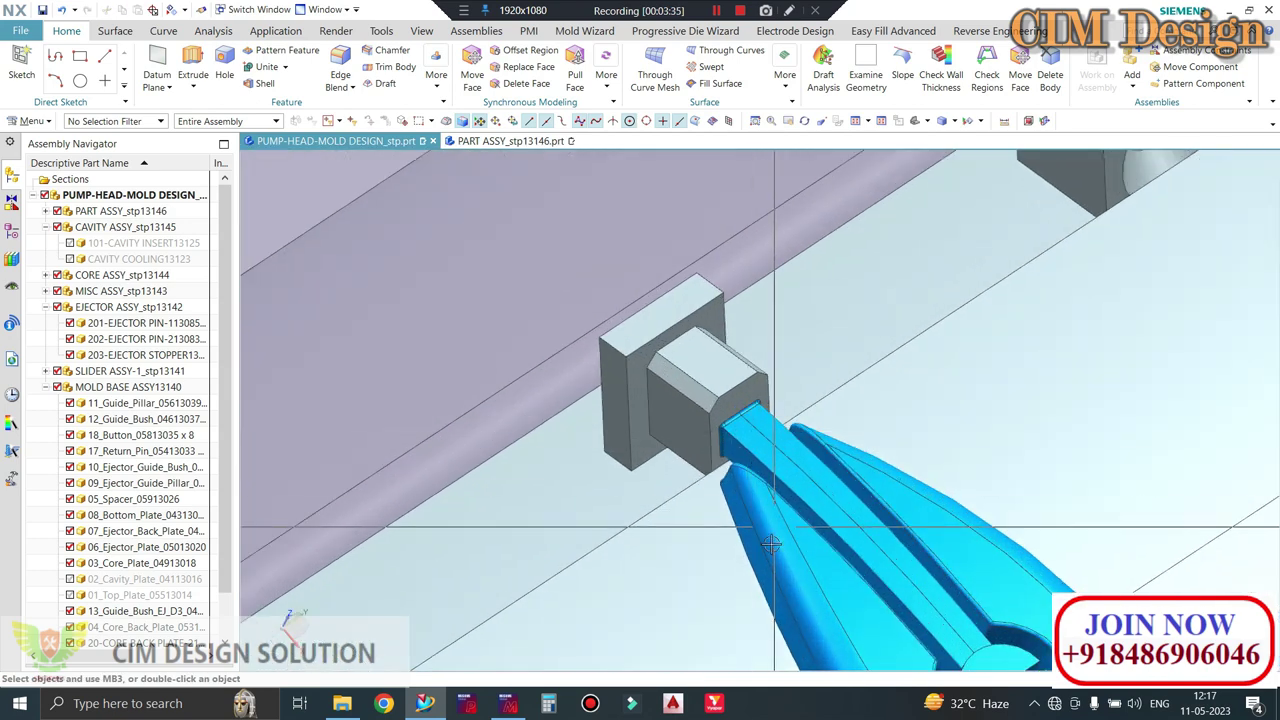
scroll(790, 492, "down", 1)
scroll(768, 490, "down", 1)
scroll(768, 490, "up", 1)
scroll(768, 490, "up", 1)
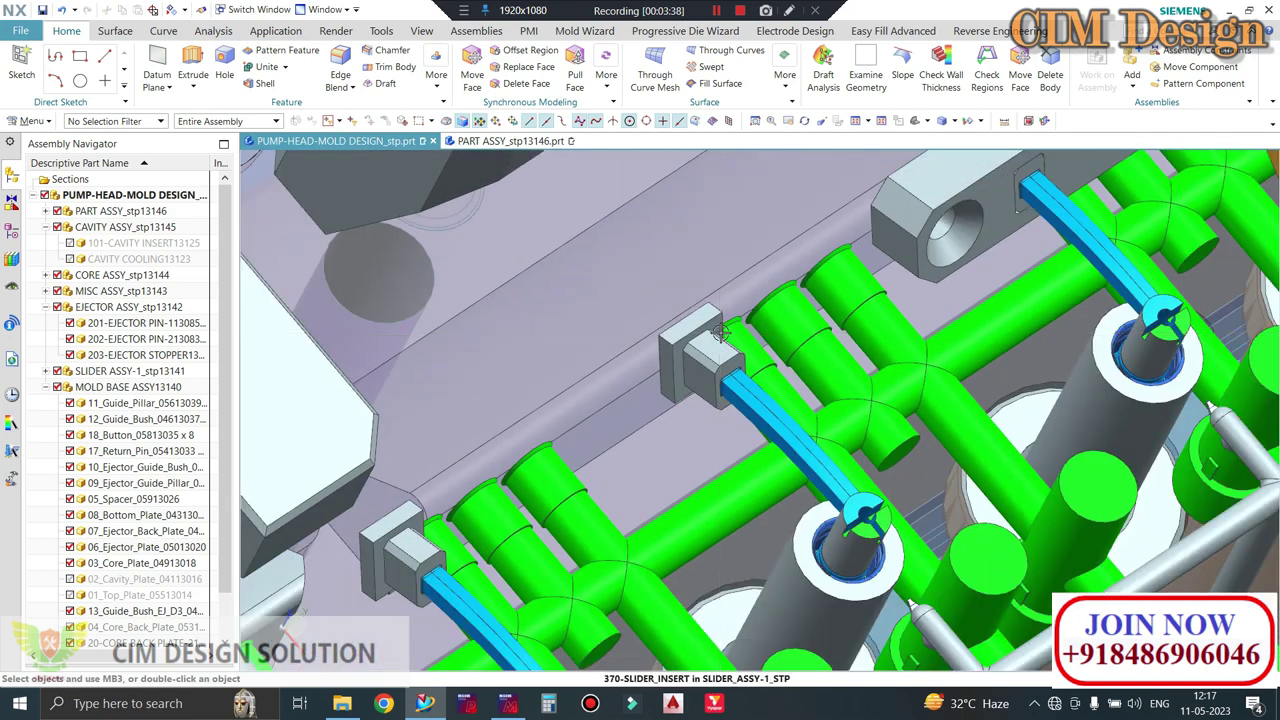
scroll(1096, 392, "down", 1)
scroll(1000, 385, "up", 1)
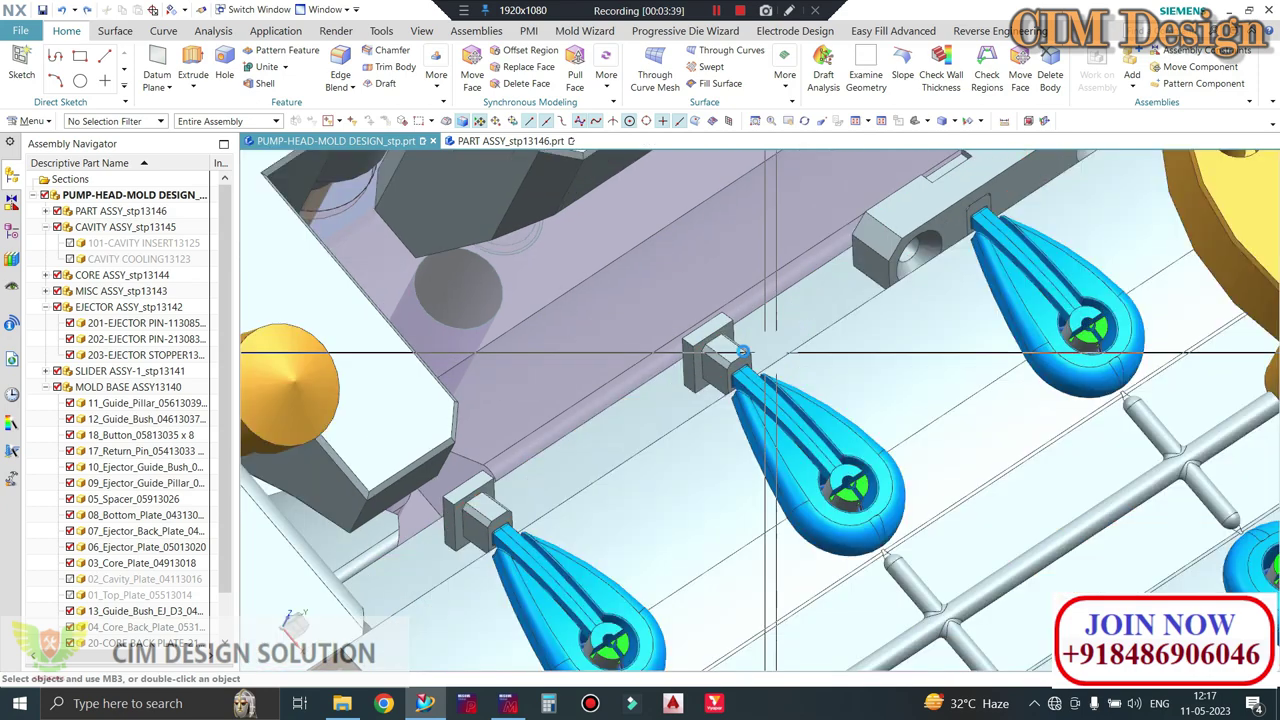
scroll(880, 372, "up", 1)
scroll(760, 360, "up", 1)
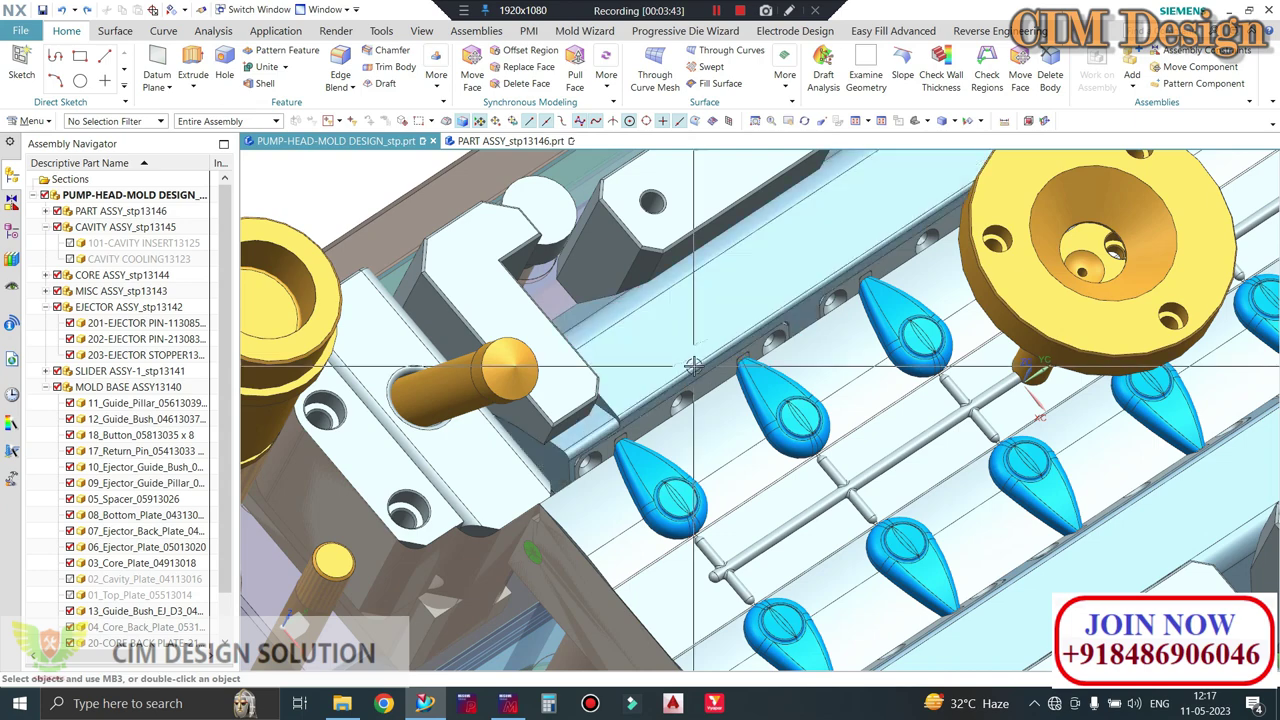
mouse_move(740, 359)
middle_mouse_down()
mouse_move(645, 342)
mouse_move(665, 338)
middle_mouse_up()
- Orbit to the slider side and hide the 352-WEDGE-1 part
scroll(498, 313, "down", 3)
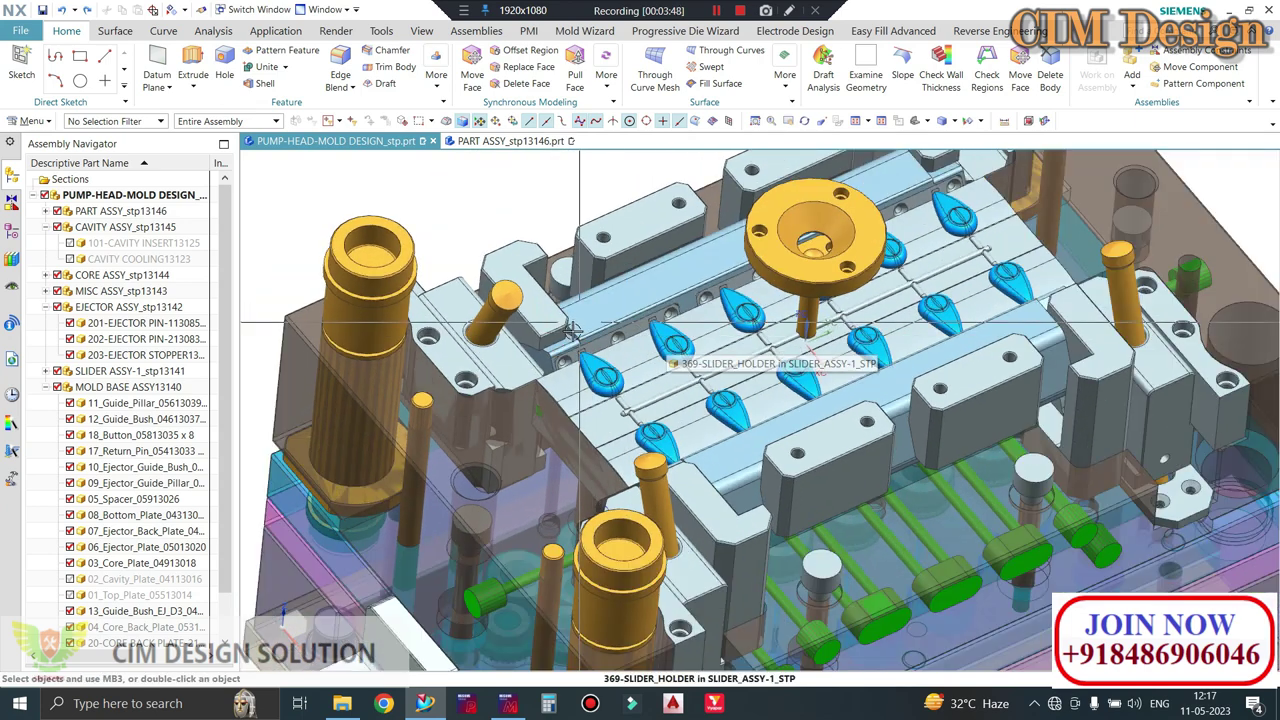
middle_click_drag(498, 313, 510, 335)
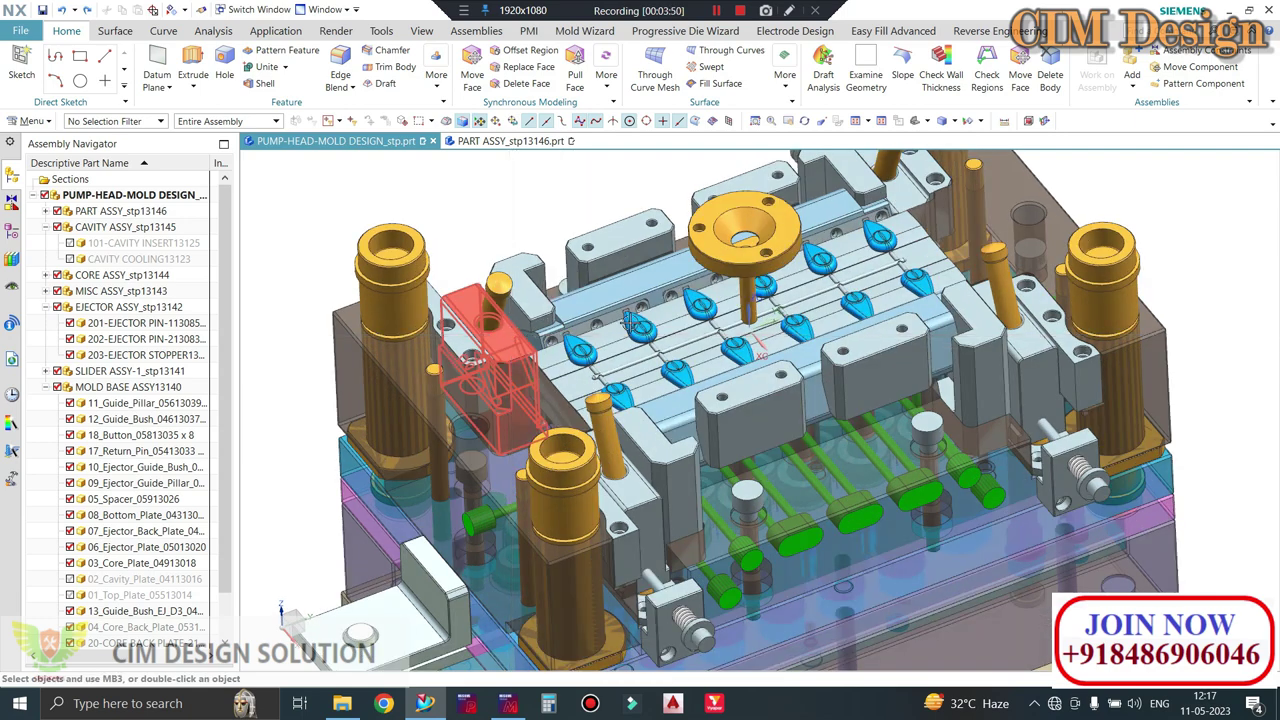
middle_click_drag(650, 325, 640, 320)
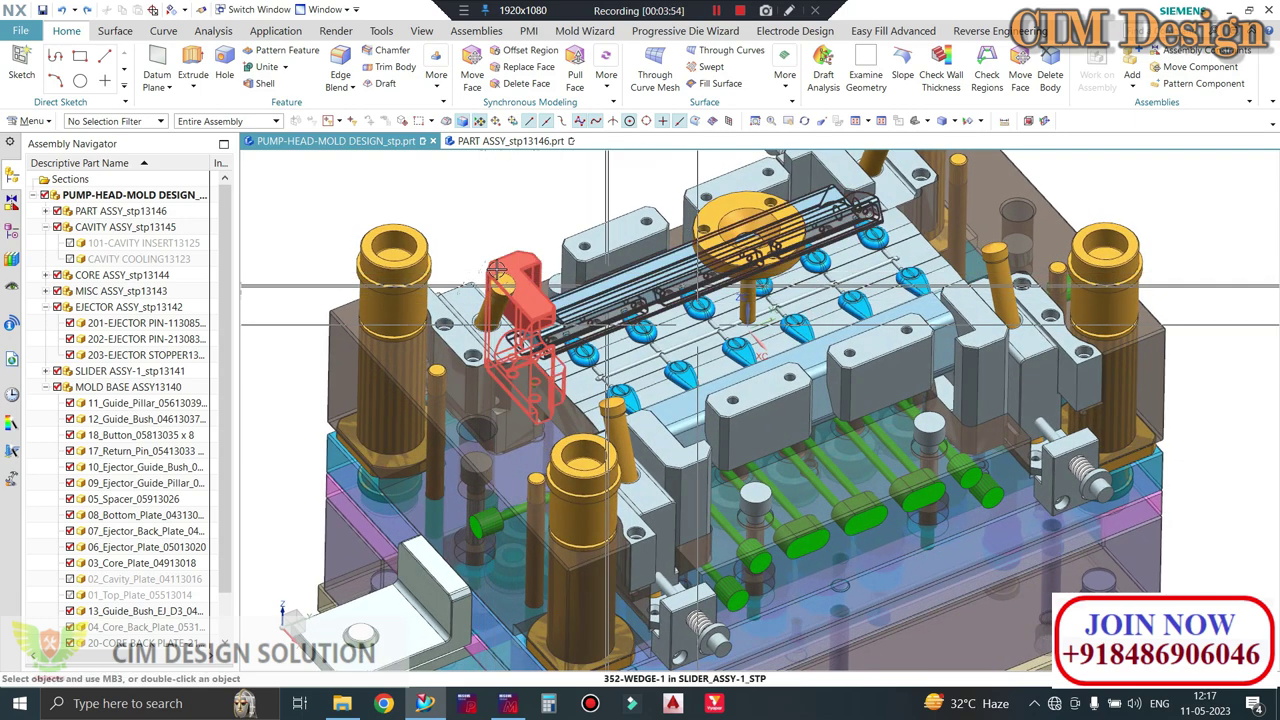
left_click(495, 262)
key("ctrl+b")
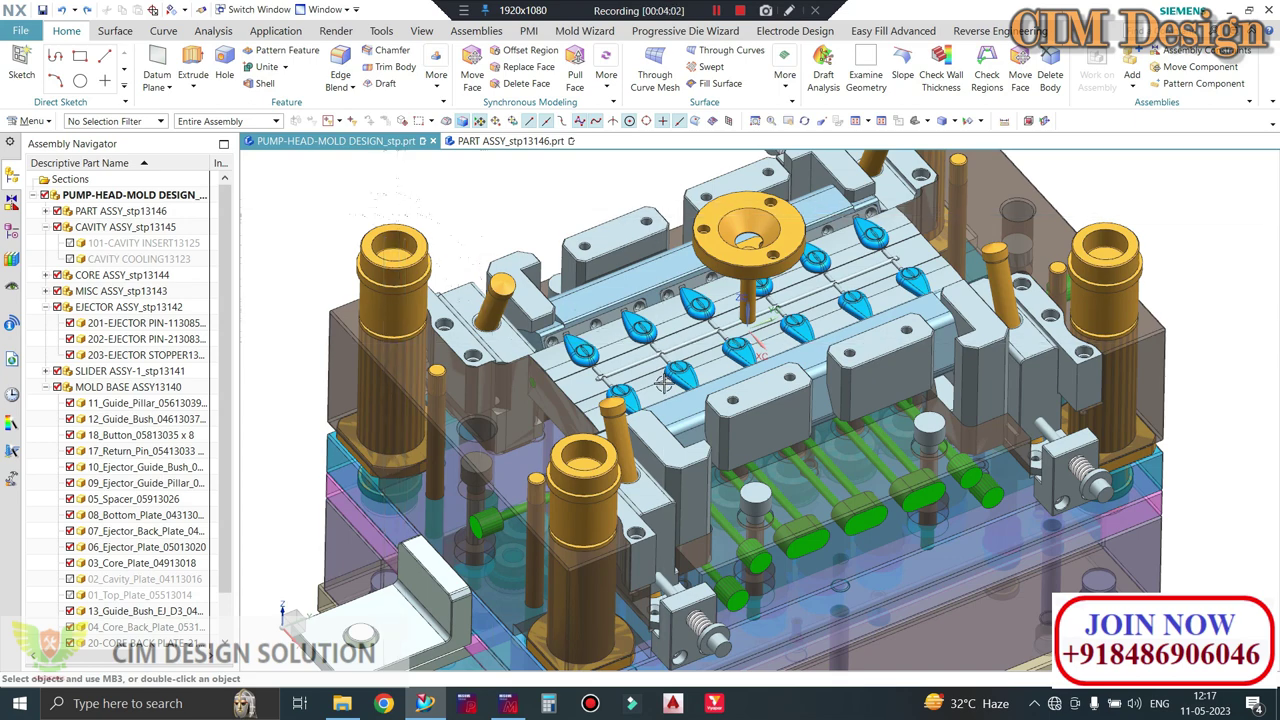
- Undo the hide, then orbit and zoom the whole mold view
key("ctrl+z")
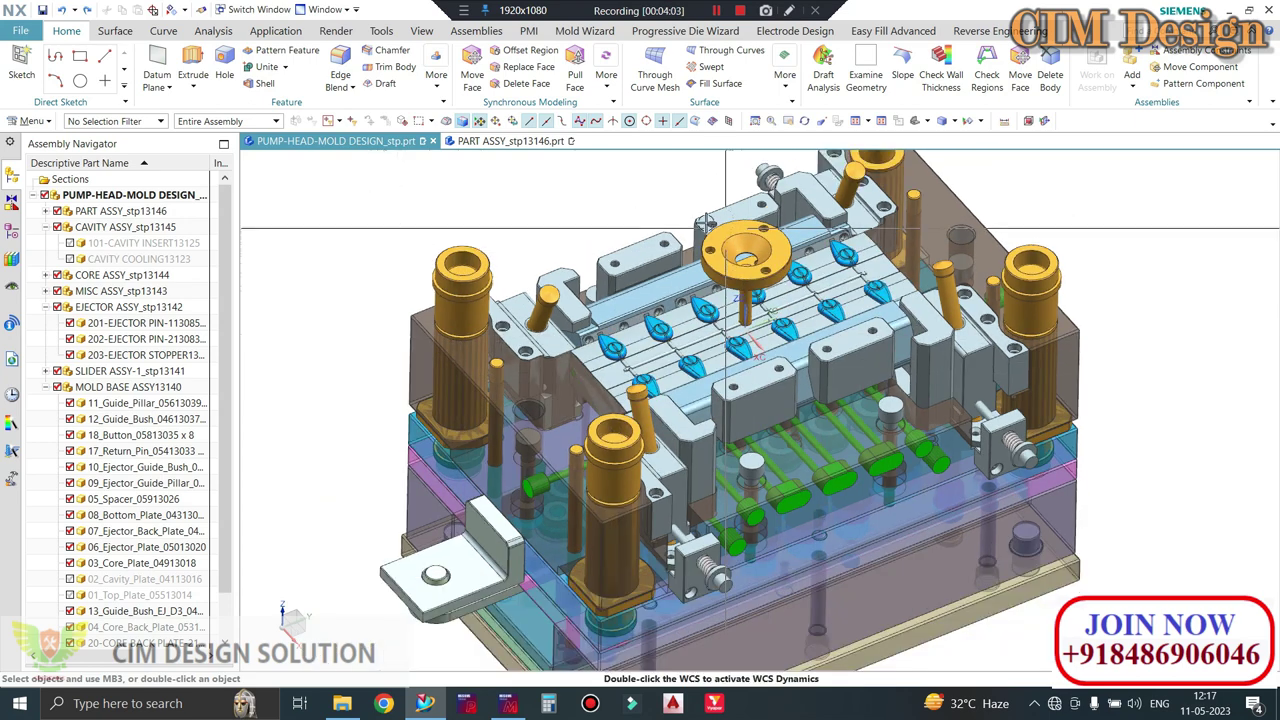
mouse_move(737, 336)
middle_mouse_down()
mouse_move(690, 349)
mouse_move(700, 352)
middle_mouse_up()
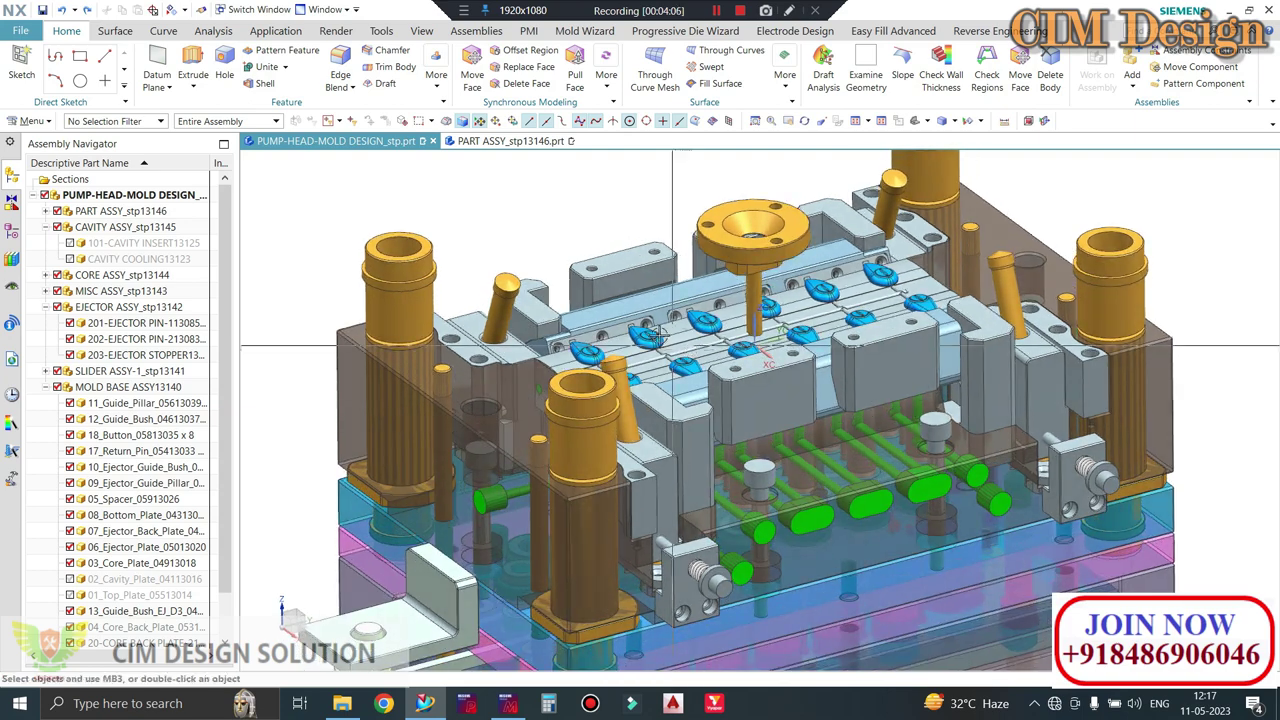
scroll(918, 308, "up", 2)
scroll(918, 308, "up", 1)
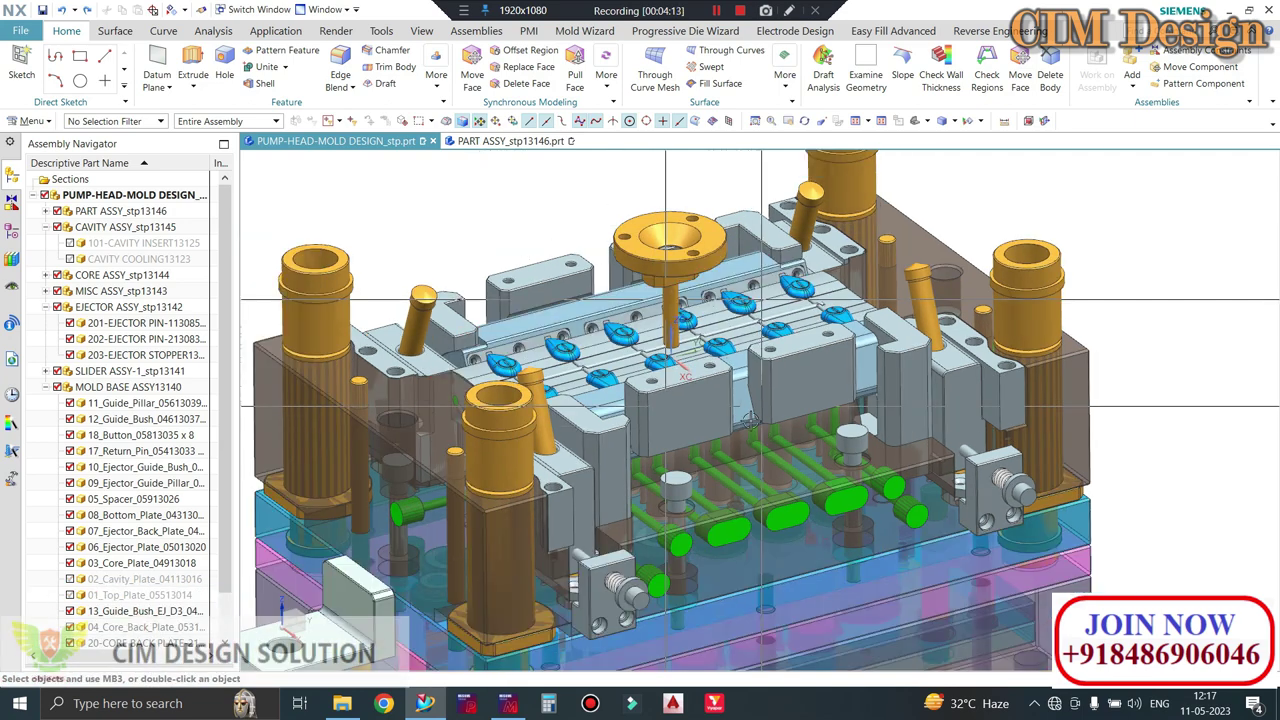
scroll(738, 378, "down", 2)
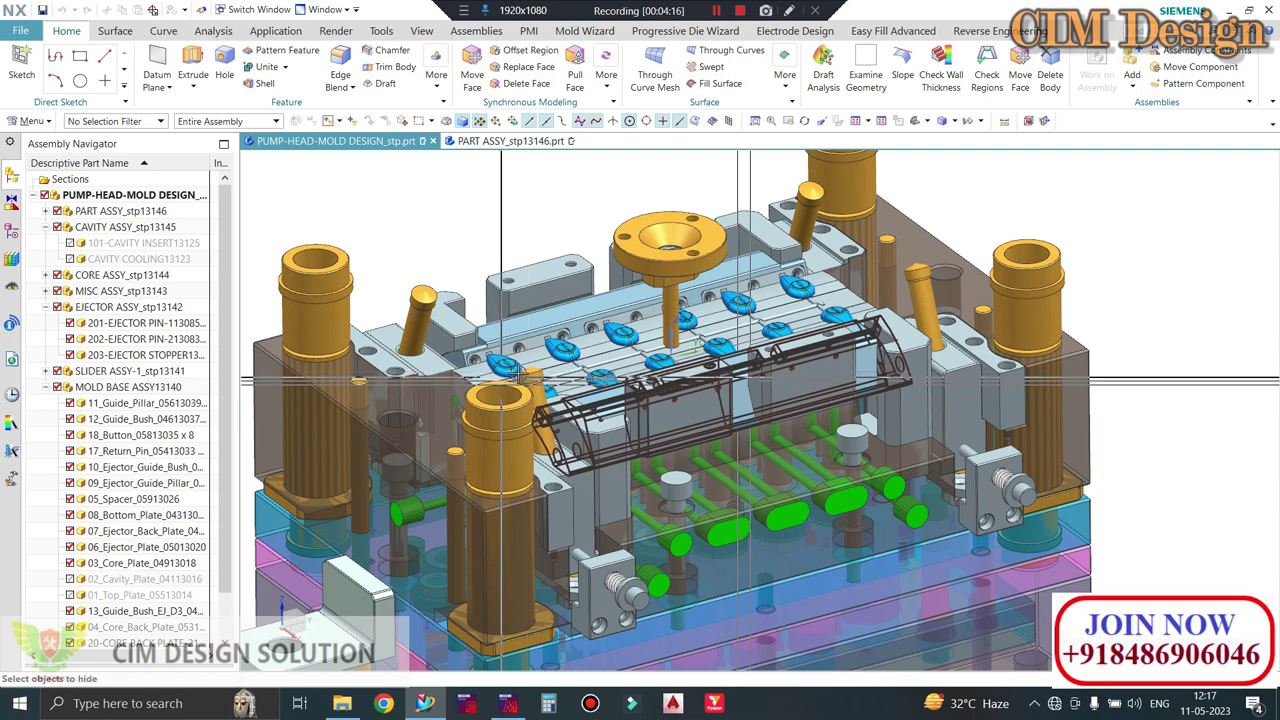
- Hide the slider parts so only the core insert plate remains
key("ctrl+b")
left_click(593, 349)
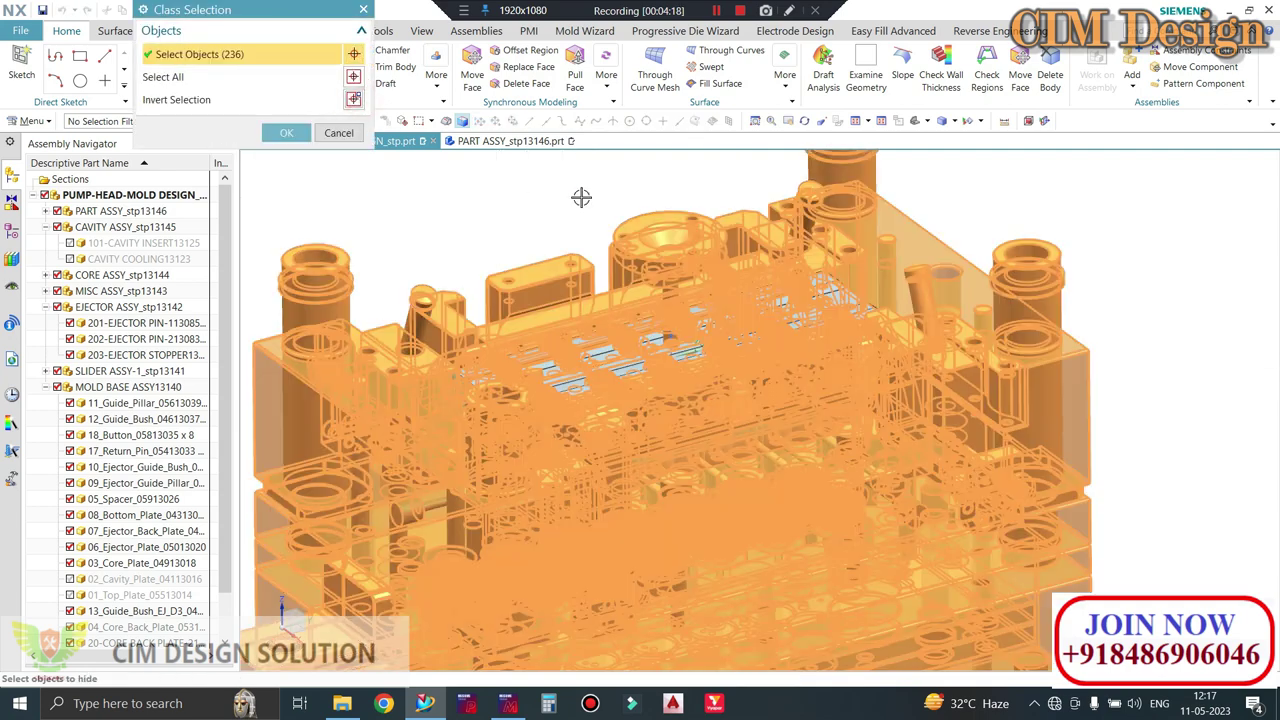
middle_click(690, 253)
mouse_move(723, 280)
middle_mouse_down()
mouse_move(591, 322)
mouse_move(617, 357)
middle_mouse_up()
scroll(617, 357, "up", 3)
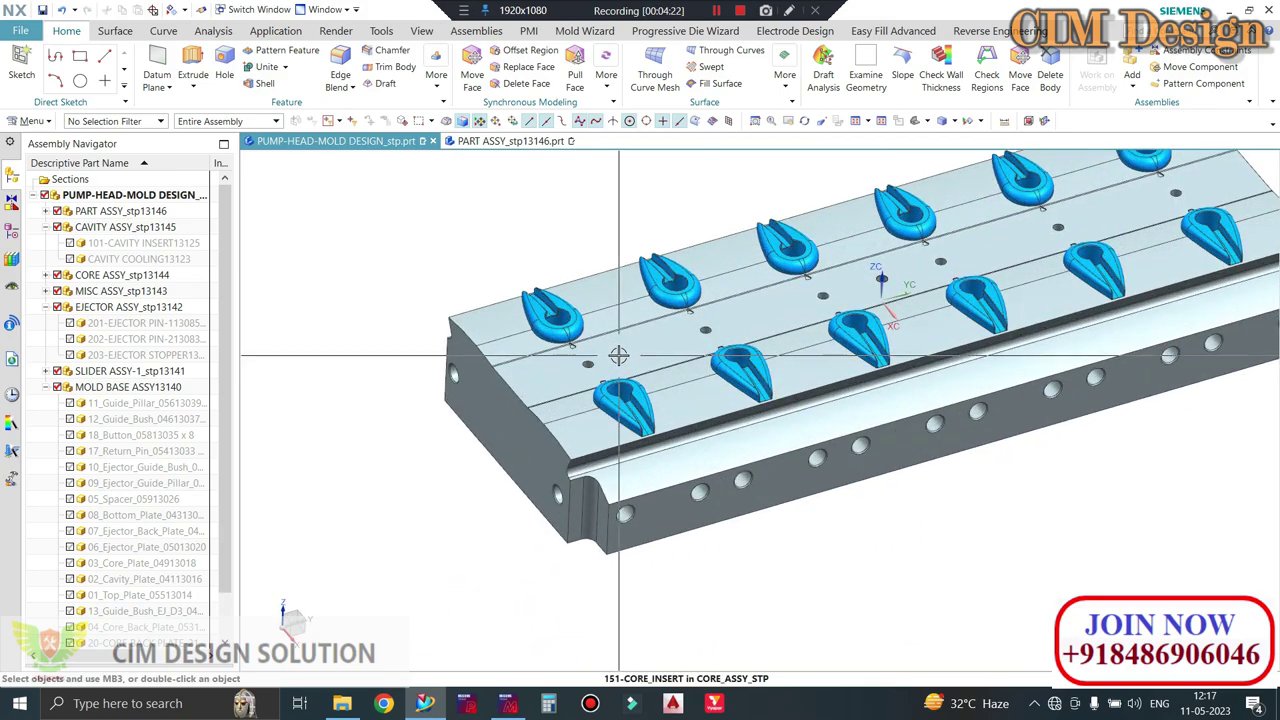
- Preview 70 percent translucency on the core insert plate, then cancel, keeping it opaque
key("ctrl+b")
left_click(547, 300)
key("ctrl+j")
left_click_drag(278, 221, 291, 221)
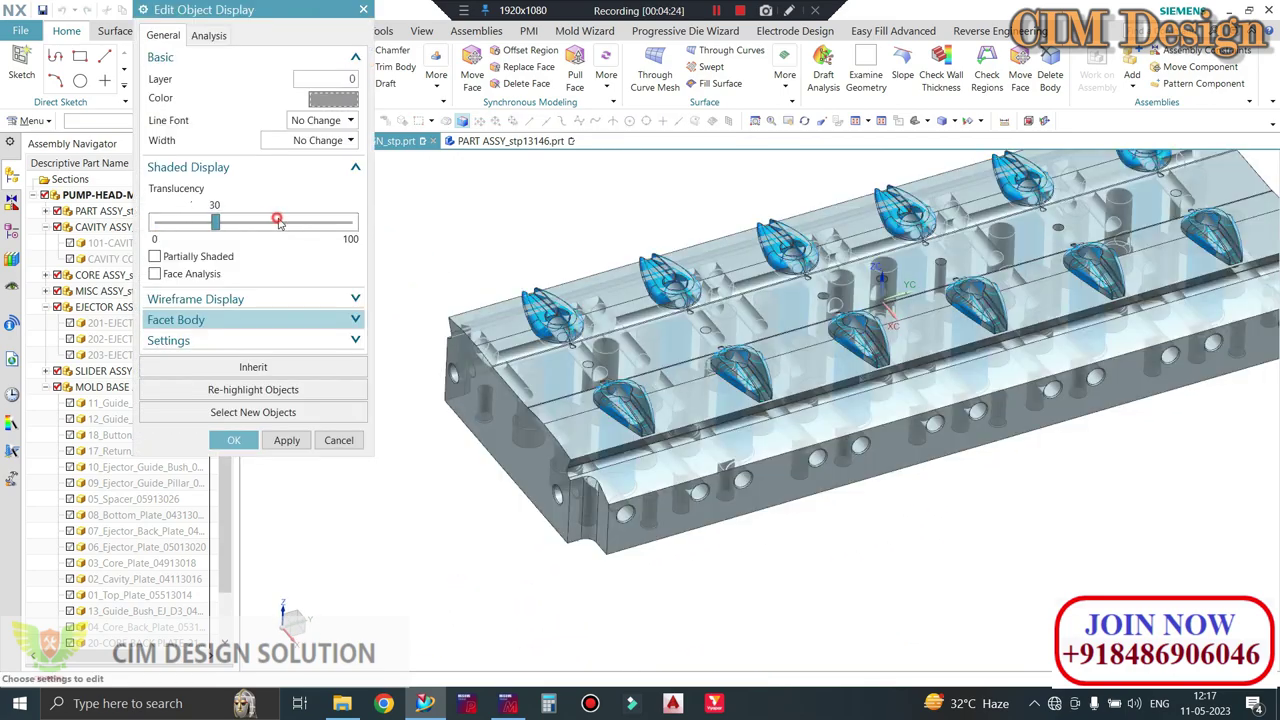
mouse_move(582, 338)
middle_mouse_down()
mouse_move(687, 371)
mouse_move(637, 366)
mouse_move(675, 328)
middle_mouse_up()
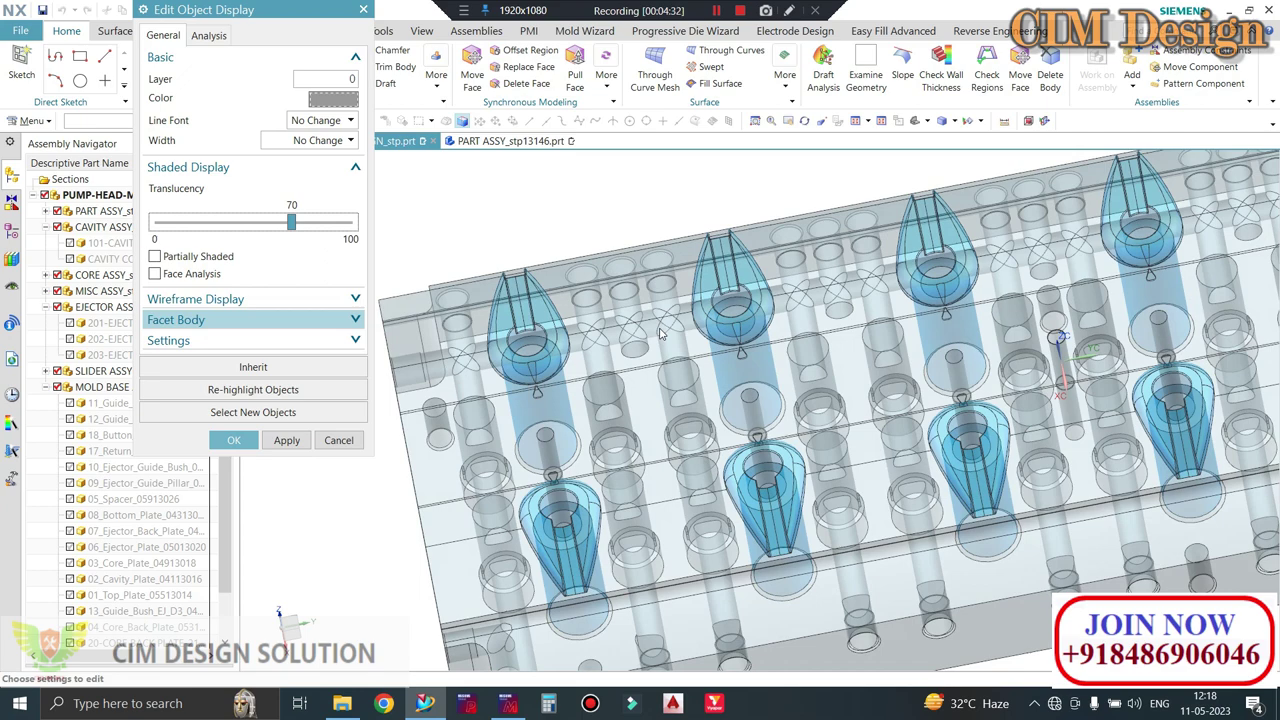
left_click(352, 438)
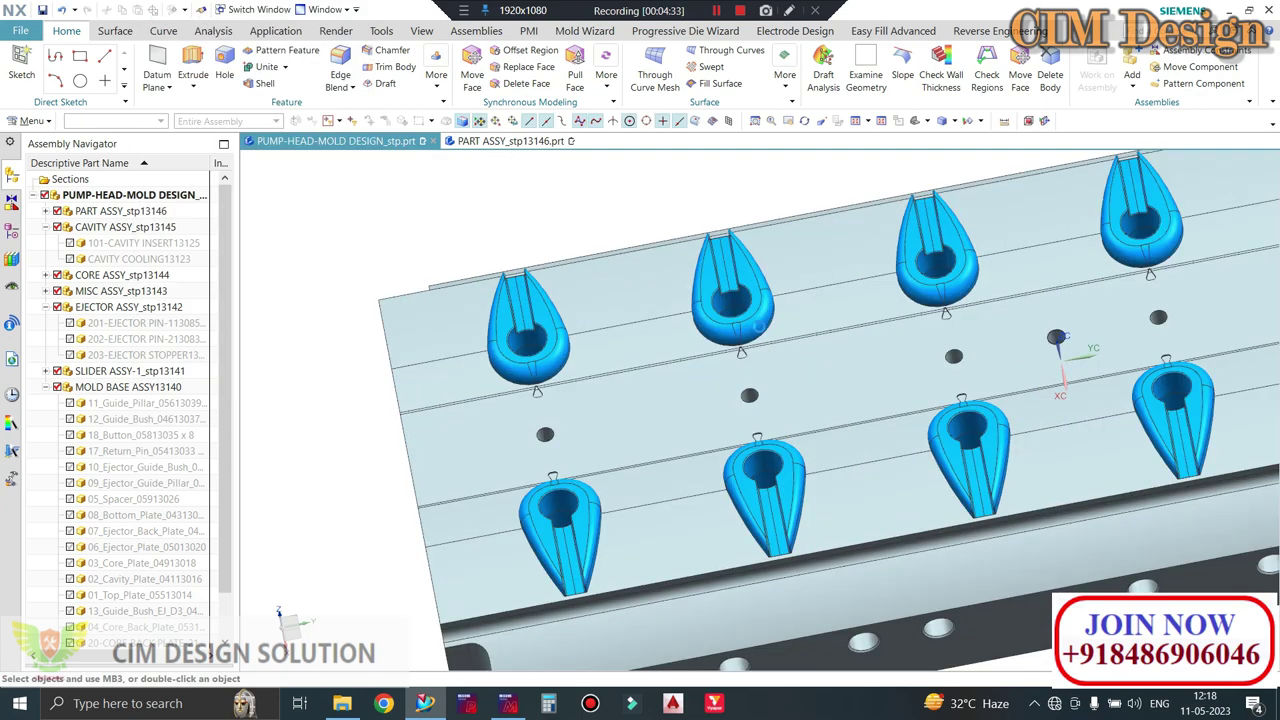
- Swap shown and hidden parts with Ctrl+Shift+B to restore the full mold, then orbit it
scroll(708, 355, "down", 3)
middle_click_drag(708, 355, 736, 333)
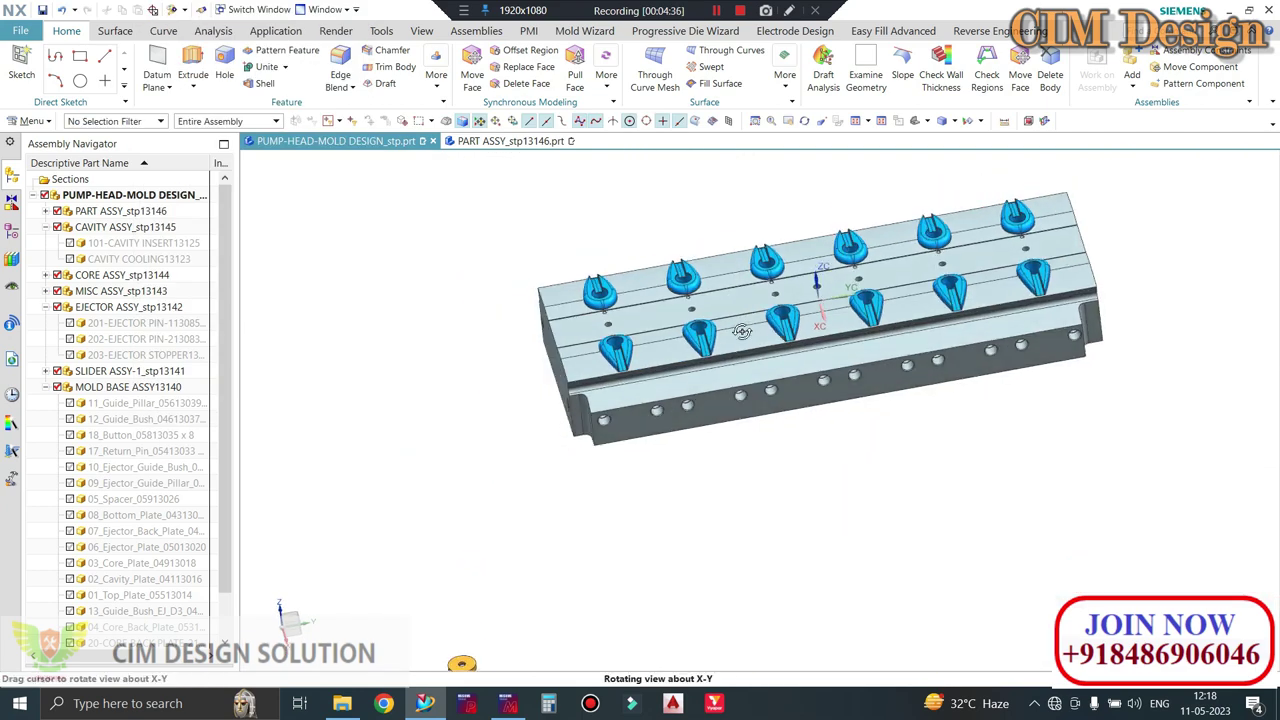
key("ctrl+shift+b")
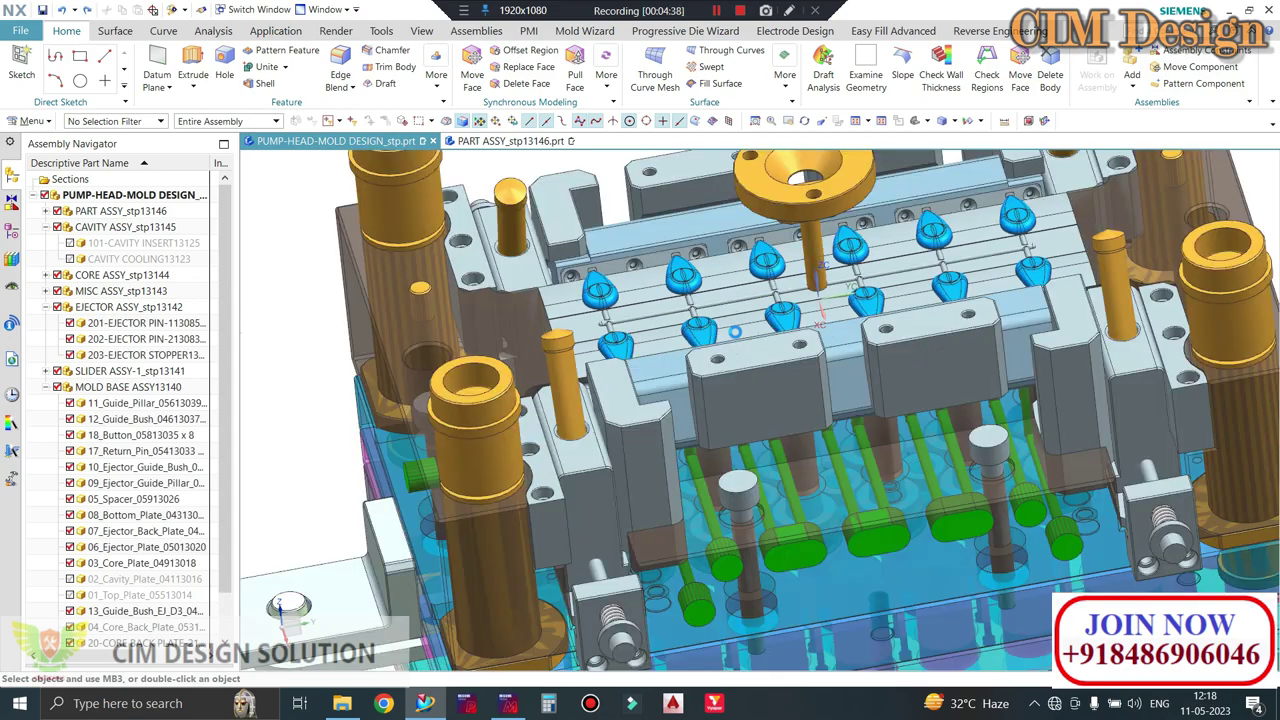
mouse_move(720, 372)
middle_mouse_down()
mouse_move(716, 362)
mouse_move(864, 440)
mouse_move(656, 370)
mouse_move(600, 323)
middle_mouse_up()
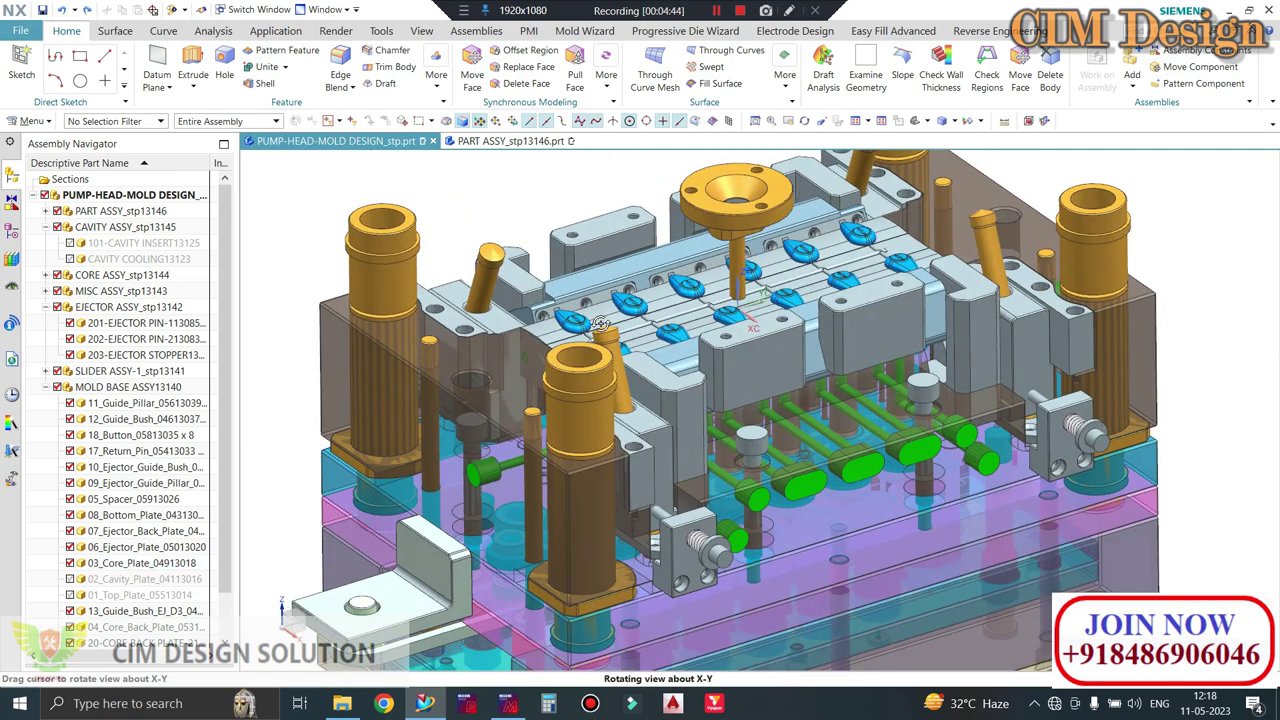
scroll(630, 340, "up", 3)
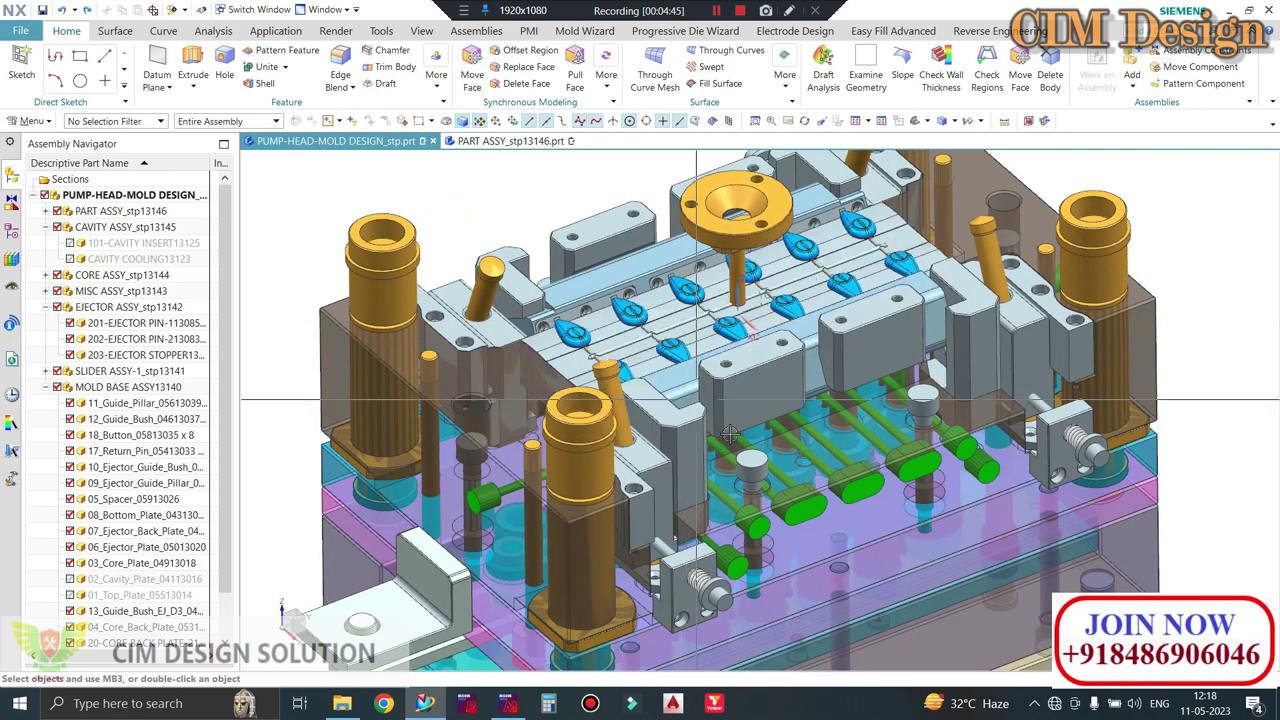
scroll(600, 525, "down", 3)
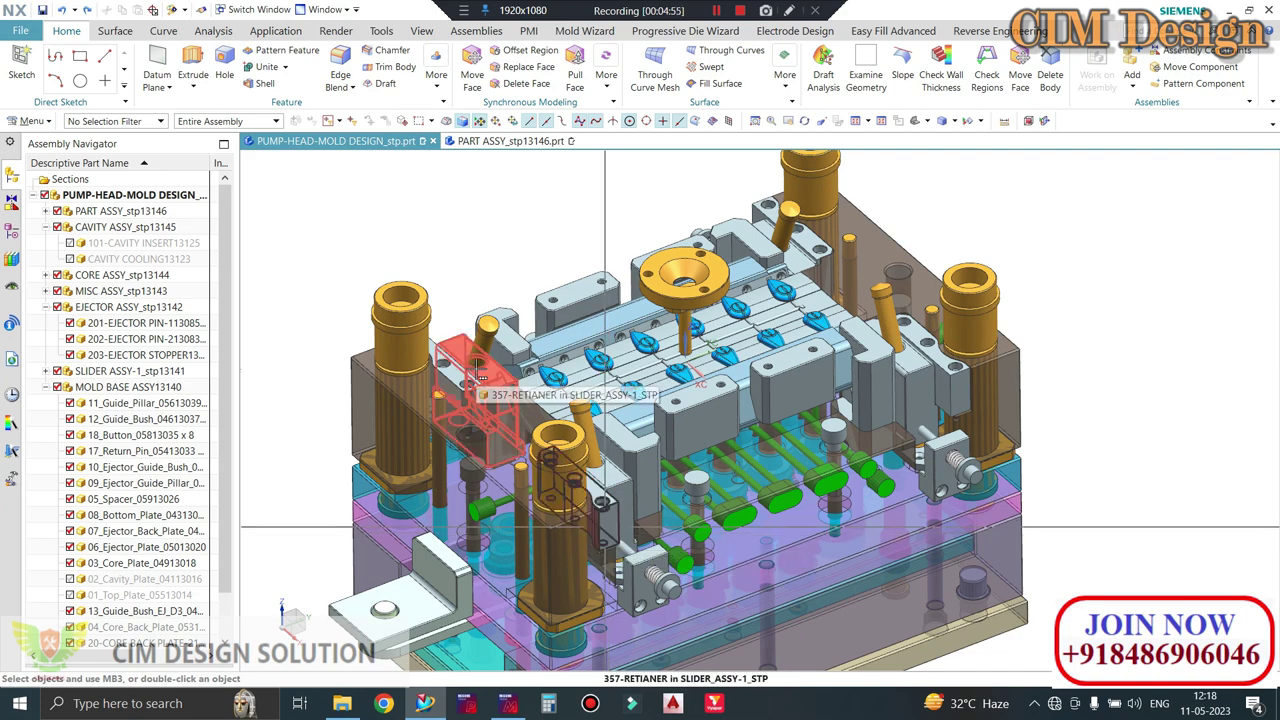
mouse_move(478, 373)
middle_mouse_down()
mouse_move(757, 311)
mouse_move(498, 337)
middle_mouse_up()
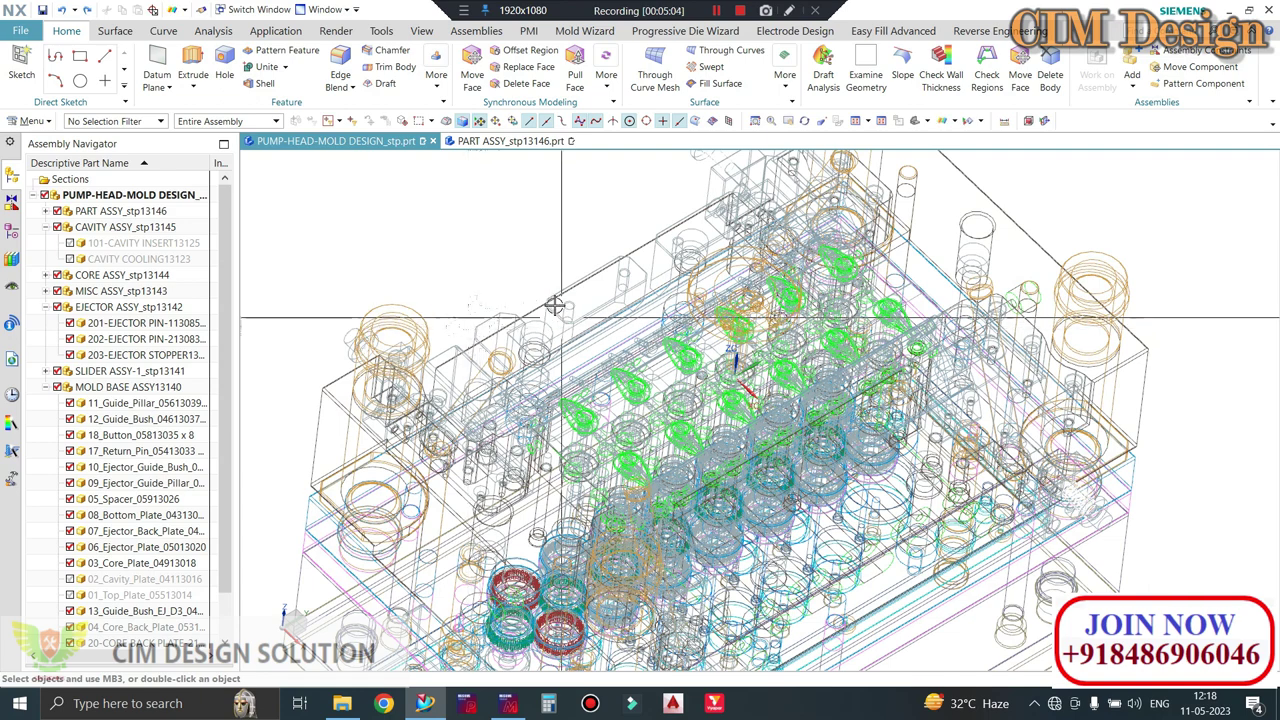
scroll(480, 308, "up", 3)
scroll(478, 328, "up", 2)
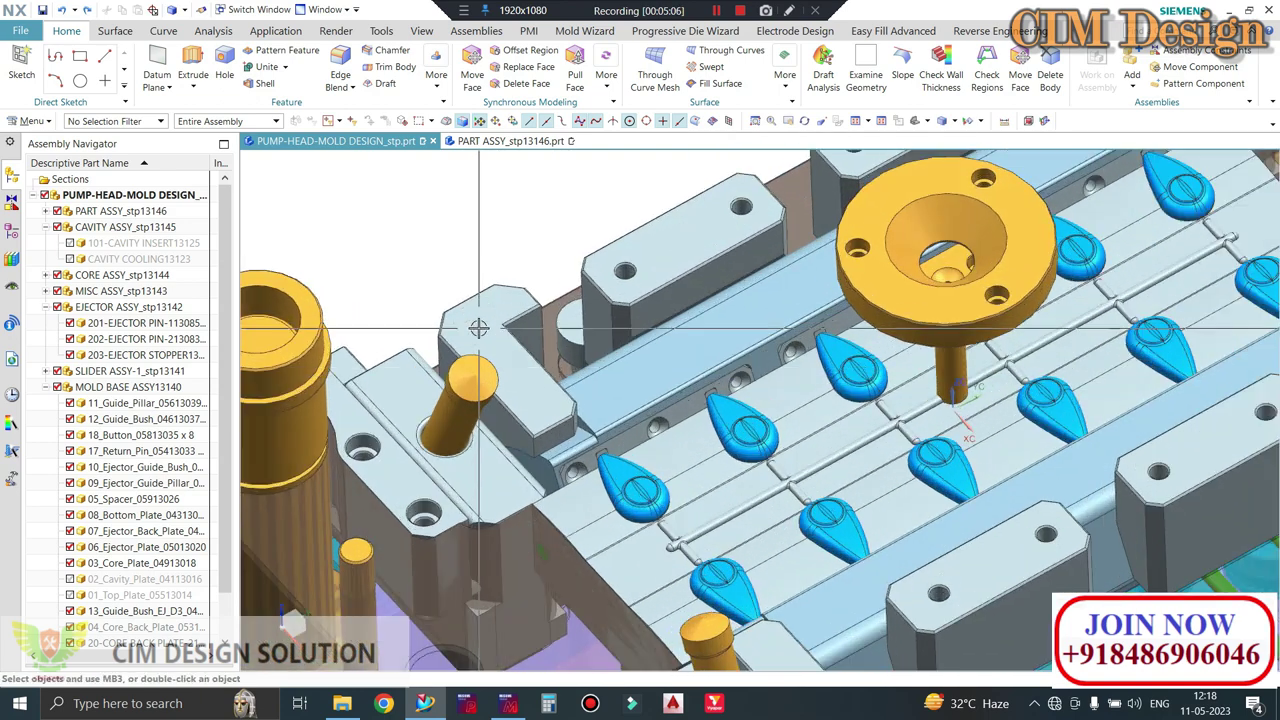
left_click(463, 415)
key("ctrl+b")
left_click(465, 412)
key("ctrl+b")
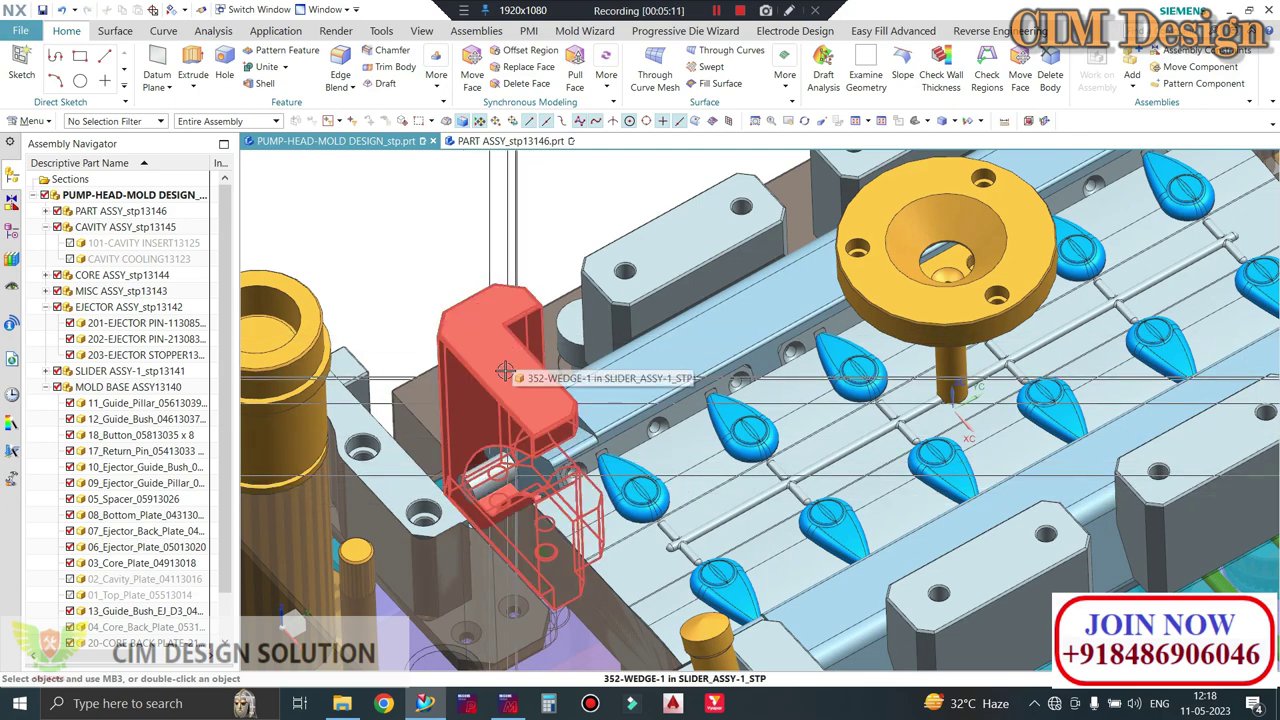
key("ctrl+z")
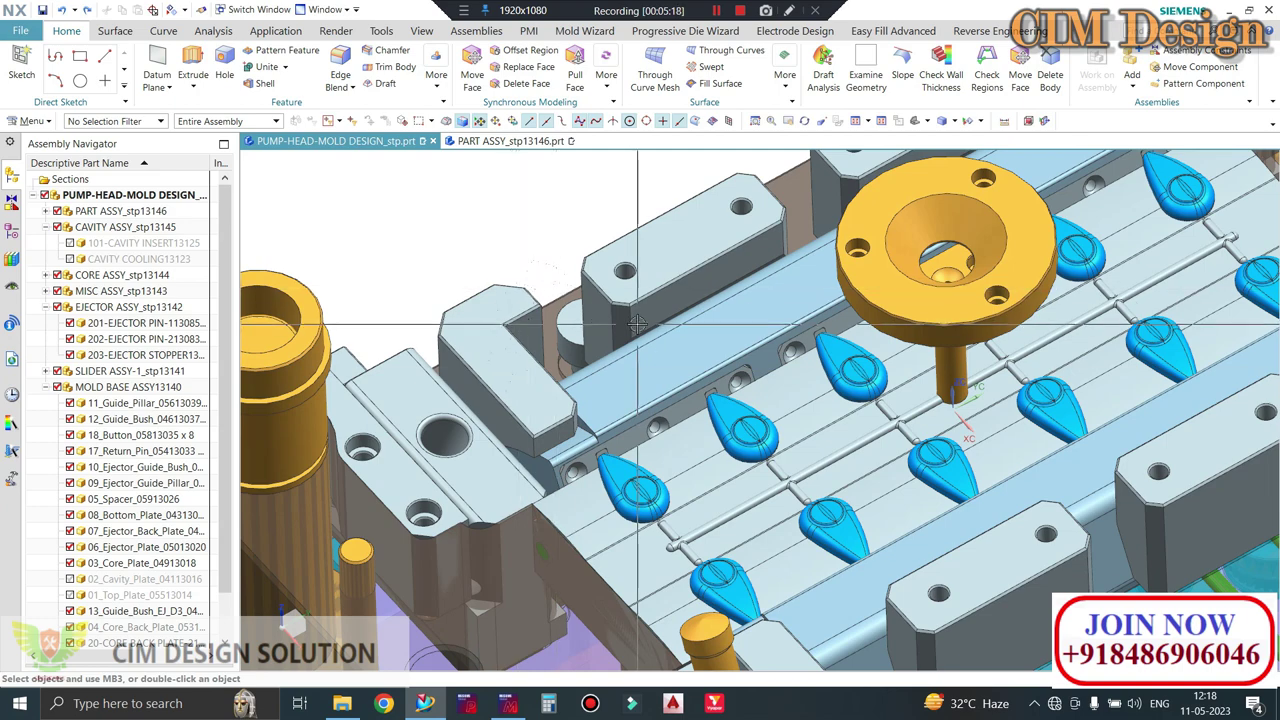
scroll(556, 289, "down", 5)
mouse_move(560, 290)
middle_mouse_down()
mouse_move(677, 311)
mouse_move(689, 299)
middle_mouse_up()
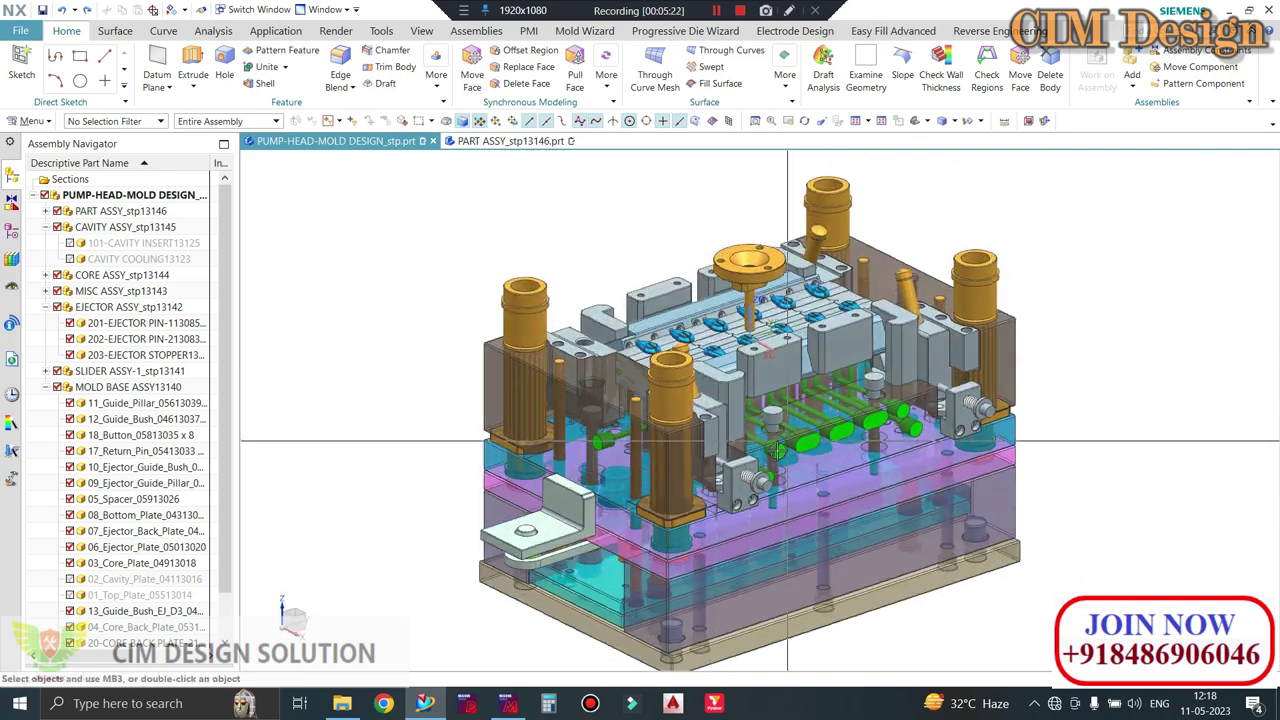
scroll(757, 484, "up", 2)
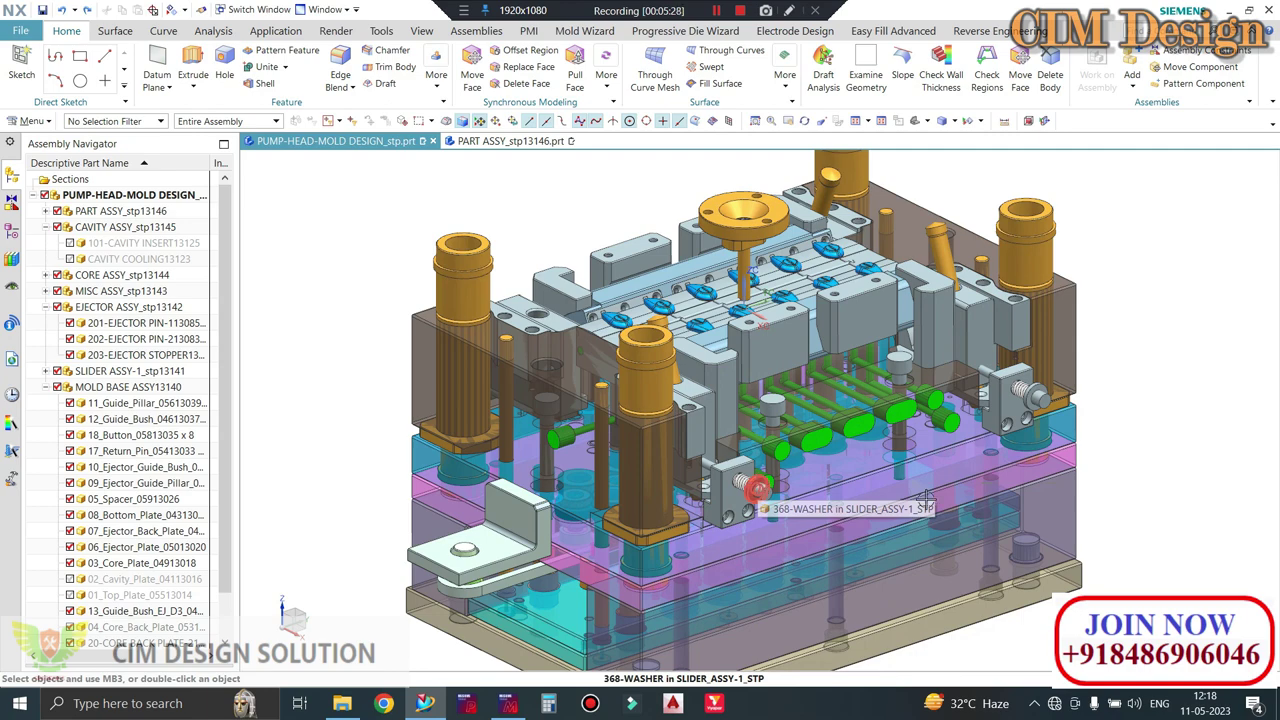
scroll(775, 507, "up", 2)
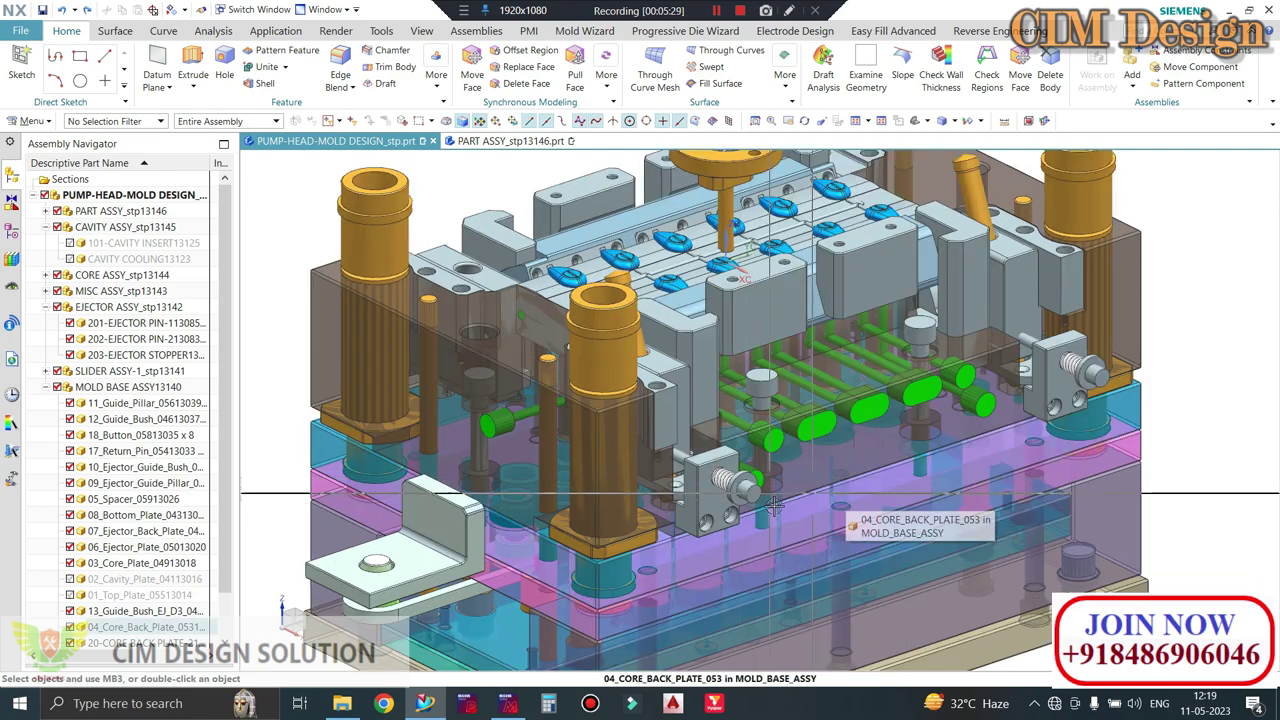
scroll(743, 465, "down", 3)
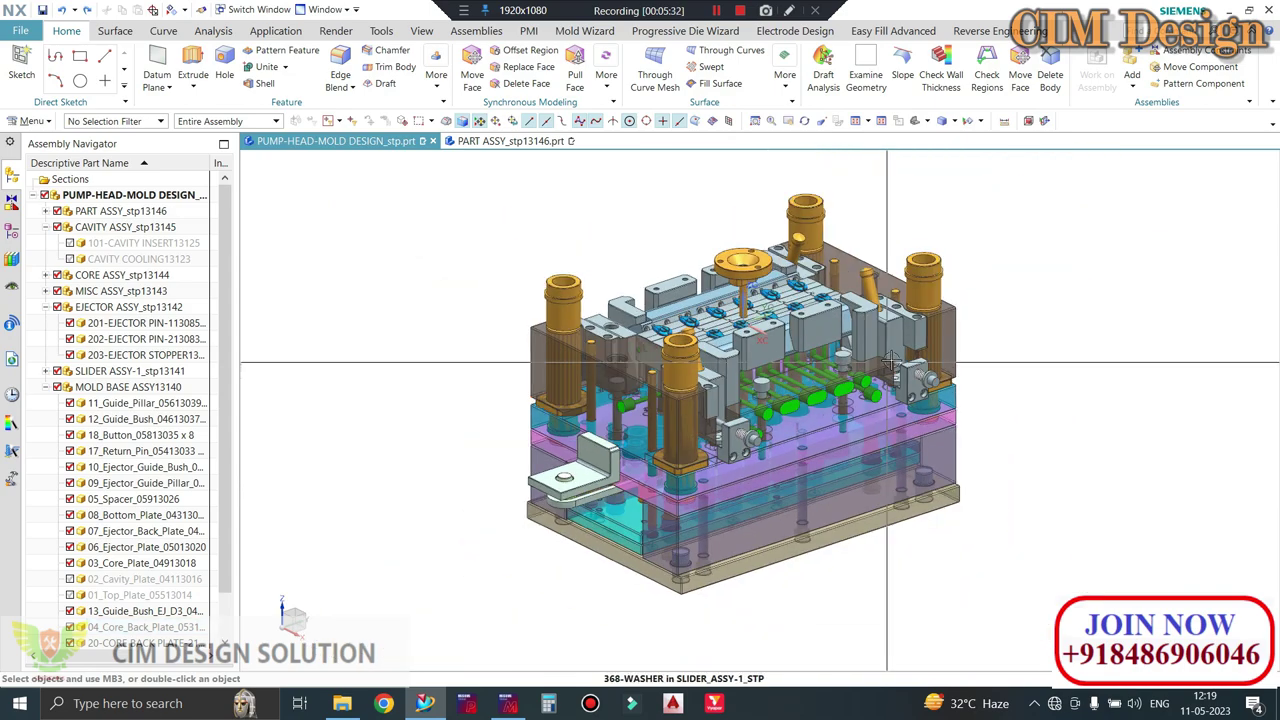
mouse_move(900, 360)
middle_mouse_down()
mouse_move(1005, 338)
mouse_move(1023, 354)
mouse_move(991, 354)
mouse_move(986, 331)
mouse_move(983, 363)
middle_mouse_up()
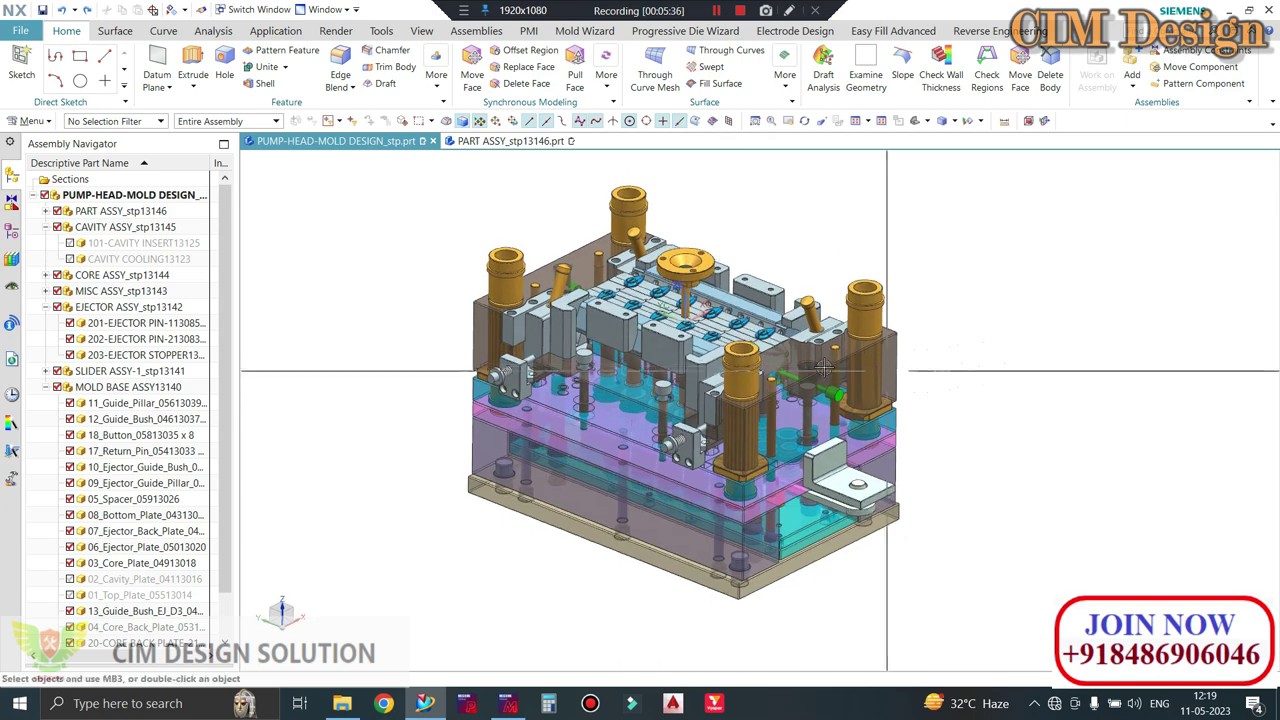
scroll(639, 273, "up", 3)
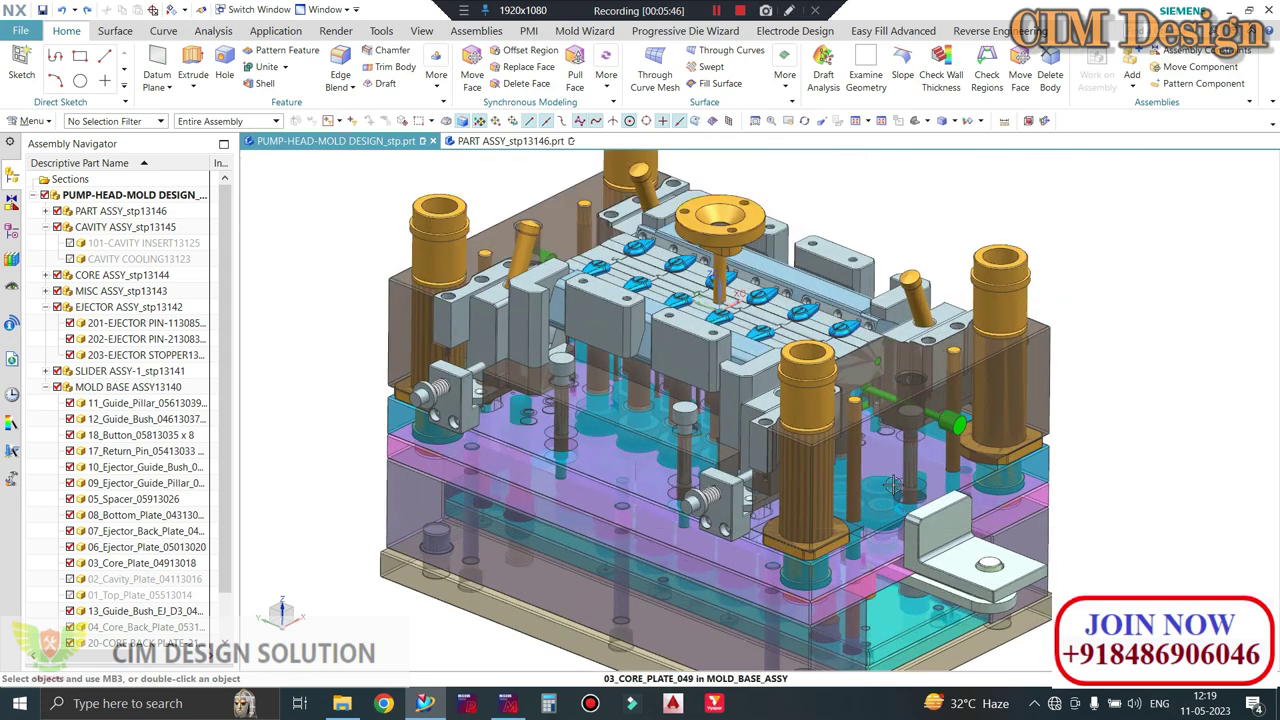
middle_click_drag(640, 520, 623, 515, "shift")
left_click_drag(1102, 207, 1116, 195)
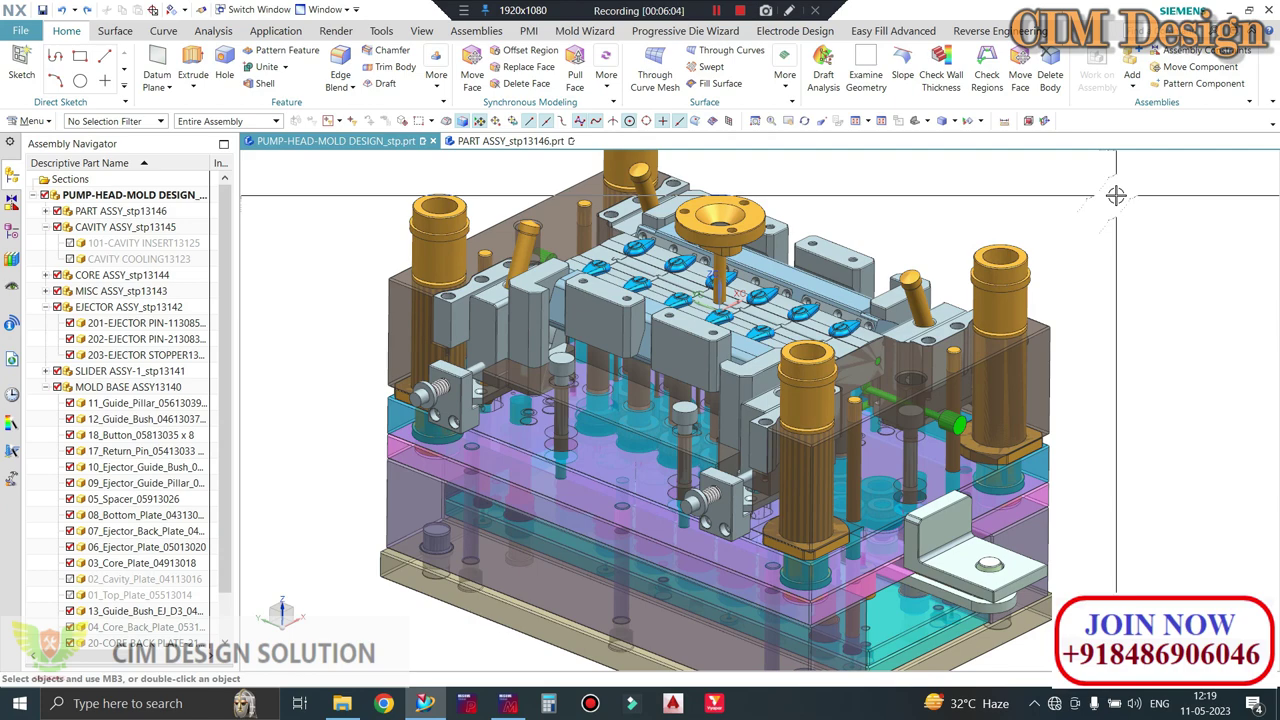
- Hide 03_Core_Plate with Ctrl+B and orbit to look beneath it at the core pins
left_click(632, 464)
key("ctrl+b")
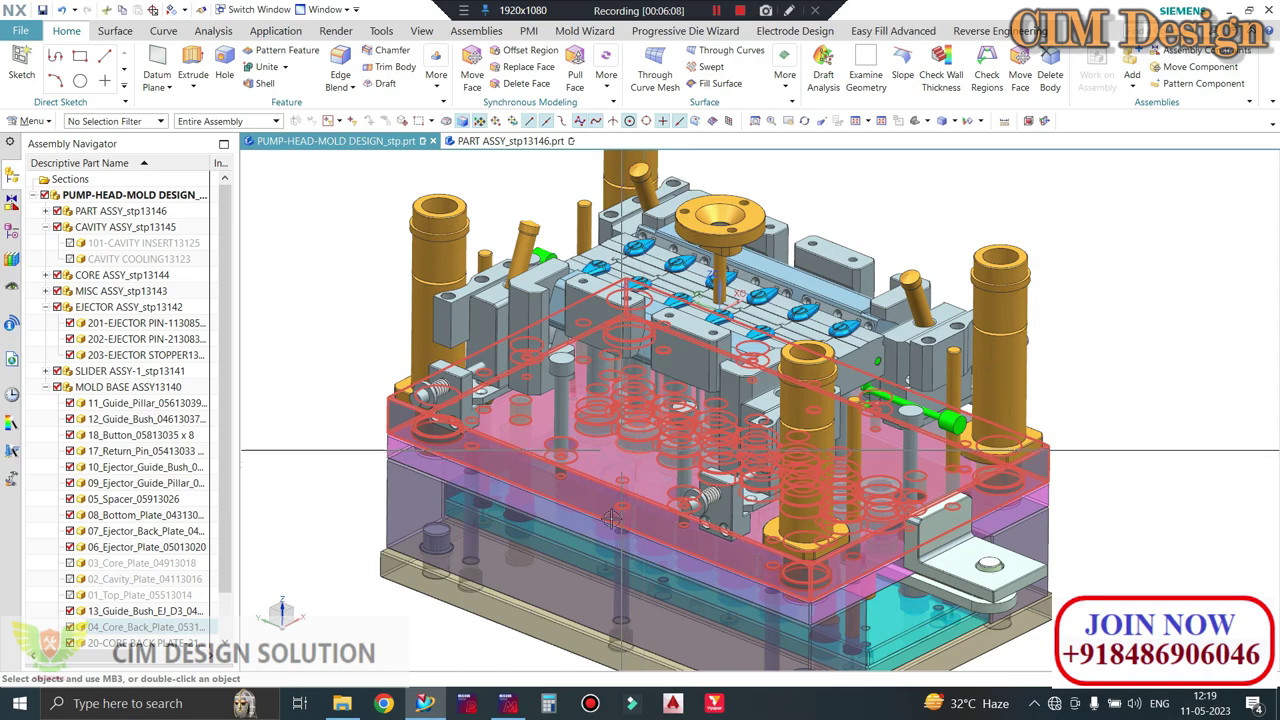
middle_click_drag(605, 512, 636, 470)
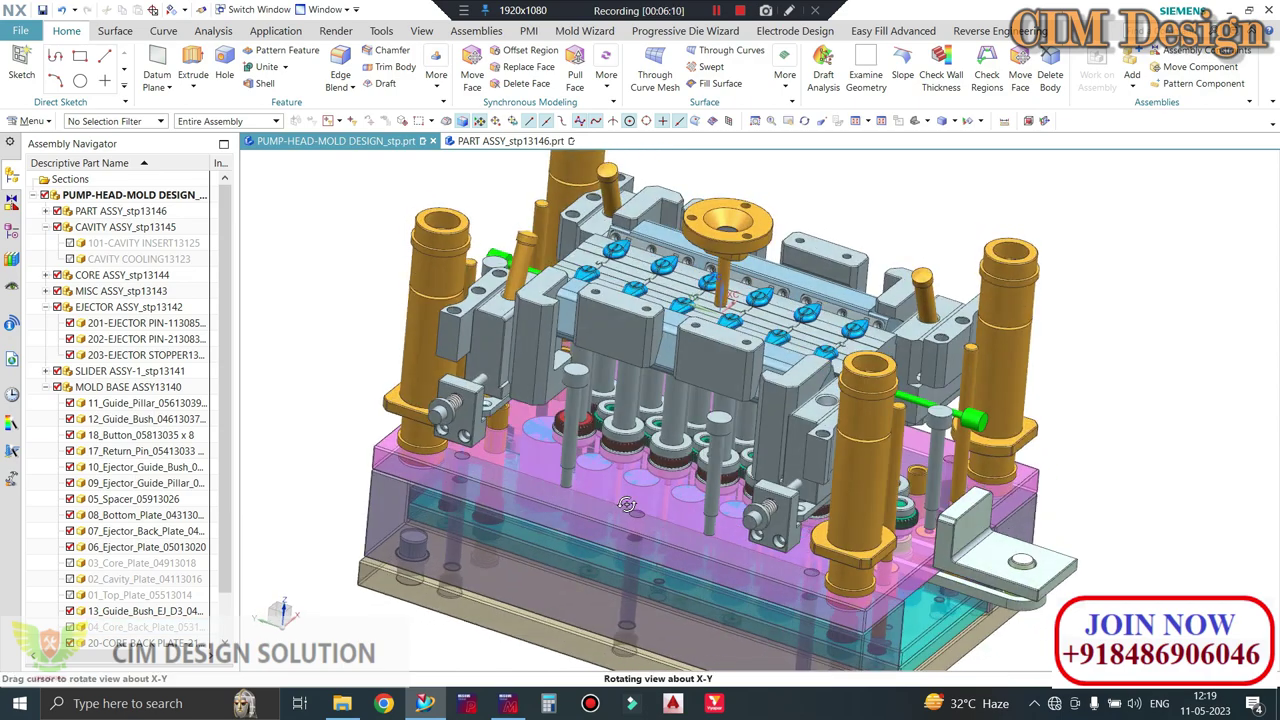
scroll(636, 470, "up", 5)
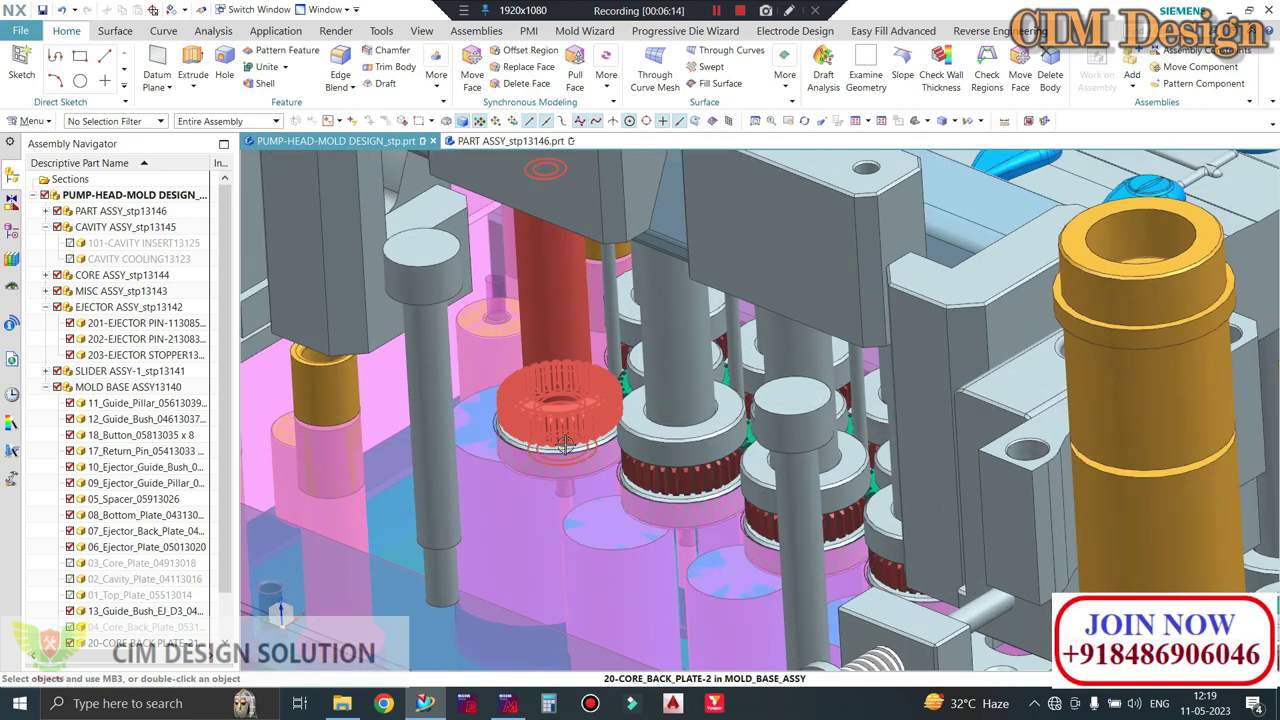
scroll(570, 429, "up", 2)
middle_click_drag(517, 313, 592, 297)
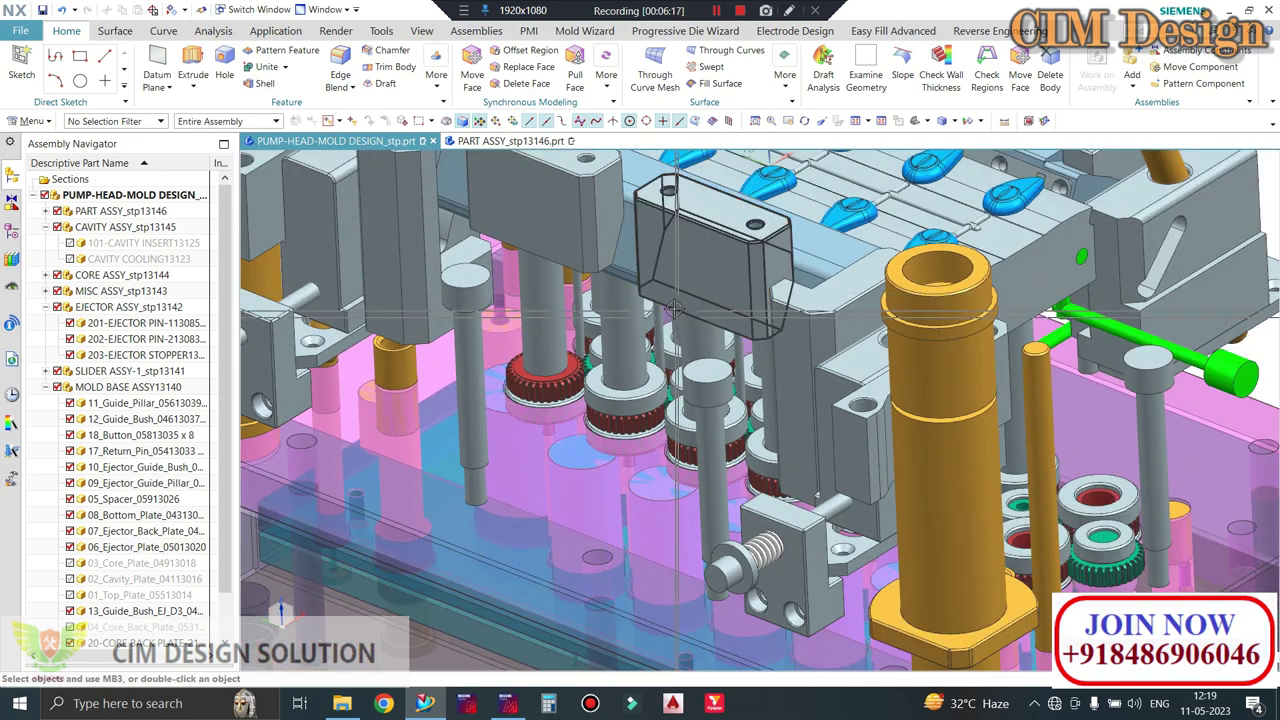
- Orbit and zoom around the assembly to inspect the core pins, gears and ejector parts
scroll(702, 424, "down", 1)
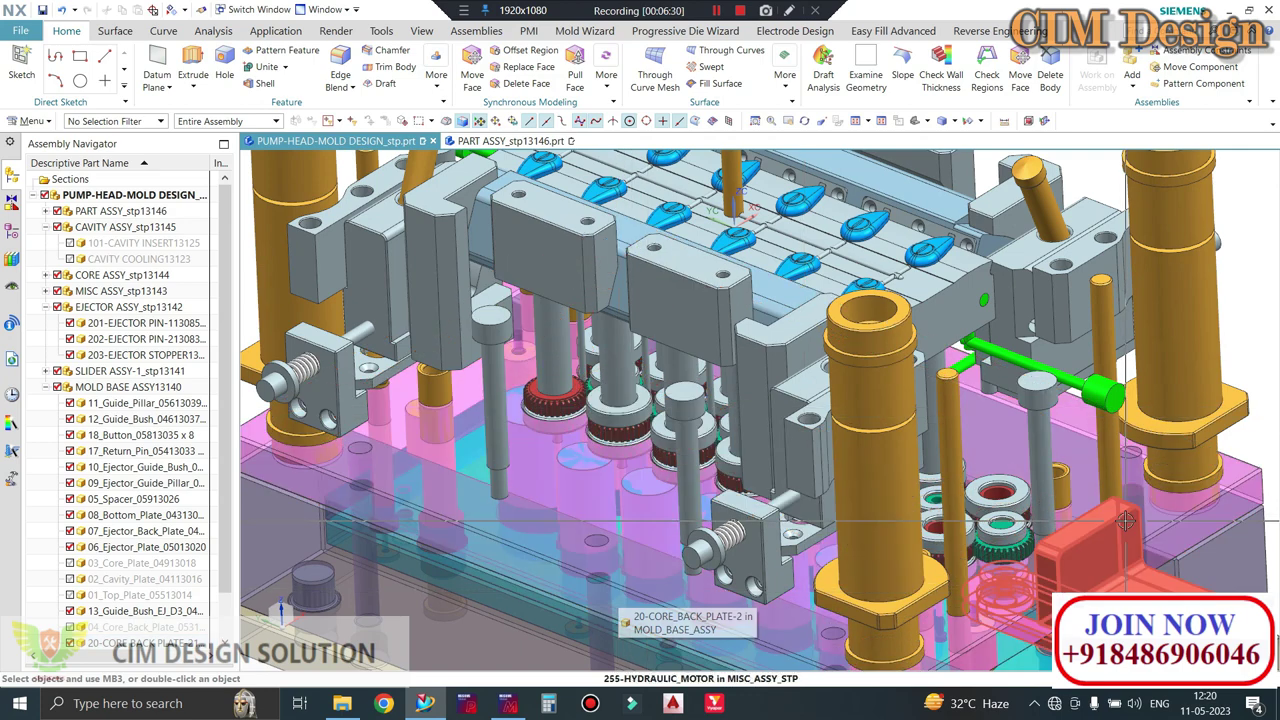
middle_click_drag(1000, 400, 952, 428)
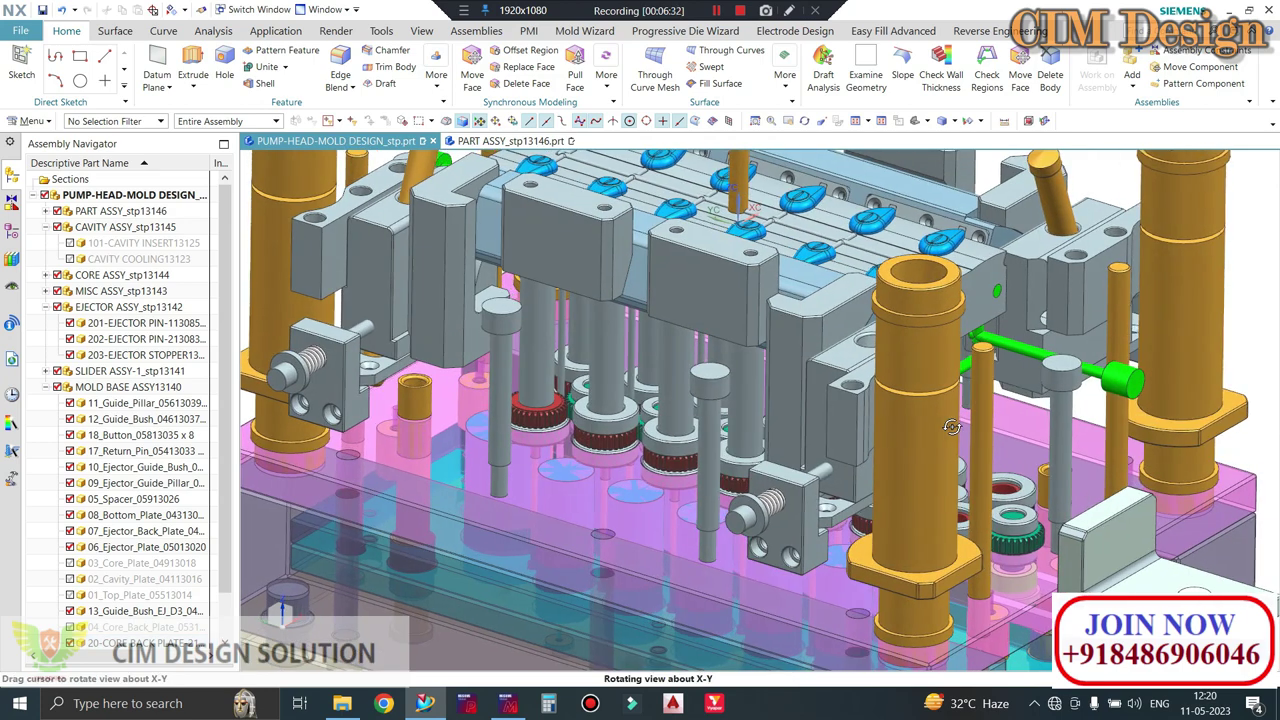
scroll(721, 421, "up", 3)
middle_click_drag(715, 418, 712, 415)
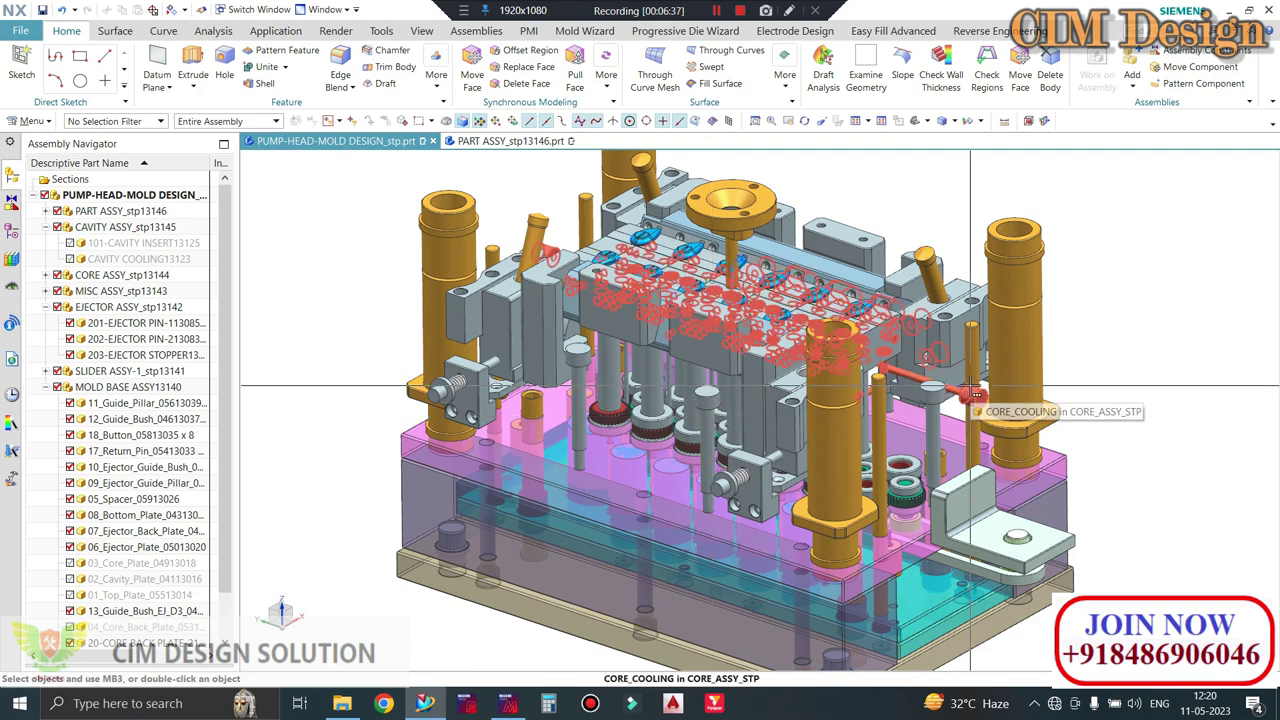
scroll(682, 424, "down", 2)
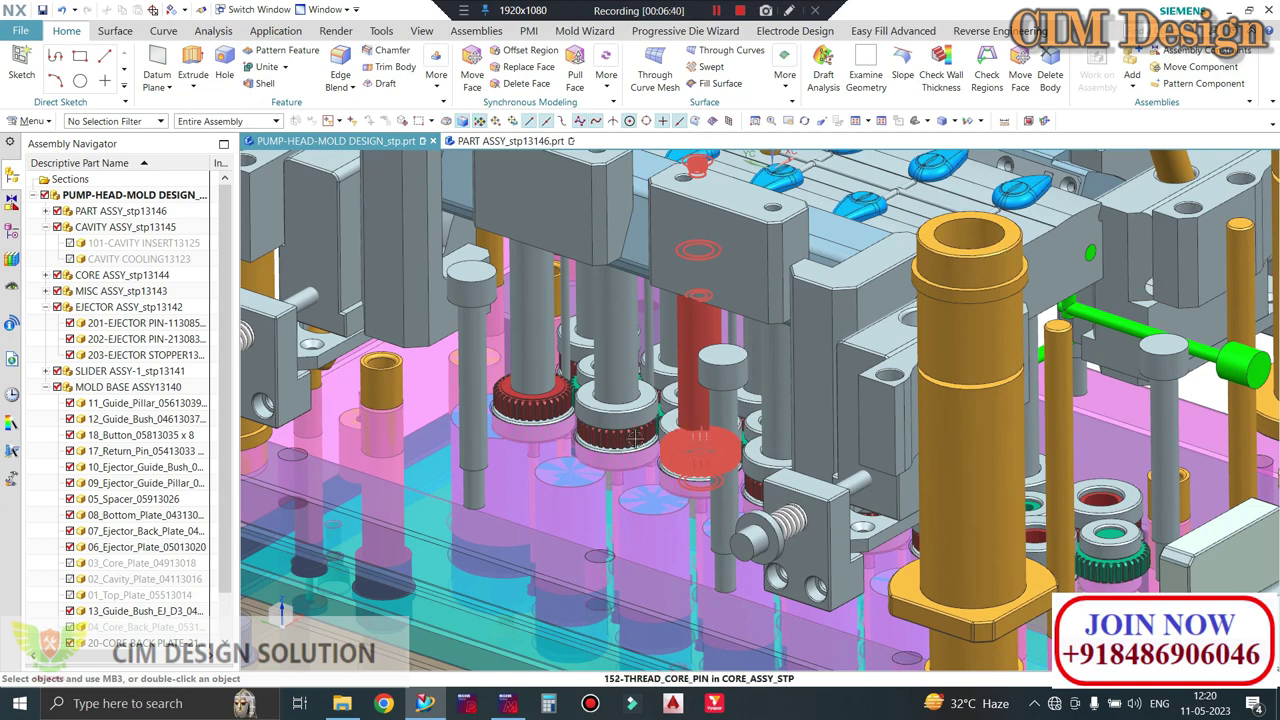
scroll(680, 424, "down", 2)
scroll(727, 398, "down", 2)
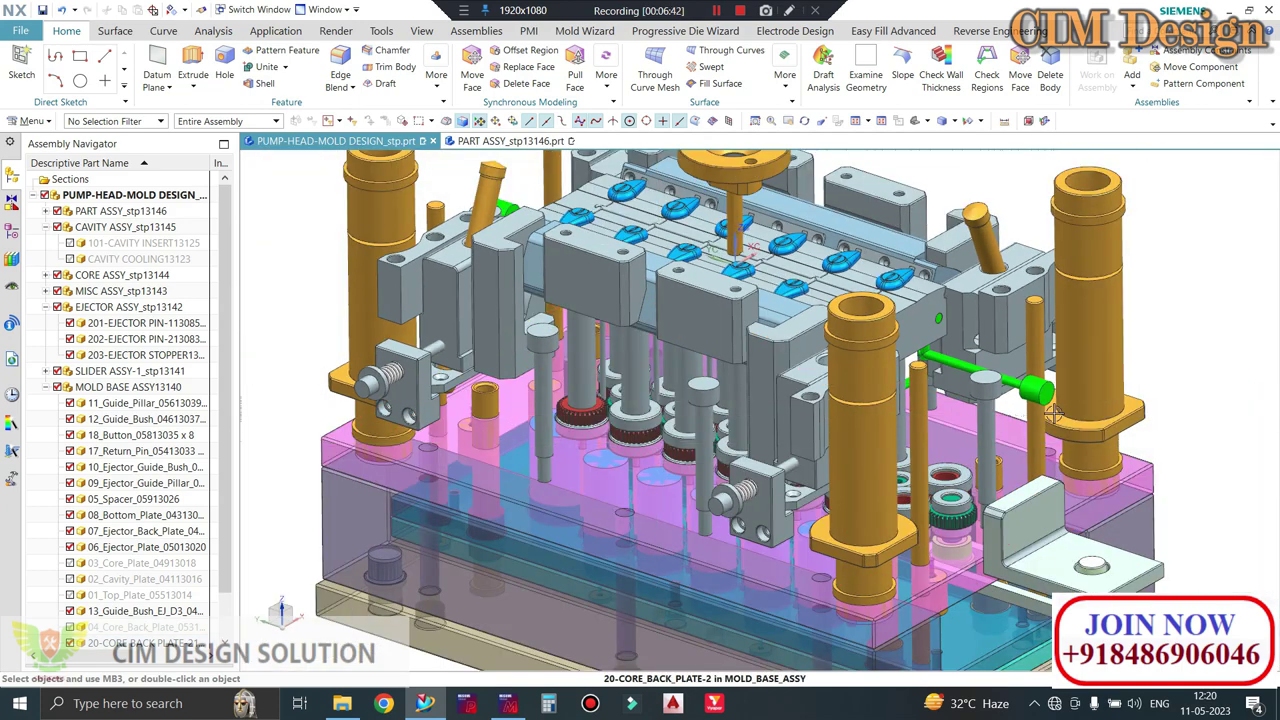
scroll(602, 410, "up", 2)
scroll(602, 410, "up", 2)
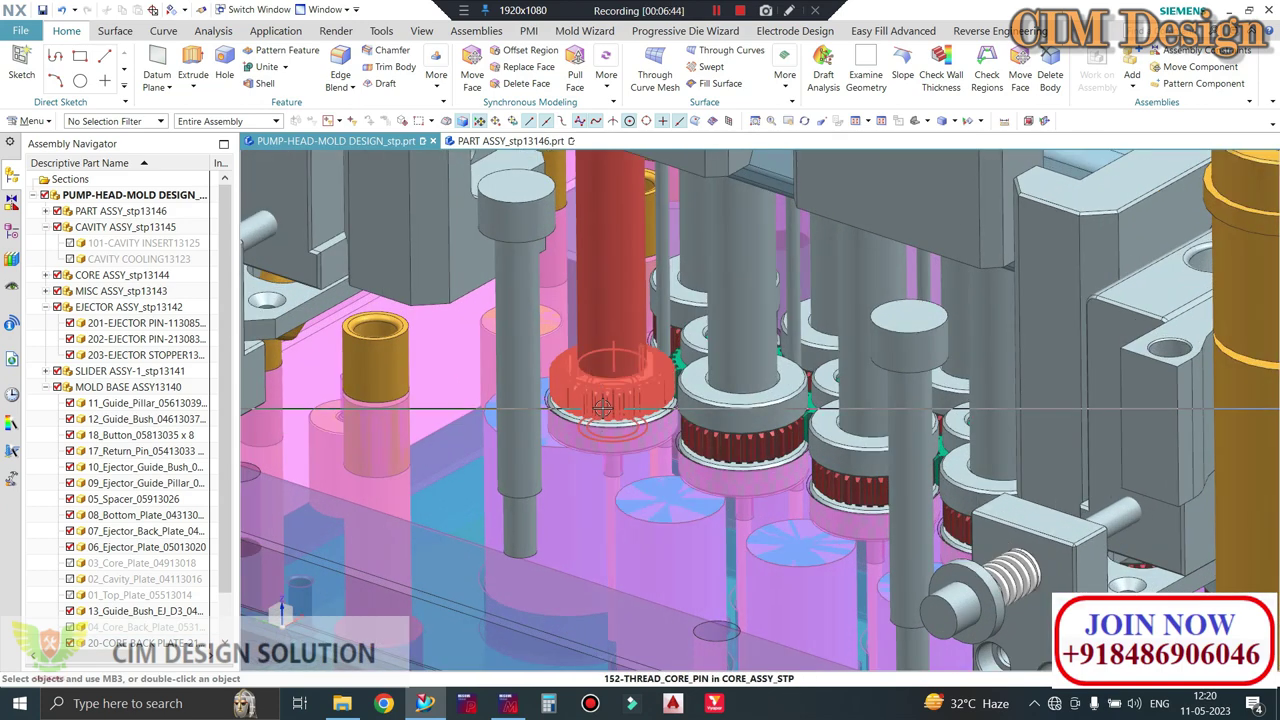
scroll(612, 424, "down", 2)
scroll(626, 440, "down", 2)
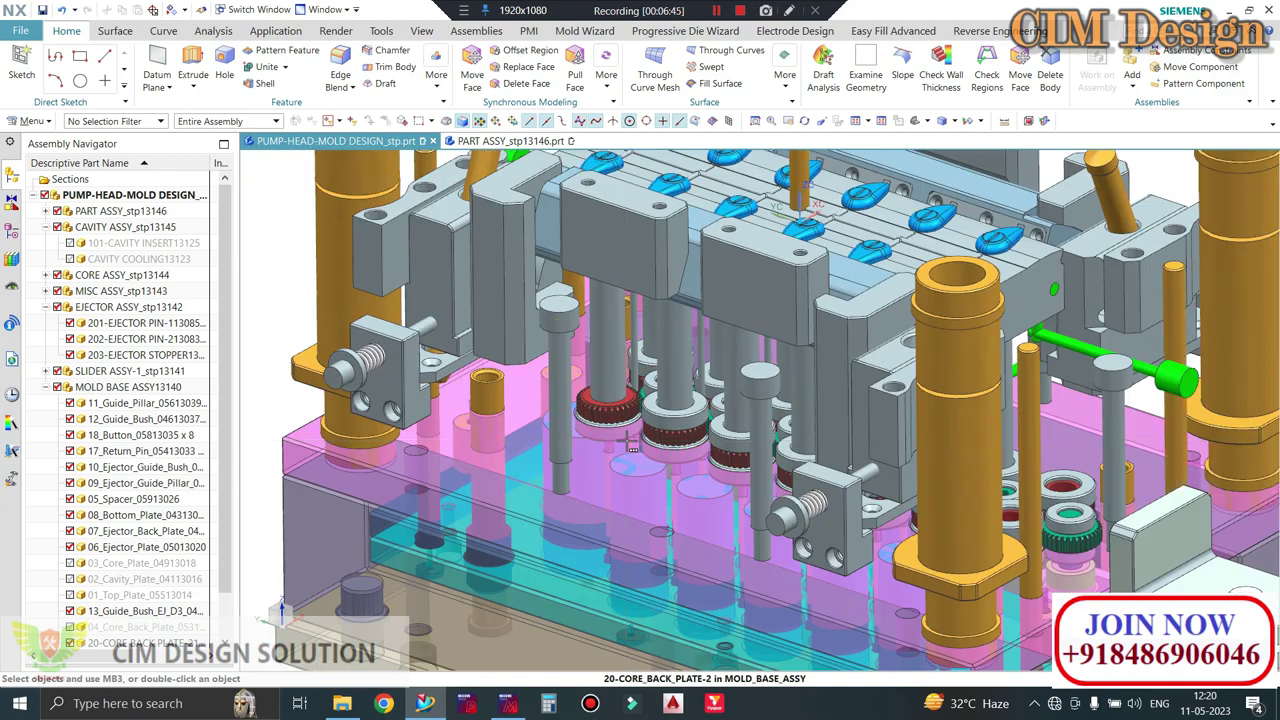
scroll(626, 440, "down", 2)
scroll(686, 424, "down", 1)
scroll(686, 424, "up", 1)
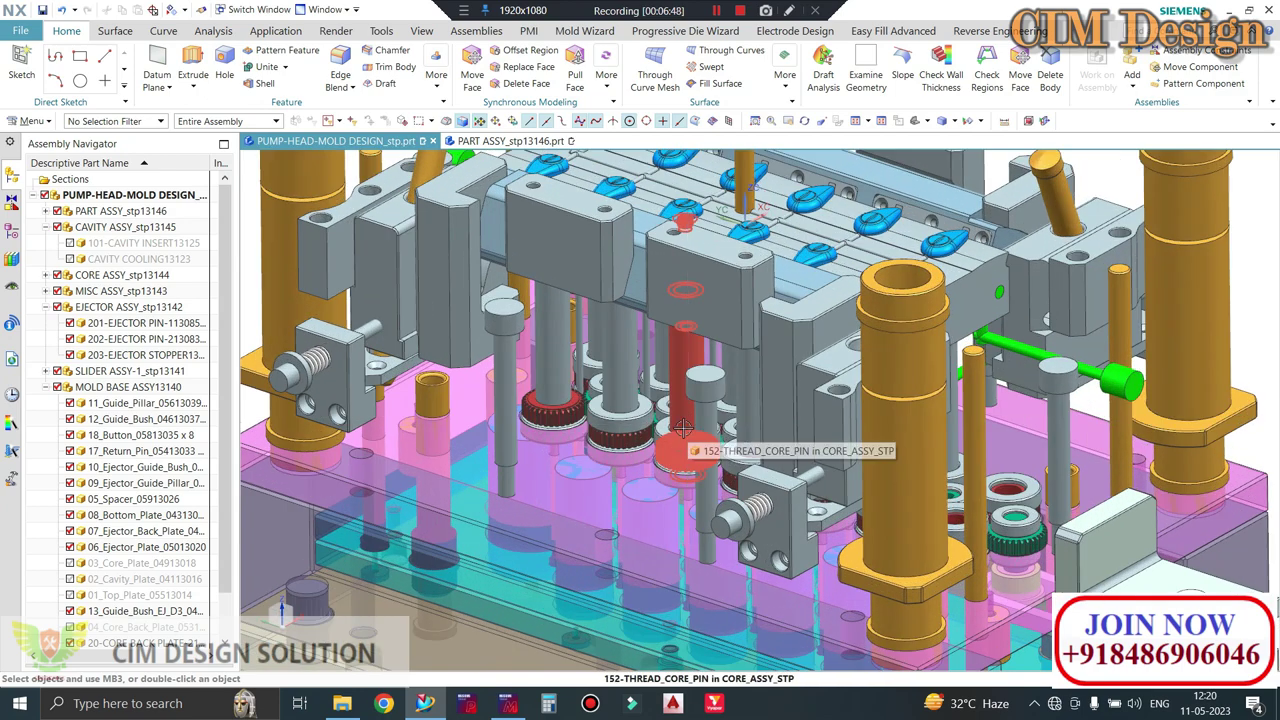
scroll(638, 430, "up", 1)
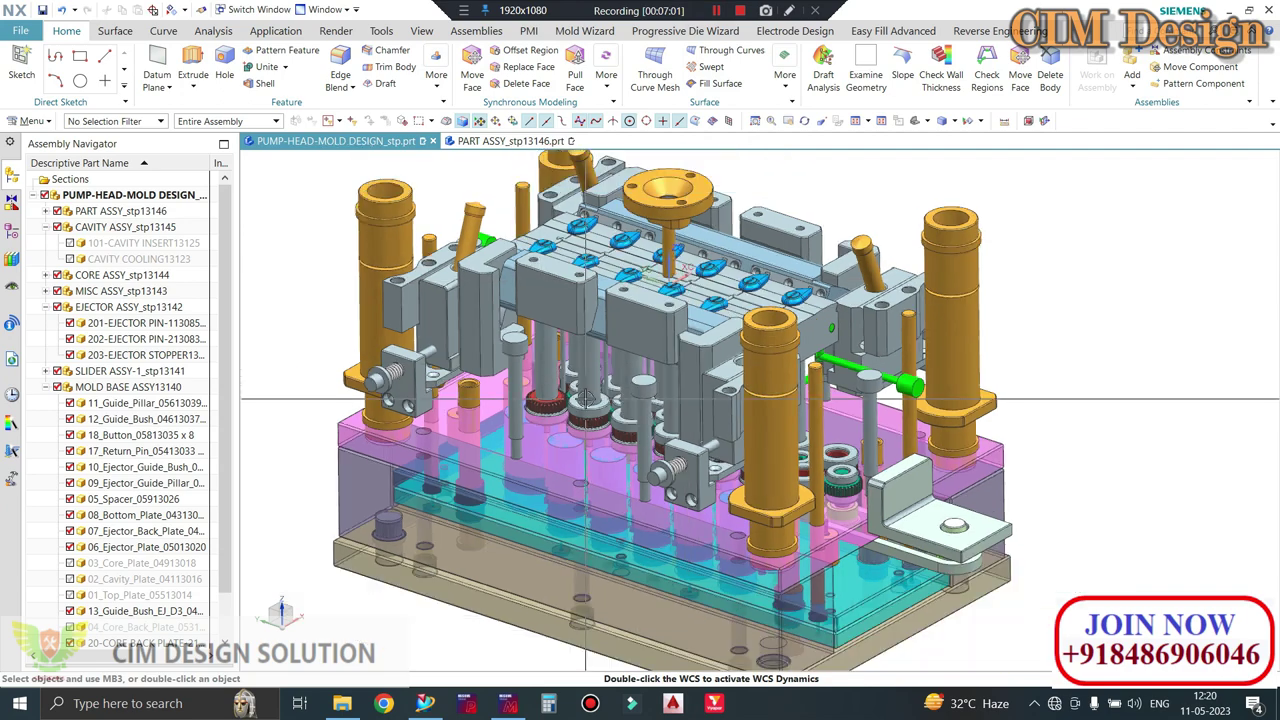
scroll(515, 430, "down", 2)
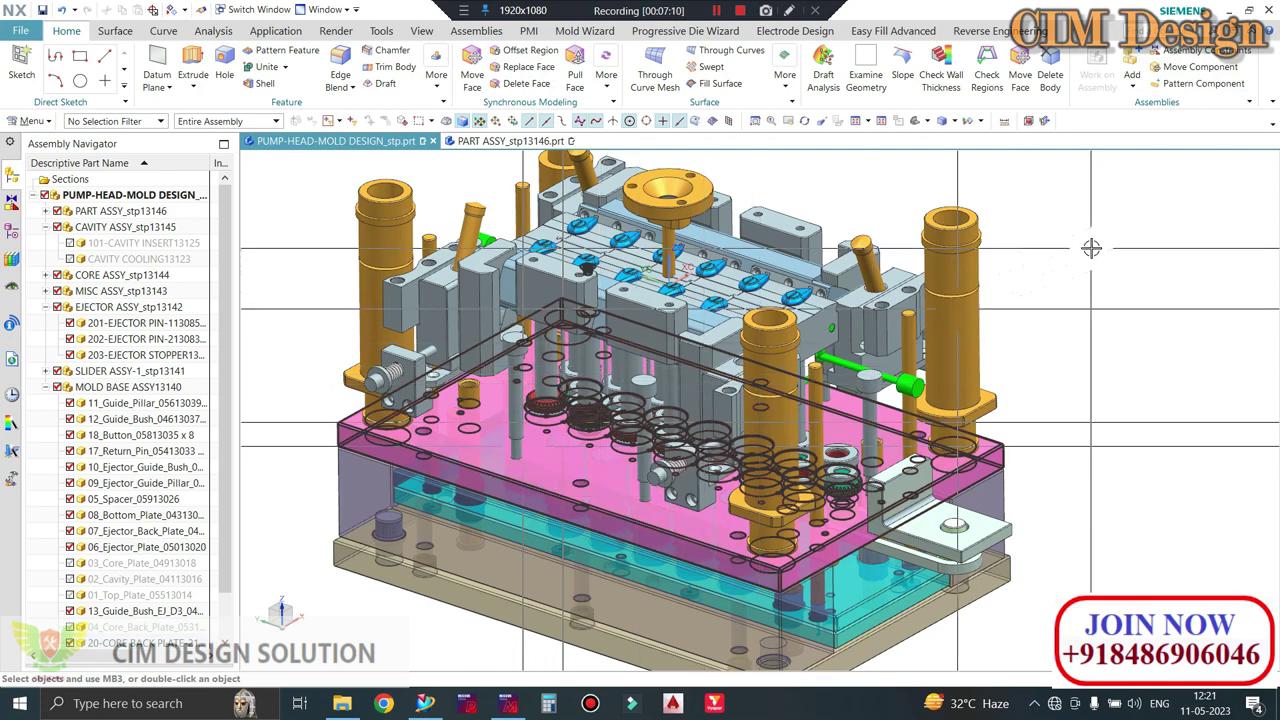
left_click(813, 181)
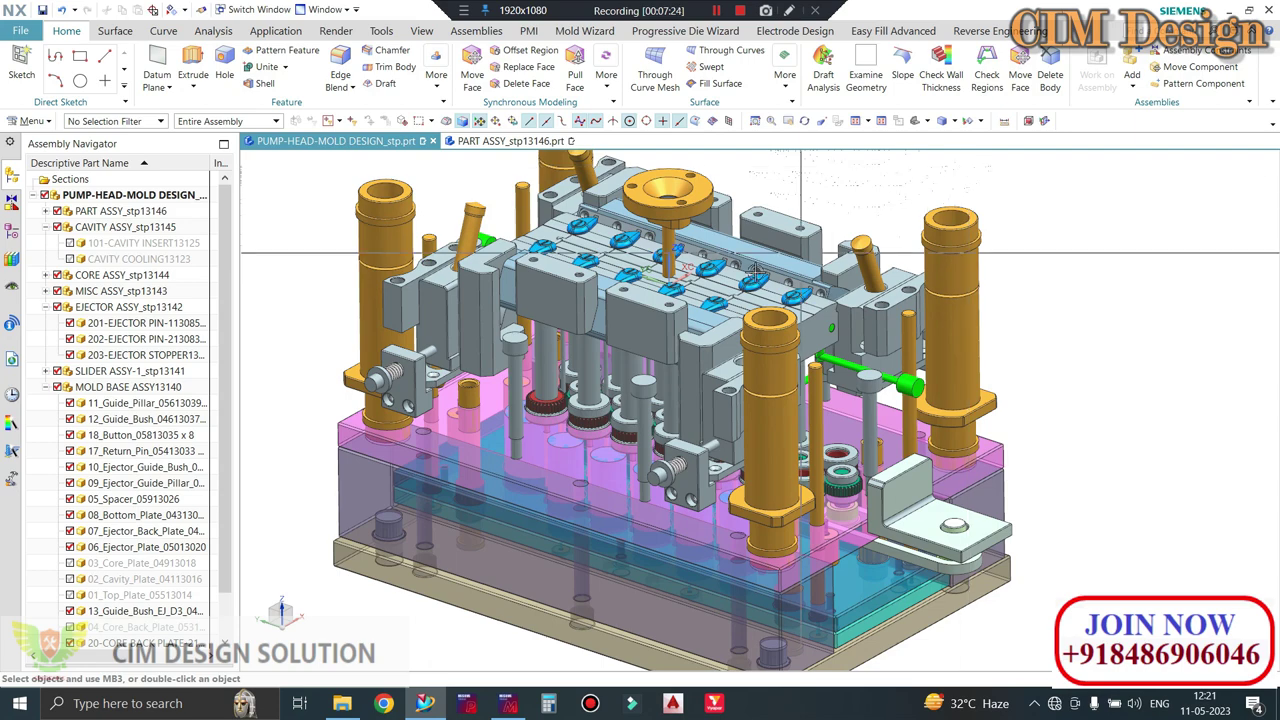
middle_click_drag(968, 166, 781, 320)
scroll(610, 312, "up", 2)
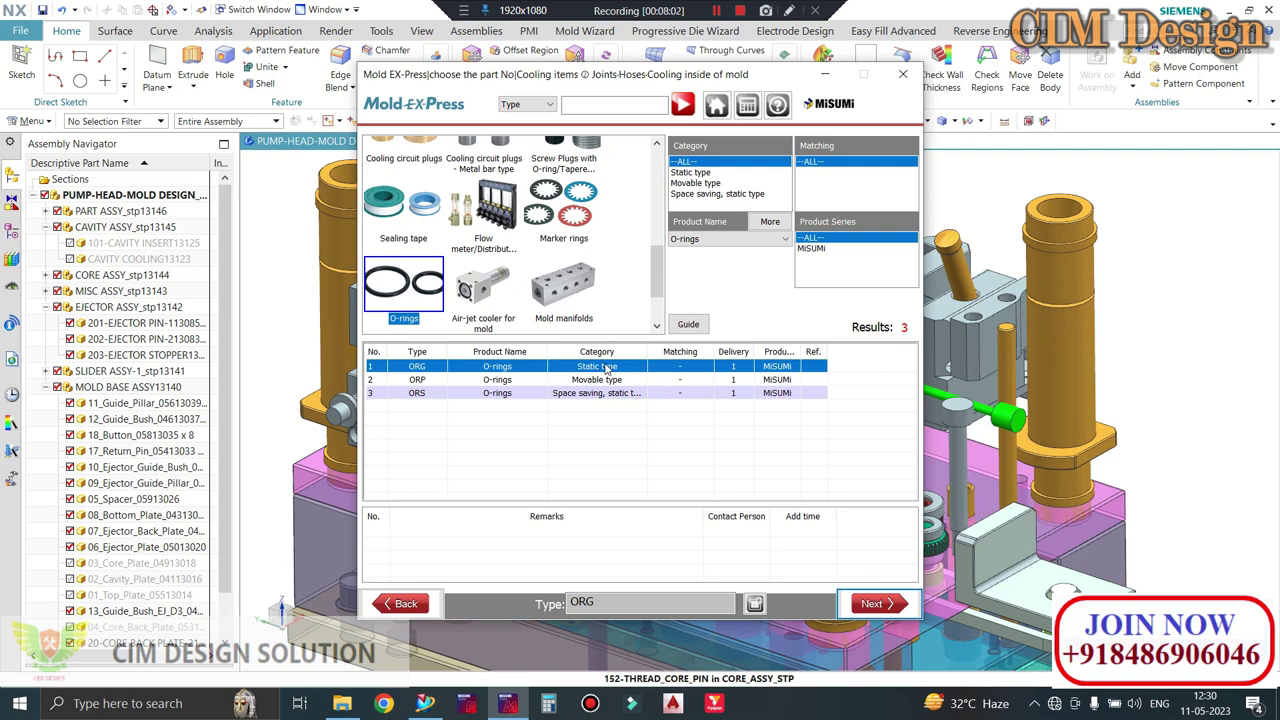
- Open the ORG static O-ring configuration page with size G25, part number ORG25
left_click(871, 605)
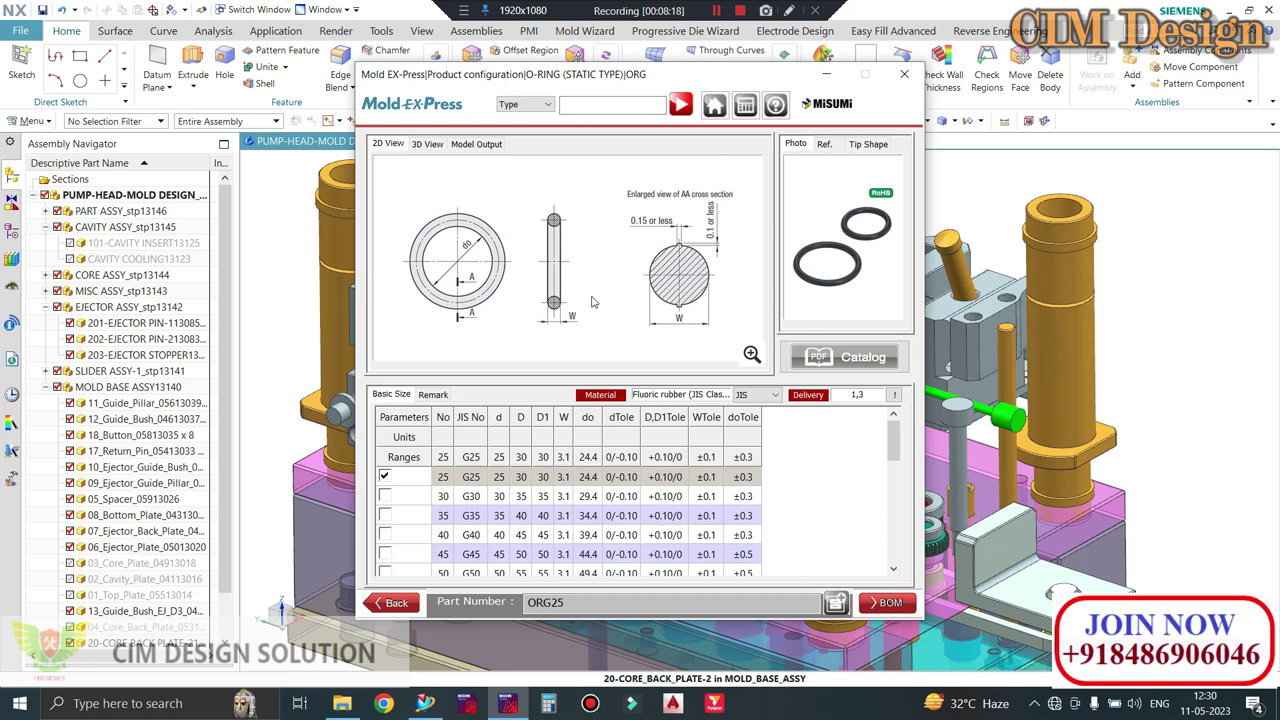
left_click(463, 10)
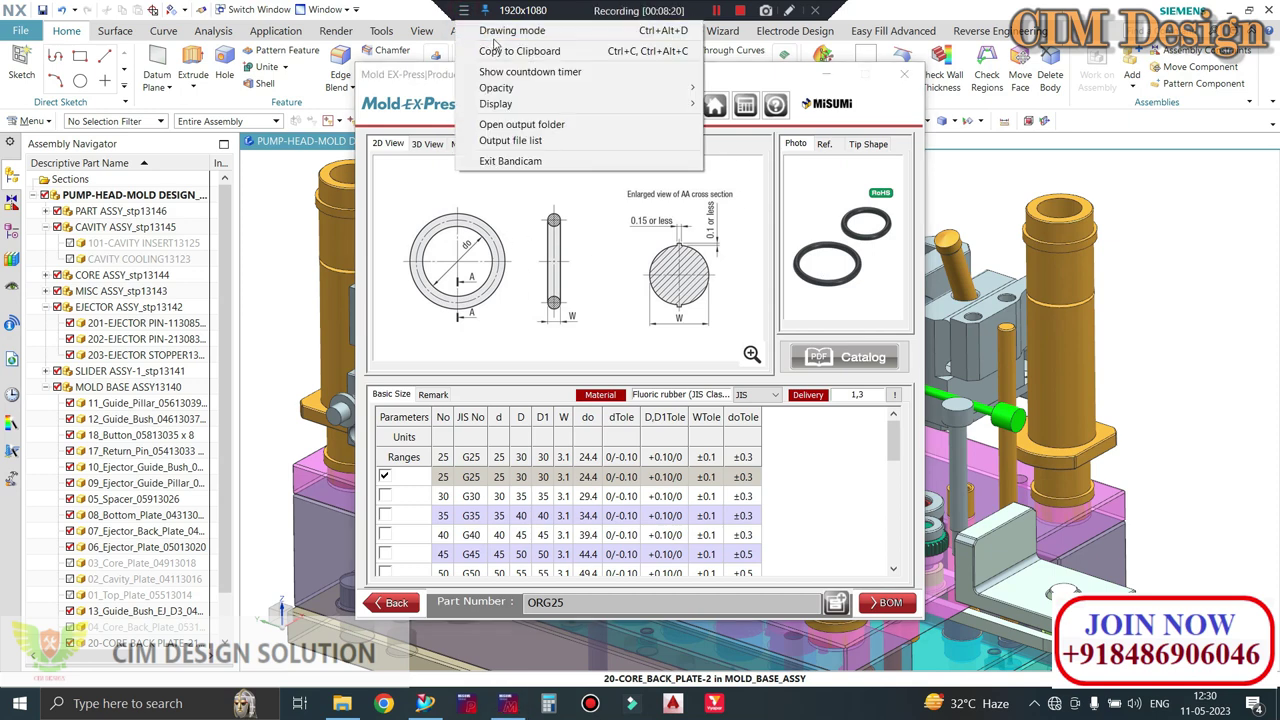
left_click(500, 33)
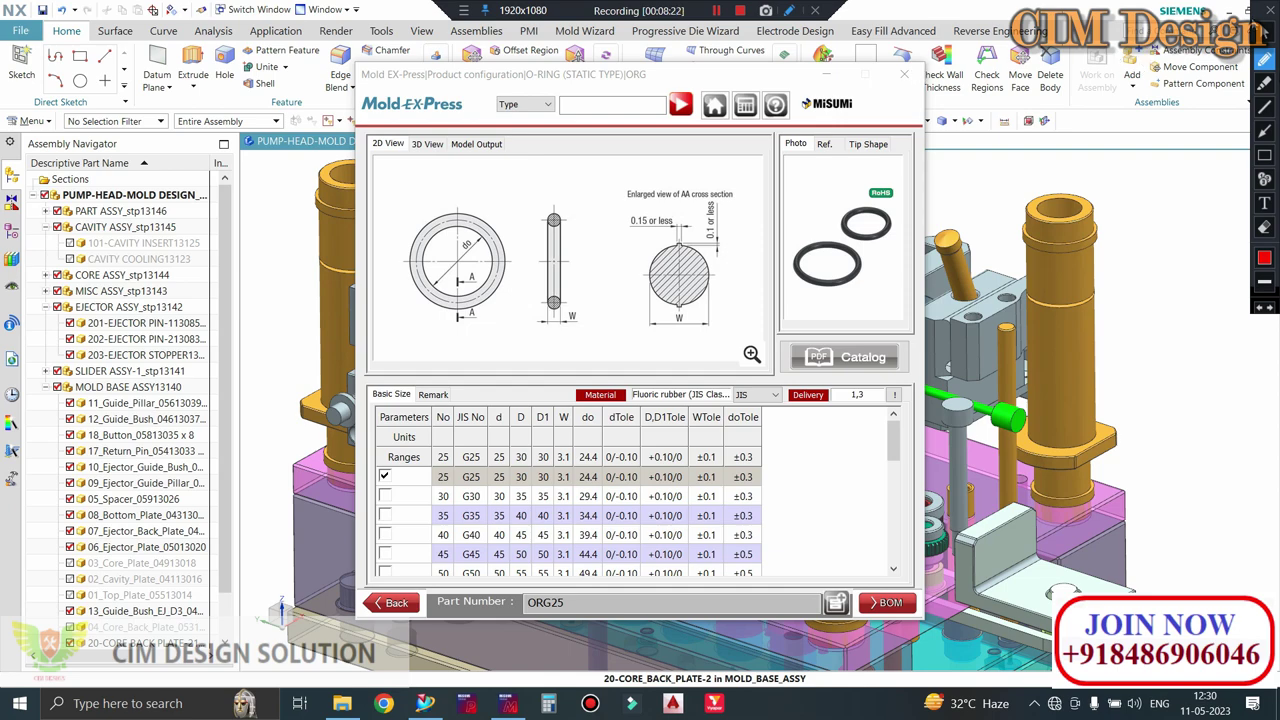
- Move the catalogue aside, unhide all mold parts in NX, and hide the yellow top plate
left_click_drag(572, 77, 247, 88)
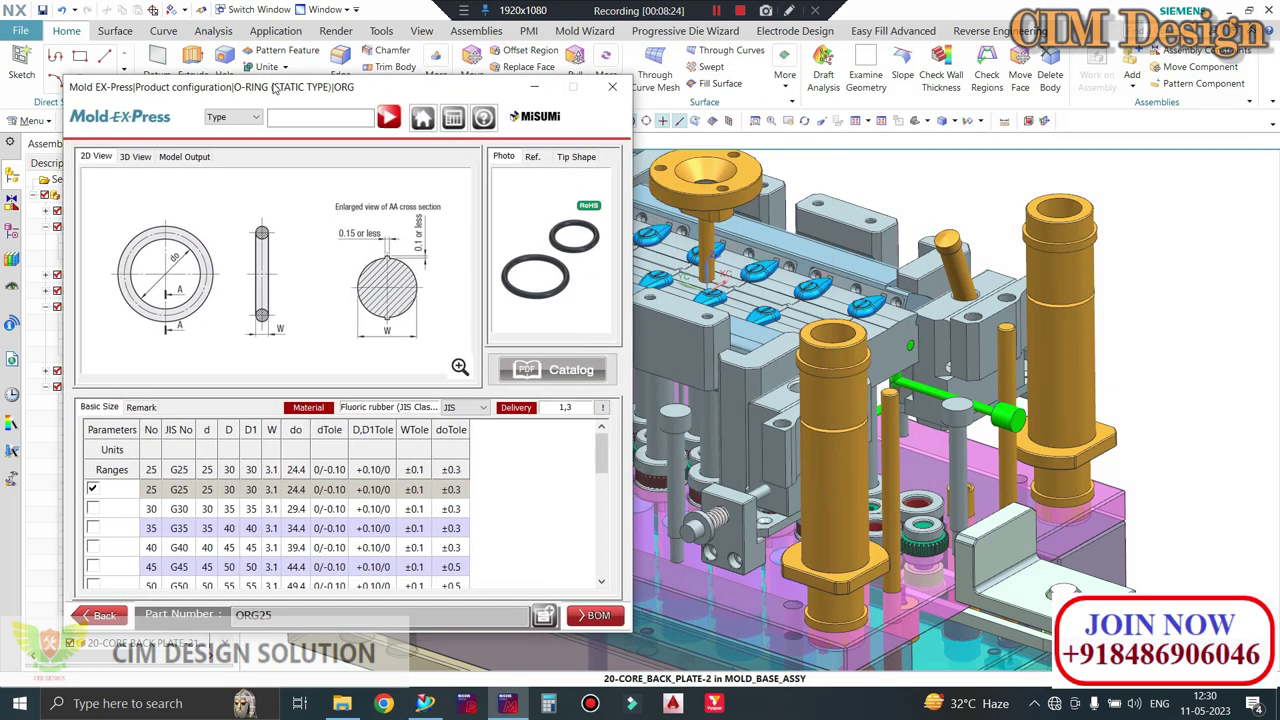
left_click(11, 172)
left_click(896, 333)
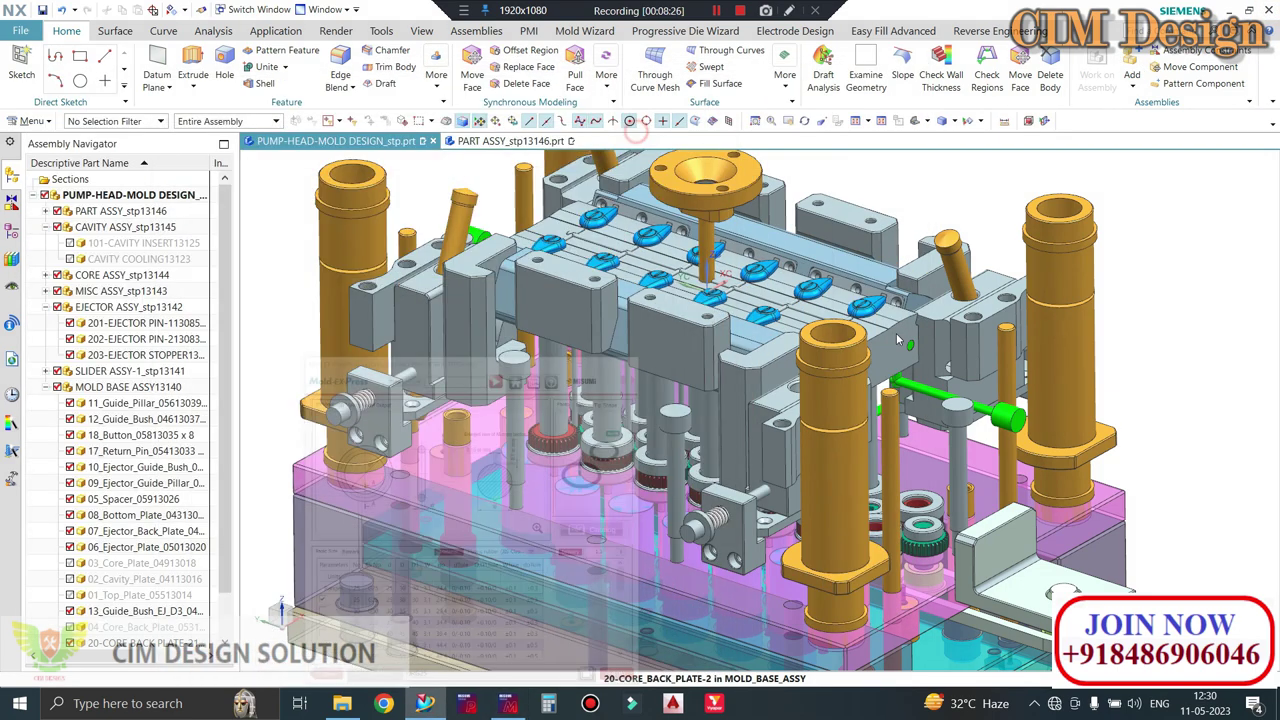
key("ctrl+shift+u")
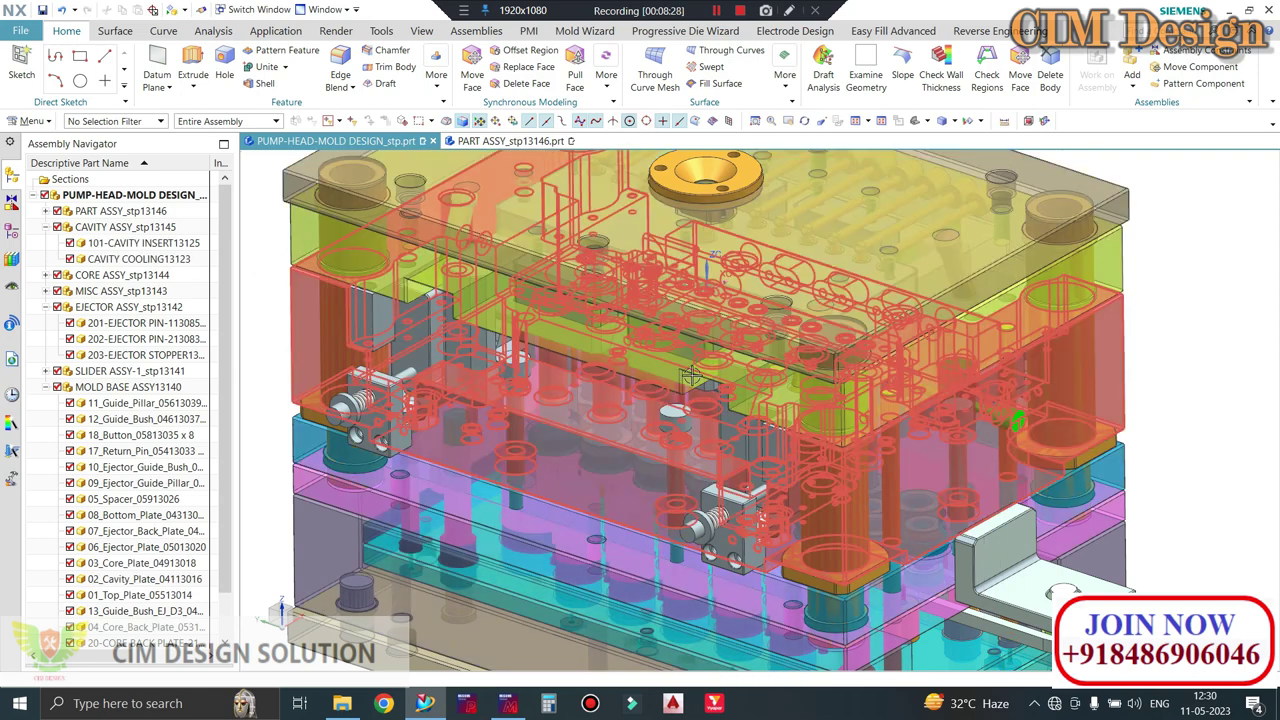
scroll(676, 316, "down", 5)
key("ctrl+shift+i")
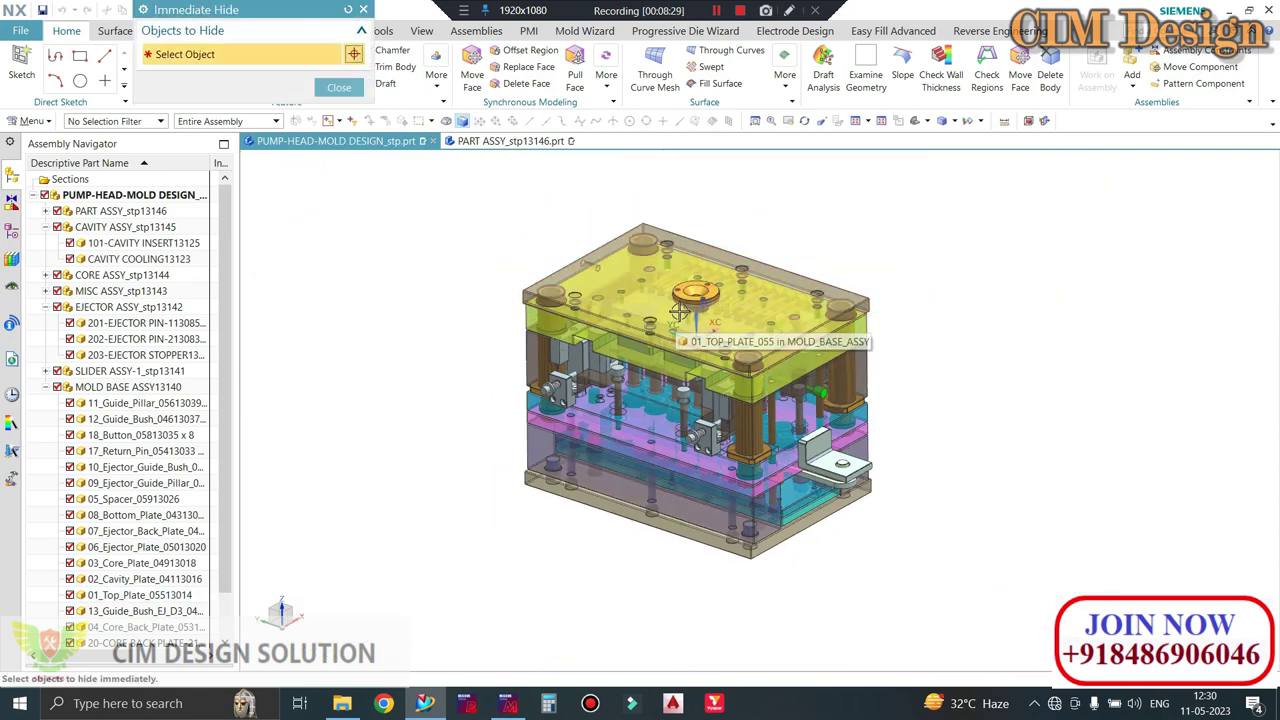
scroll(678, 305, "up", 2)
scroll(674, 290, "up", 2)
left_click(670, 270)
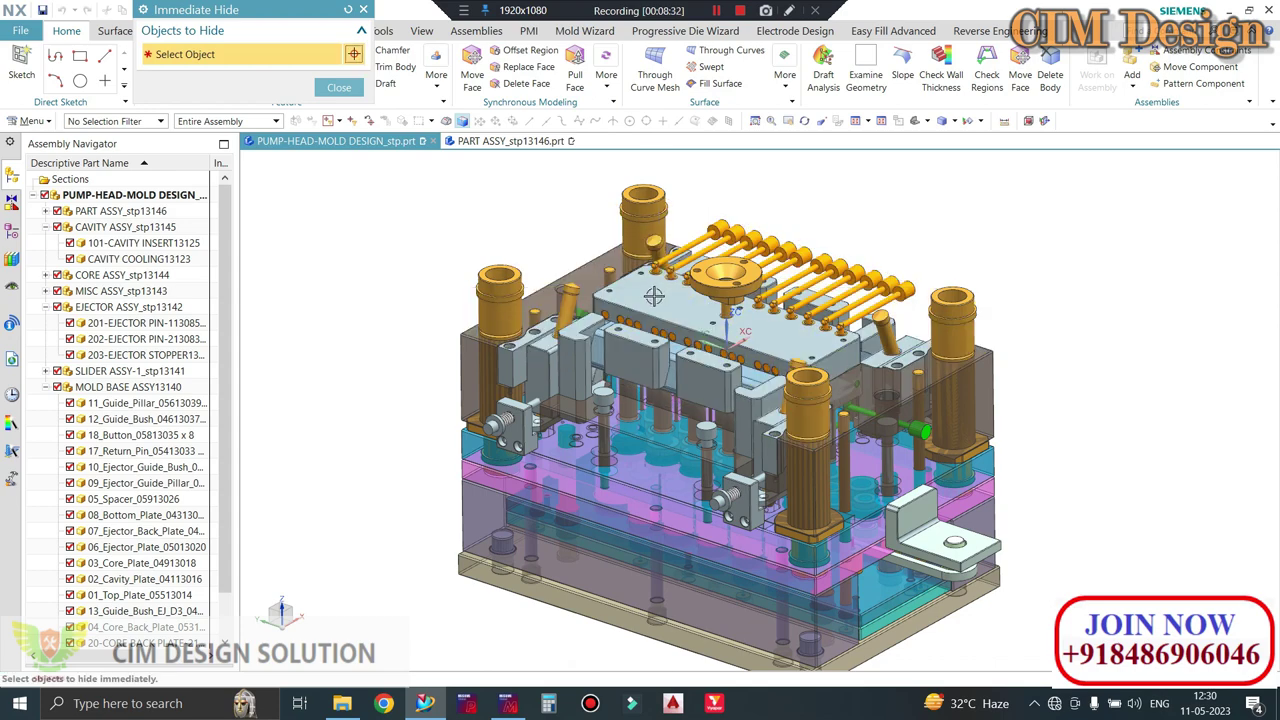
scroll(670, 267, "up", 2)
scroll(670, 267, "up", 2)
scroll(668, 275, "up", 2)
scroll(660, 290, "up", 2)
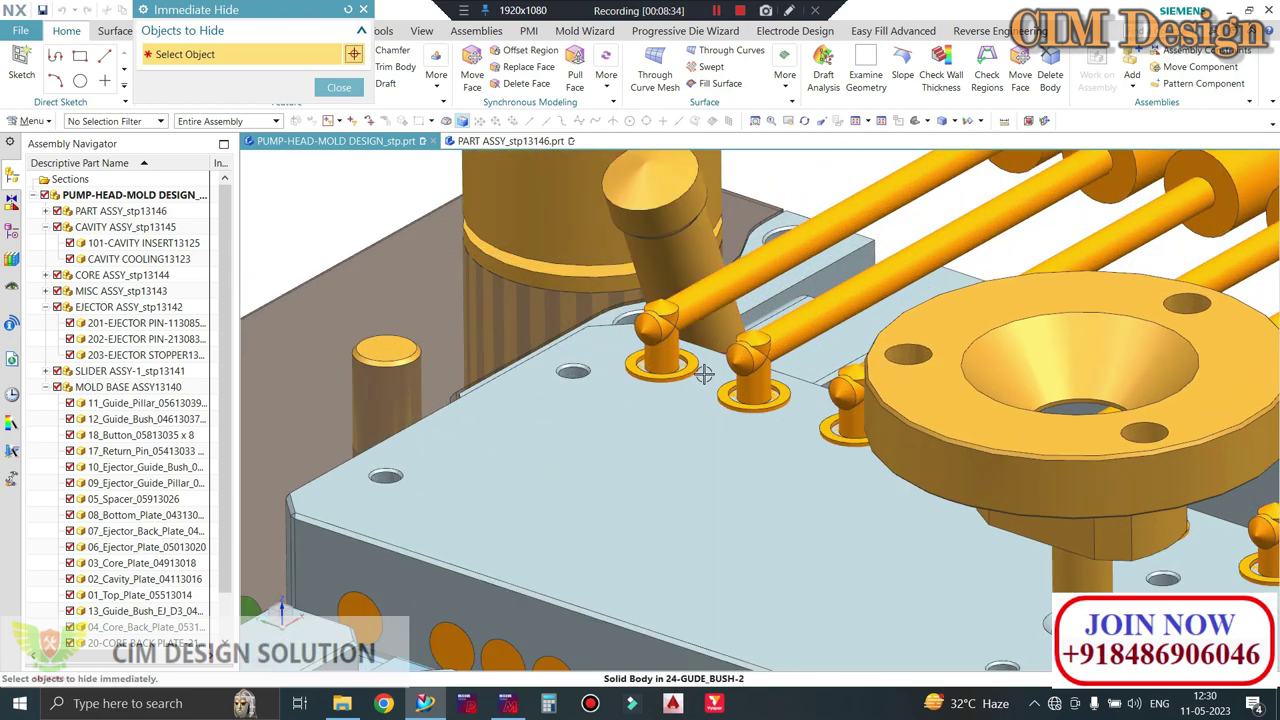
left_click(339, 87)
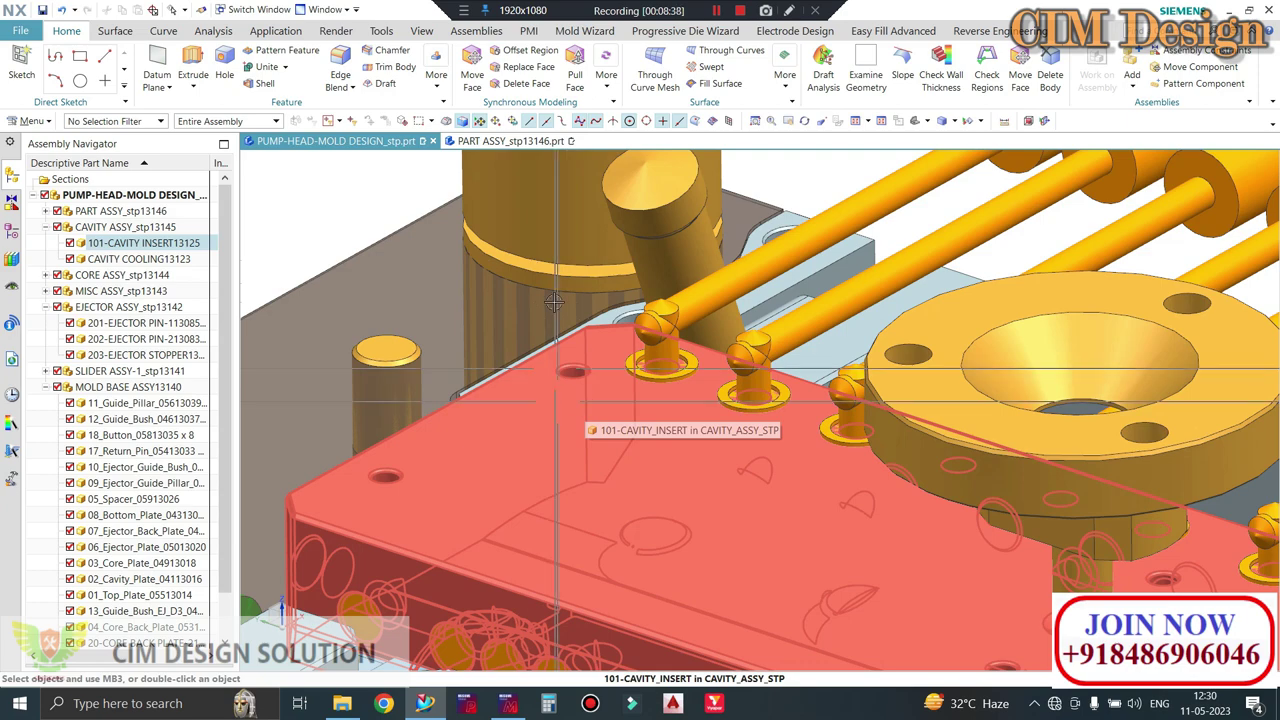
- Hide the cavity insert and angle pin, then return to the O-ring configuration window
left_click(587, 405)
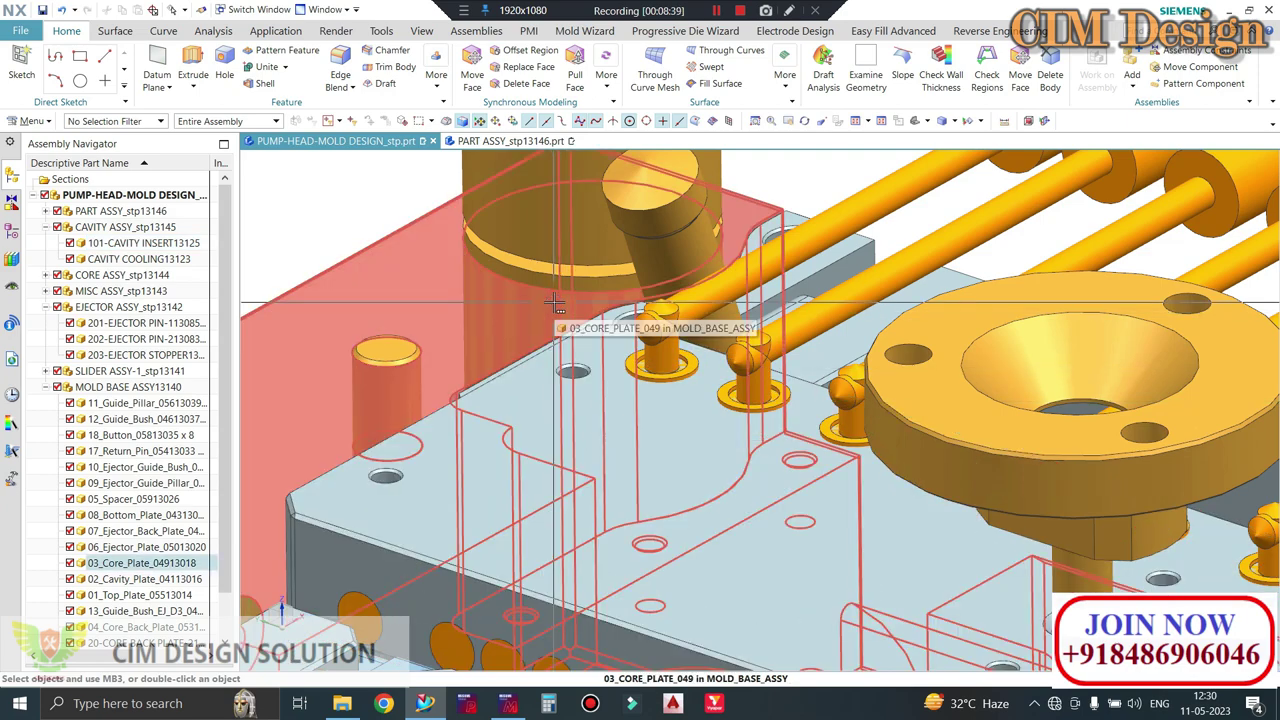
key("ctrl+z")
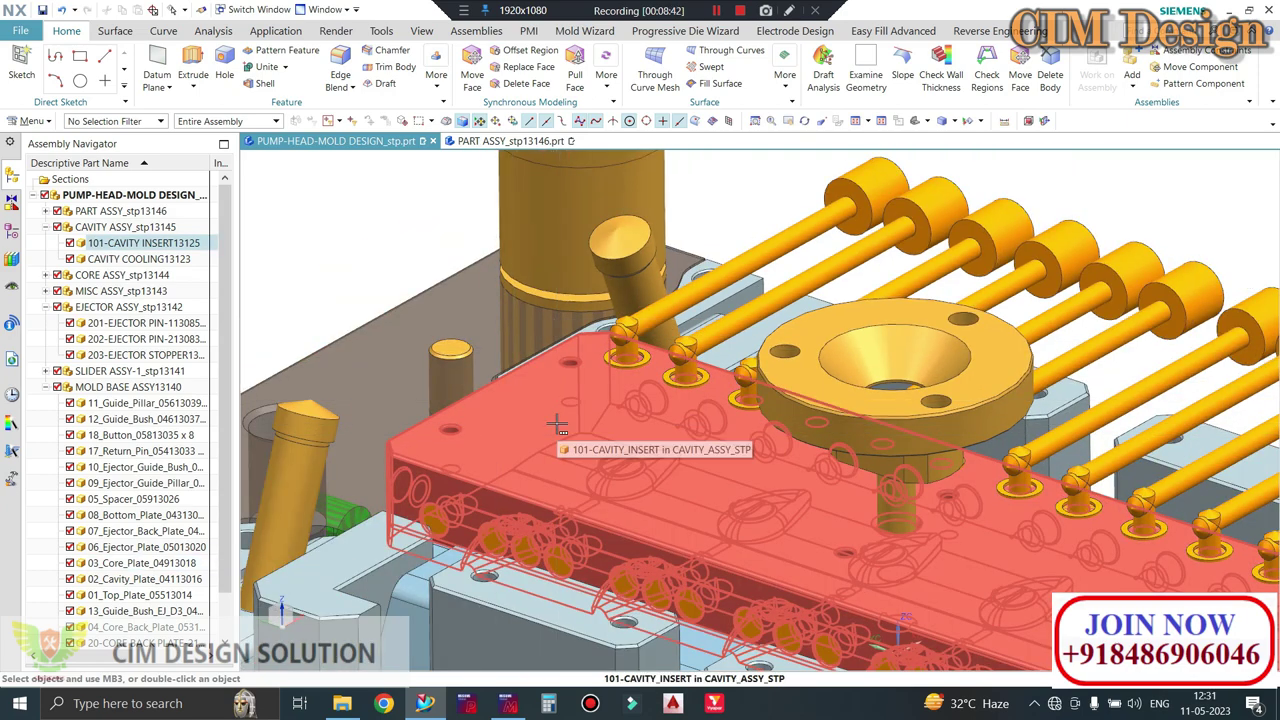
left_click(574, 412)
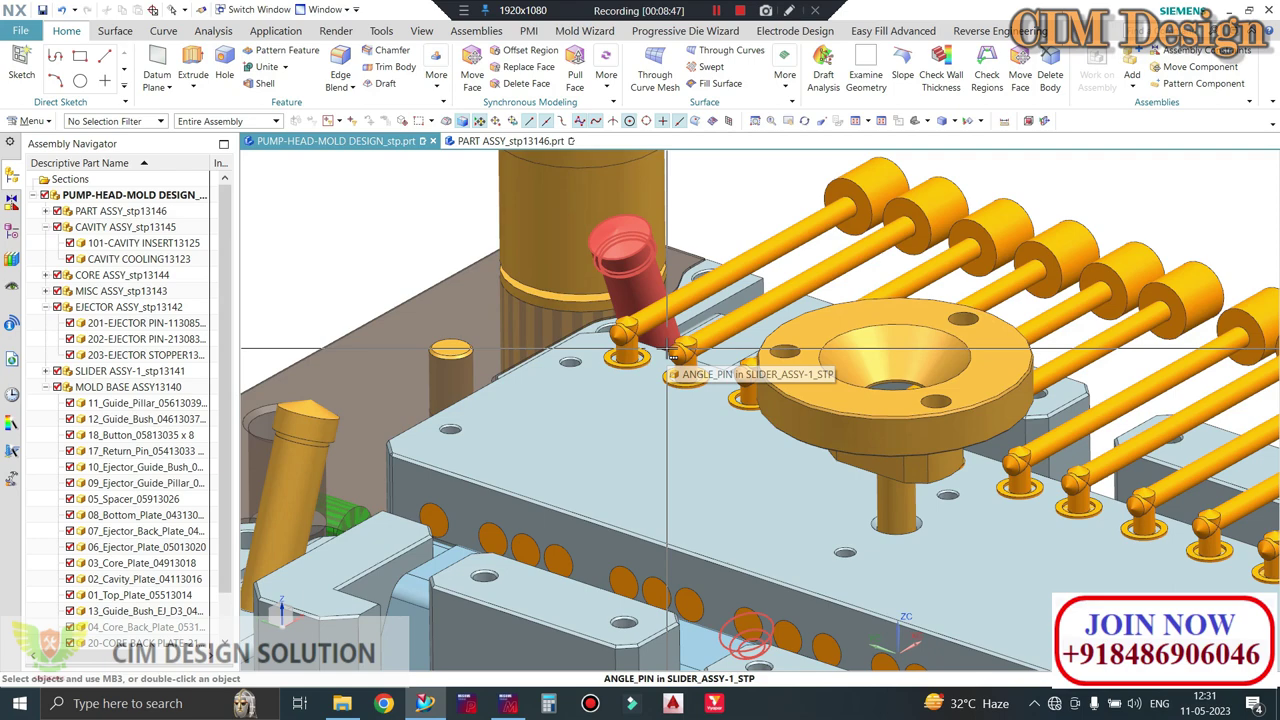
left_click(672, 355)
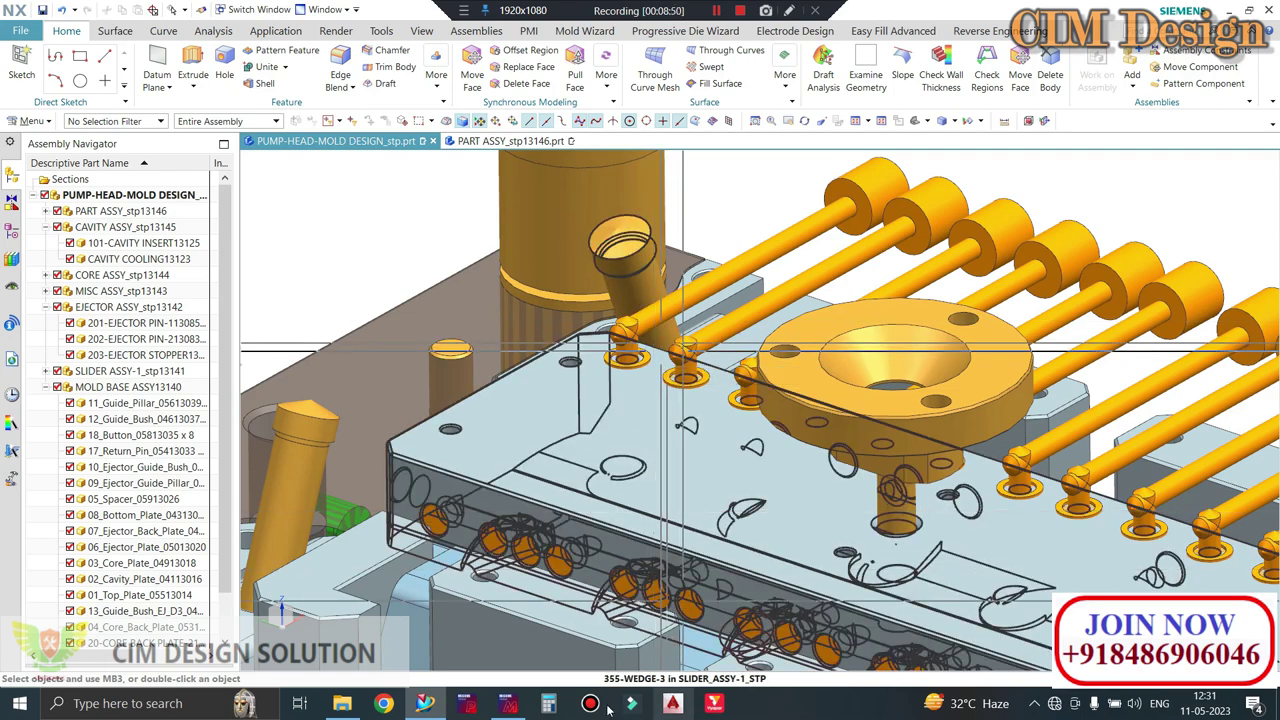
left_click(510, 703)
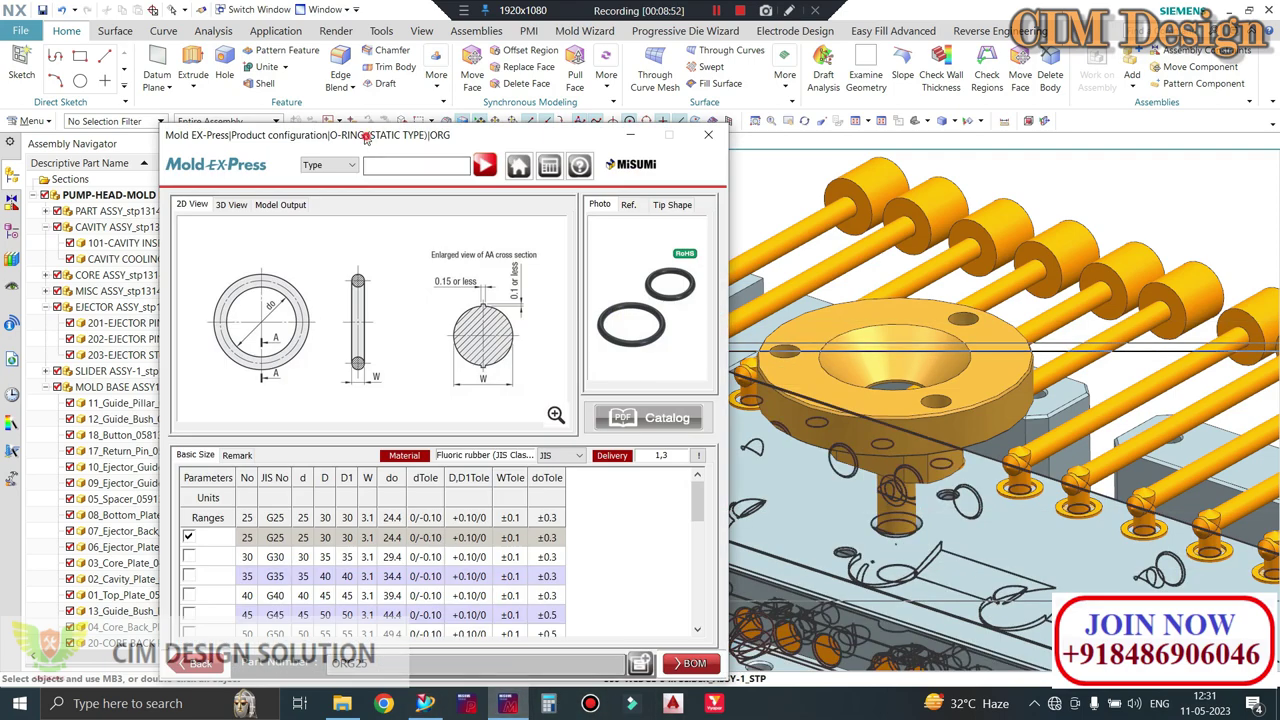
- Enable on-screen drawing, underline the 0.15 chamfer note, and handwrite and circle tolerances 0·03 and 0·005
mouse_move(372, 149)
left_mouse_down()
mouse_move(225, 62)
mouse_move(230, 74)
left_mouse_up()
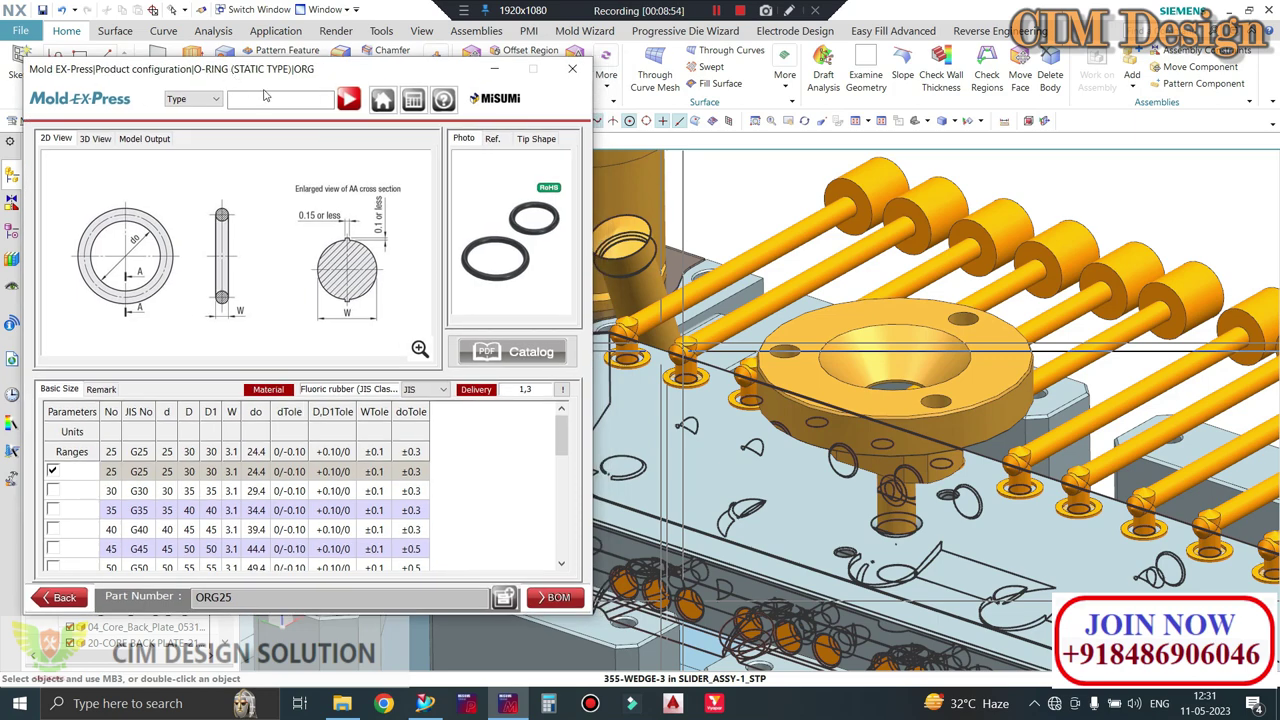
left_click(463, 10)
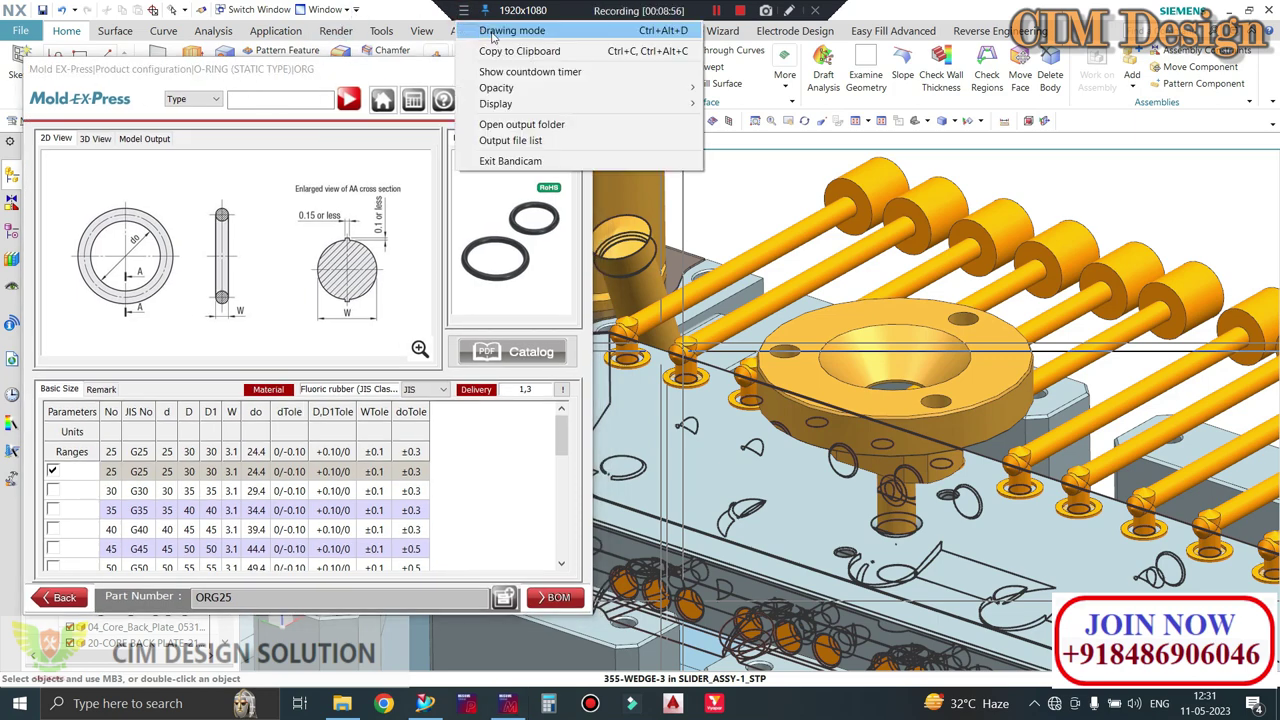
left_click(495, 24)
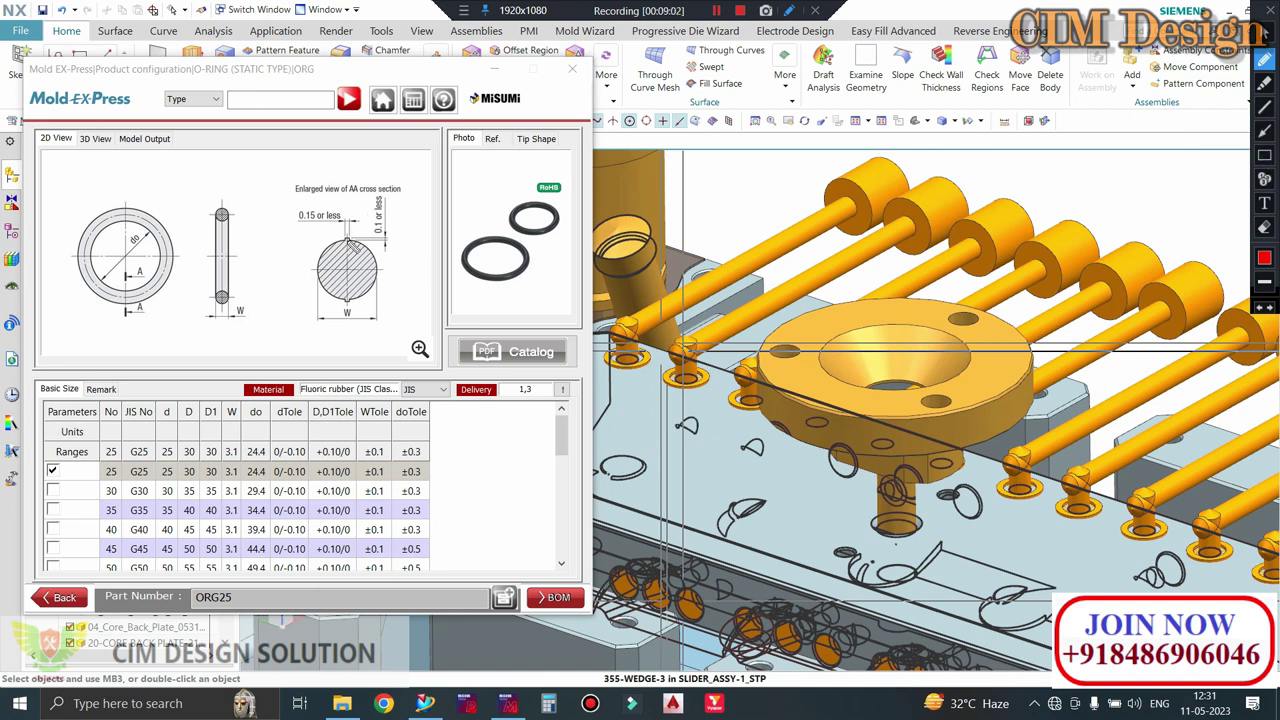
left_click_drag(340, 225, 303, 231)
left_click_drag(273, 156, 312, 160)
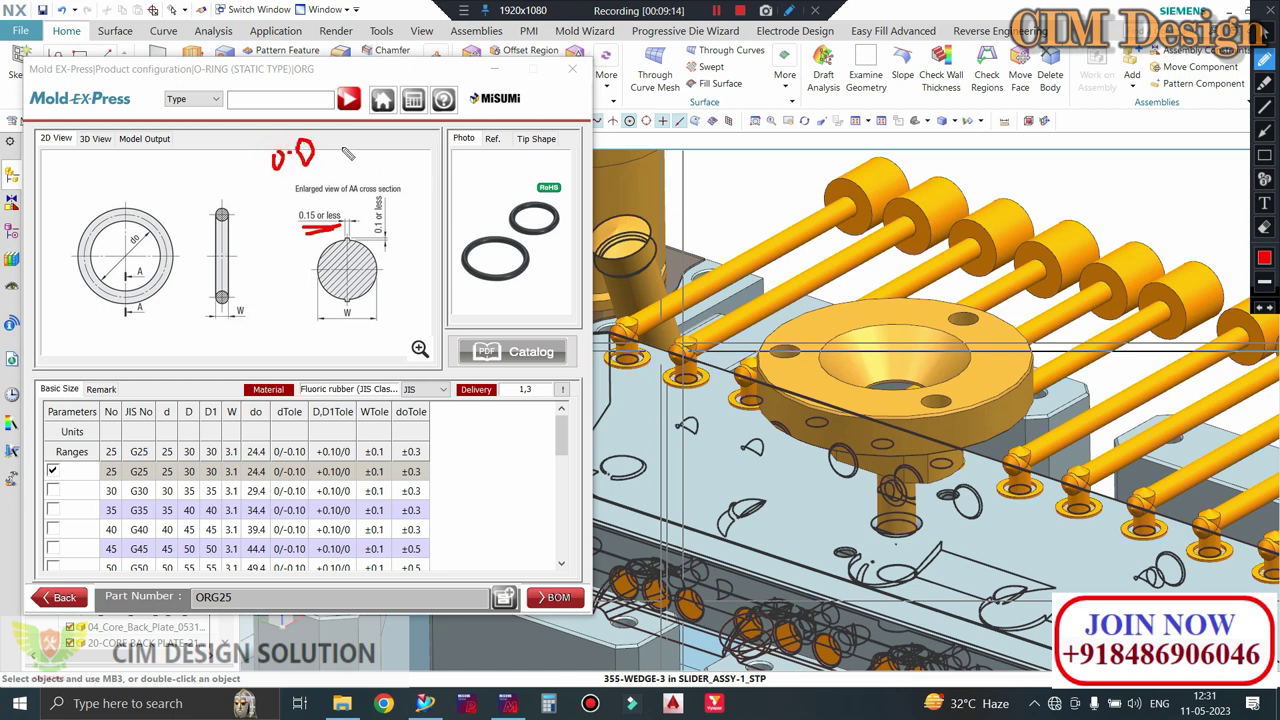
mouse_move(327, 134)
left_mouse_down()
mouse_move(338, 160)
mouse_move(385, 148)
left_mouse_up()
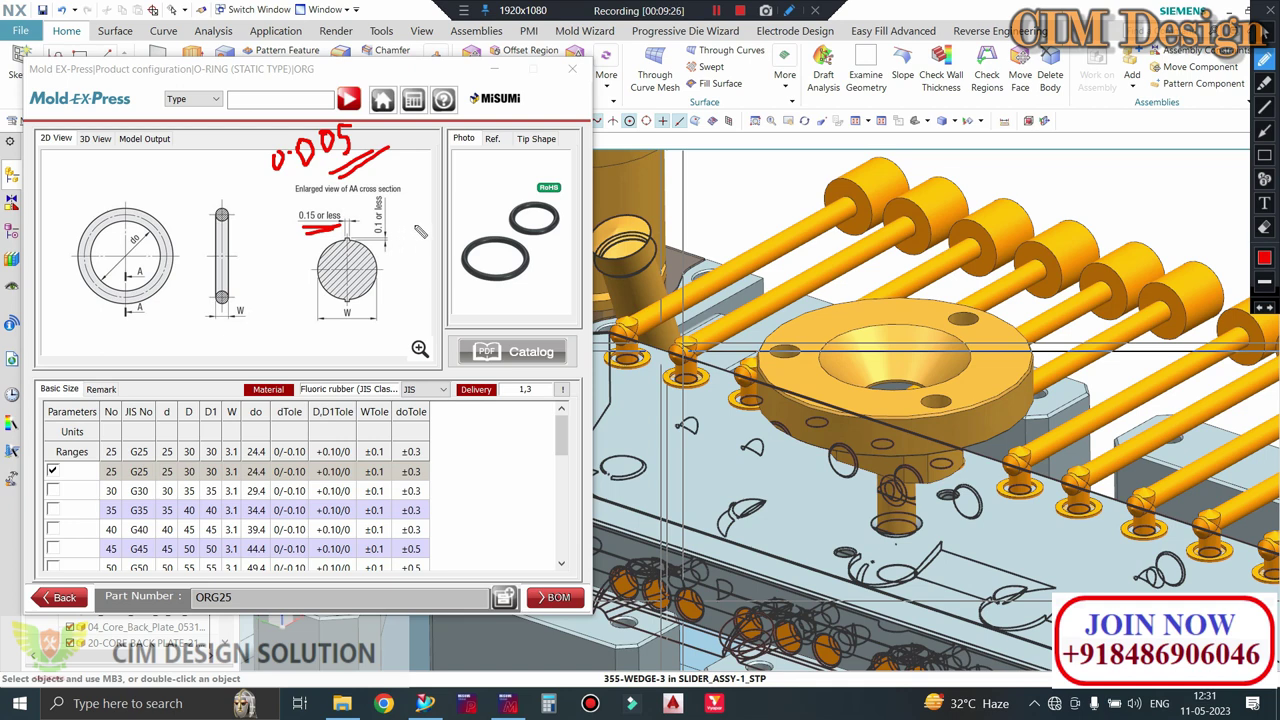
mouse_move(430, 209)
left_mouse_down()
mouse_move(458, 202)
mouse_move(482, 214)
mouse_move(472, 224)
left_mouse_up()
left_click(434, 208)
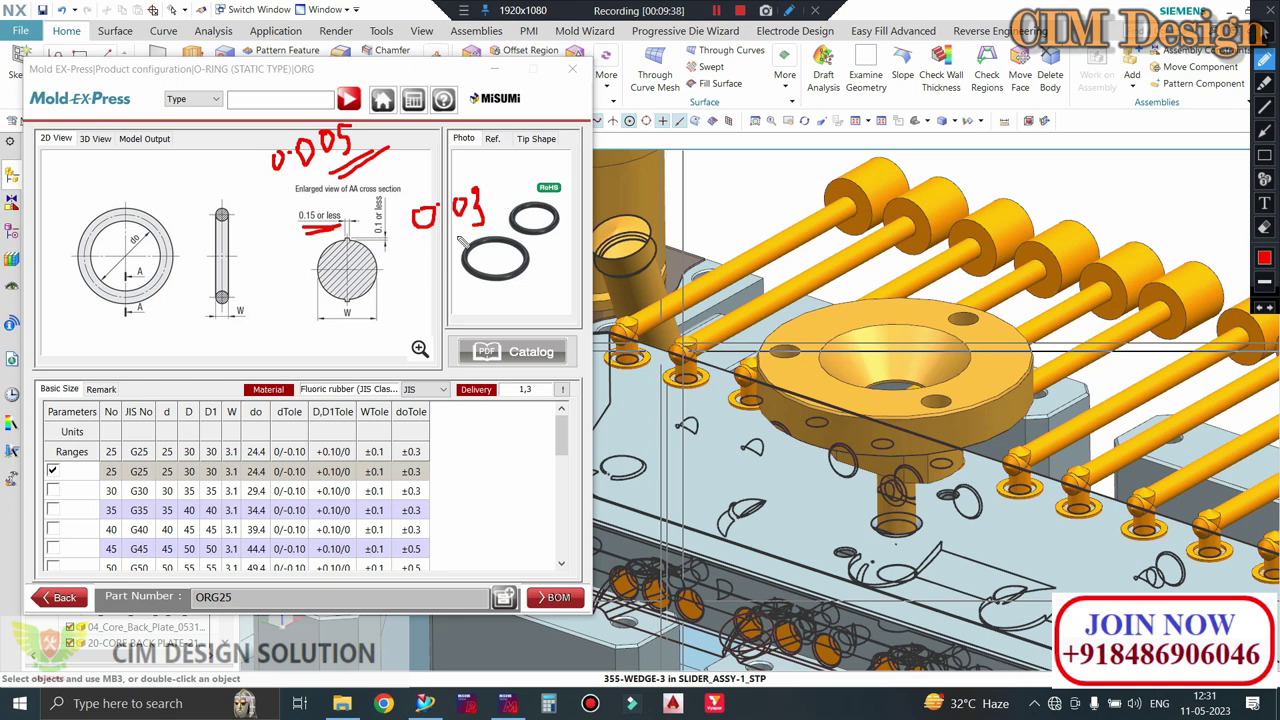
left_click_drag(490, 186, 516, 188)
mouse_move(360, 116)
left_mouse_down()
mouse_move(322, 122)
mouse_move(366, 144)
left_mouse_up()
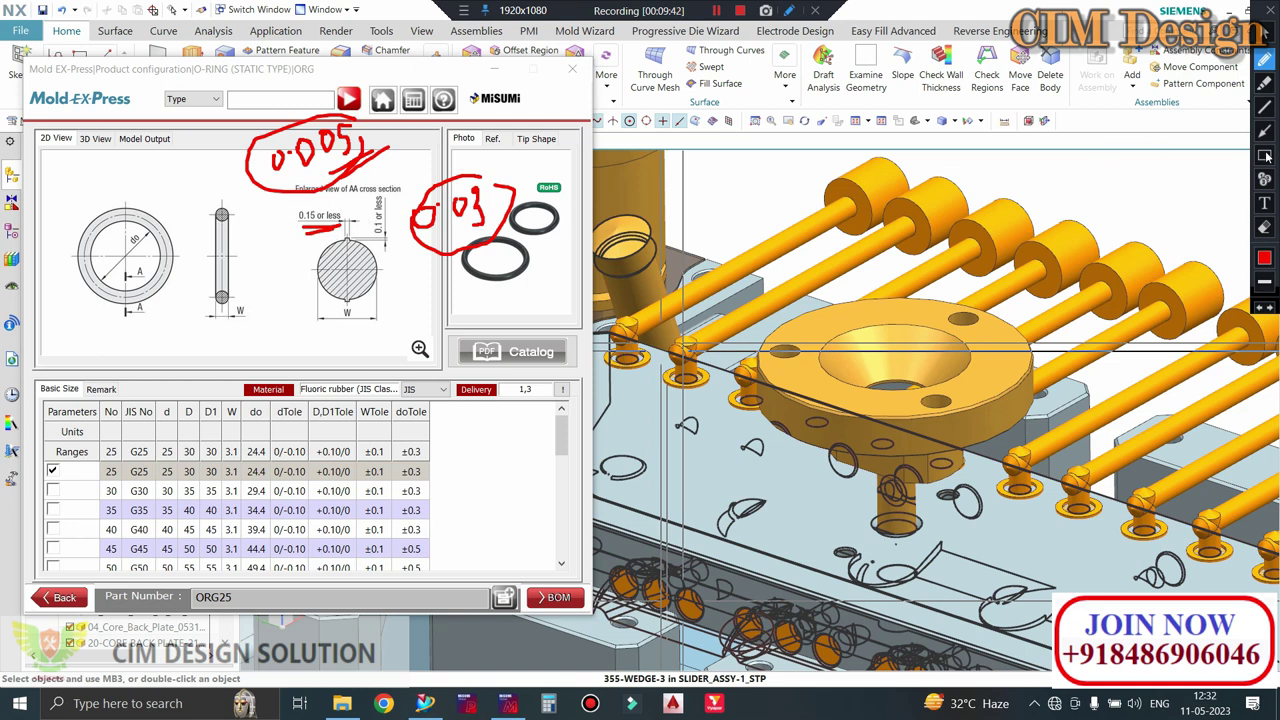
- Erase the handwritten tolerances and draw red arrows at the W dimension and its 3.1 value
left_click(1264, 227)
left_click_drag(562, 316, 146, 106)
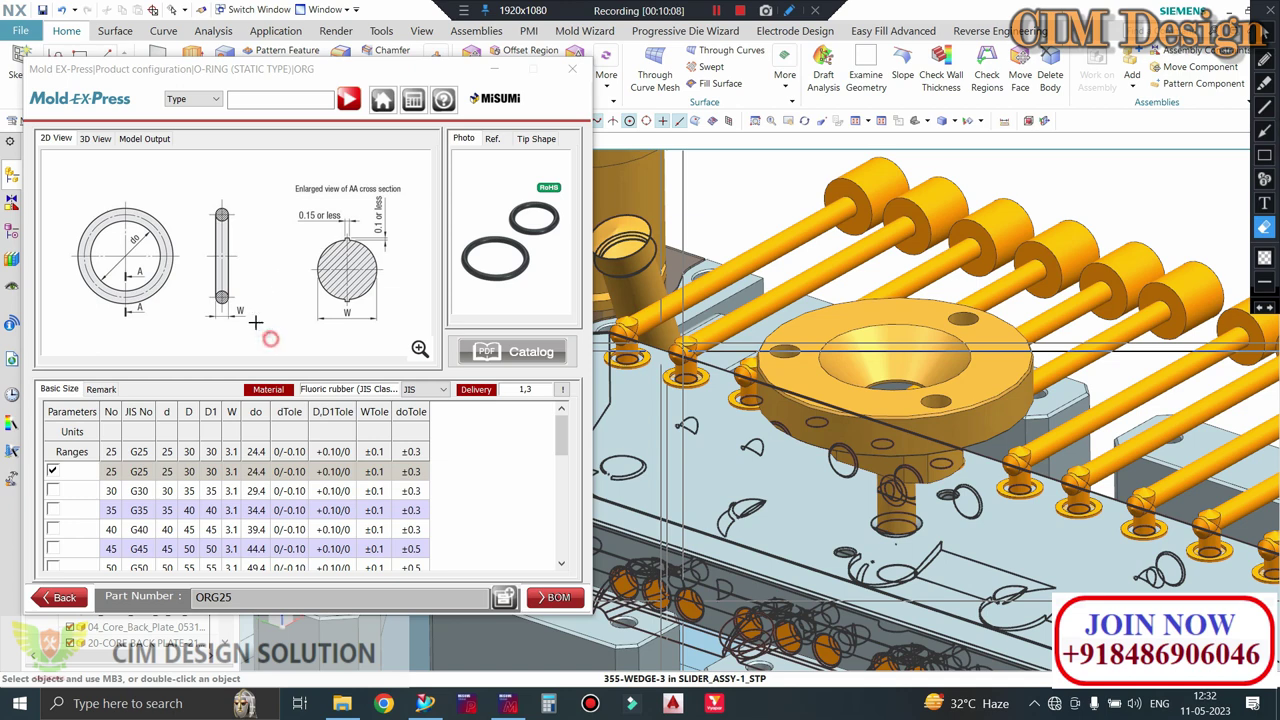
left_click_drag(270, 338, 239, 309)
left_click(1264, 131)
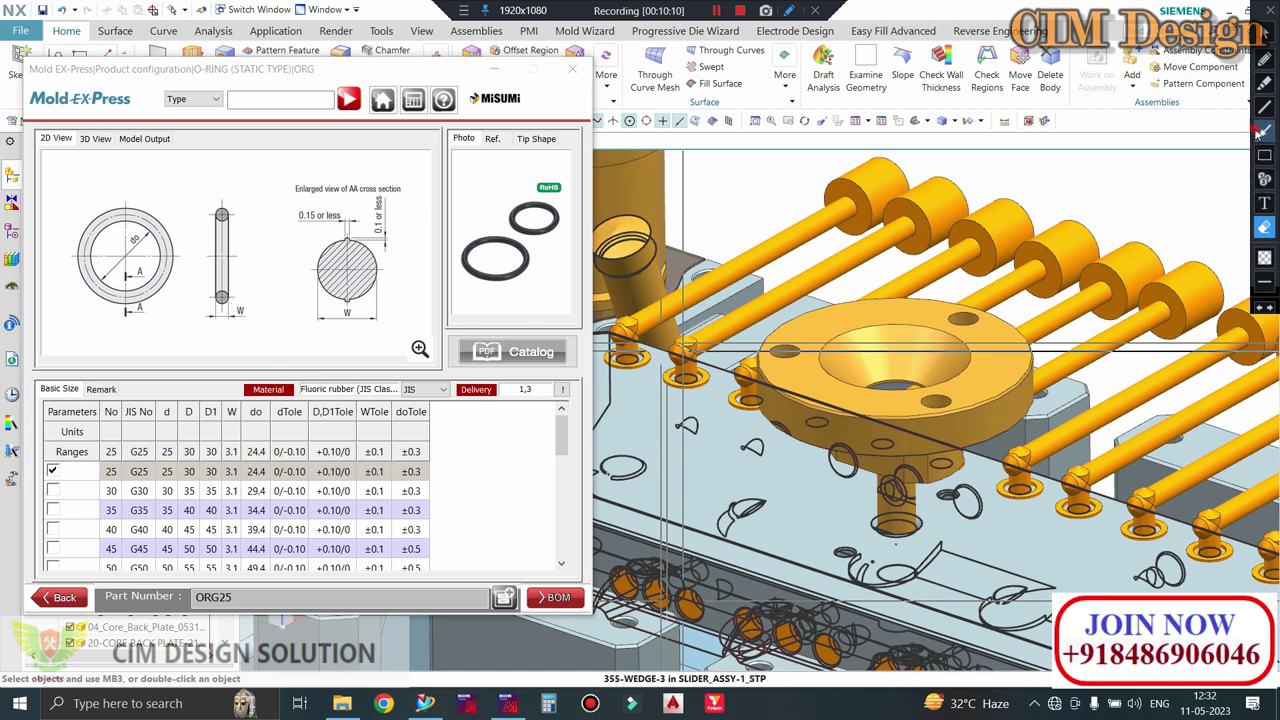
left_click_drag(281, 362, 253, 327)
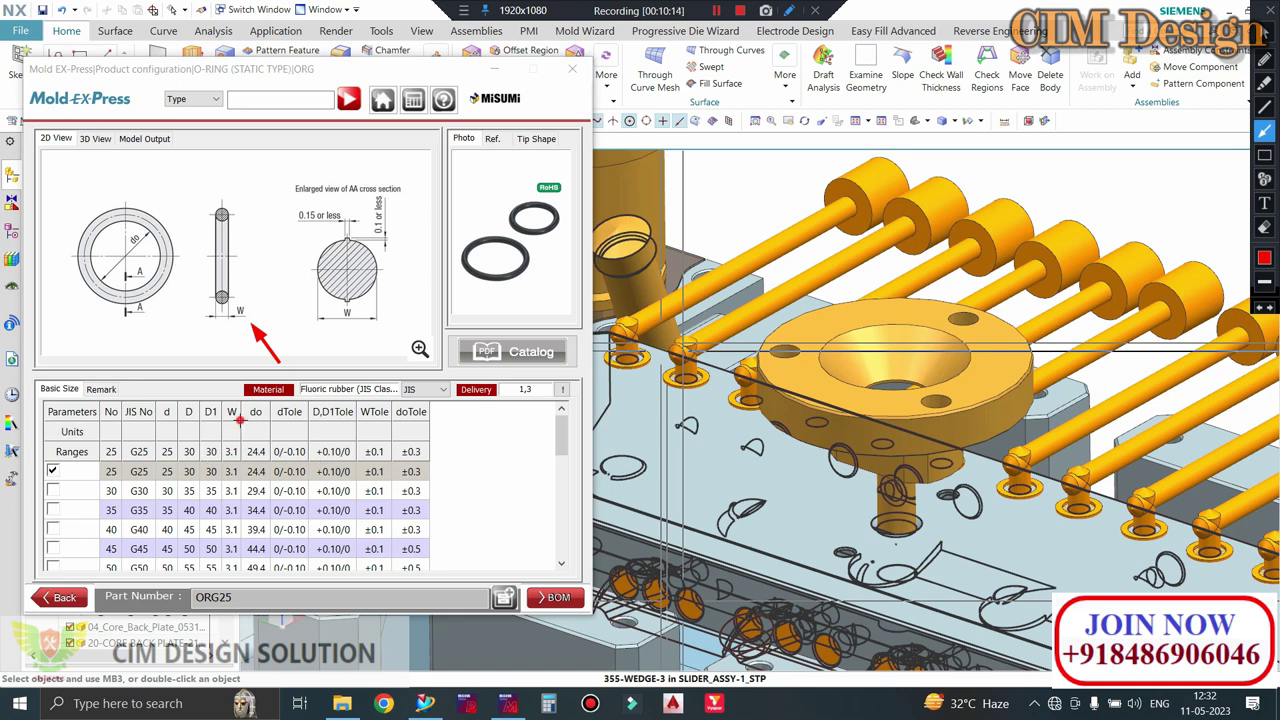
left_click_drag(246, 411, 236, 432)
- Draw and erase a yellow highlight line across the model, then pick red as the colour
left_click(1264, 107)
left_click_drag(742, 184, 1184, 183)
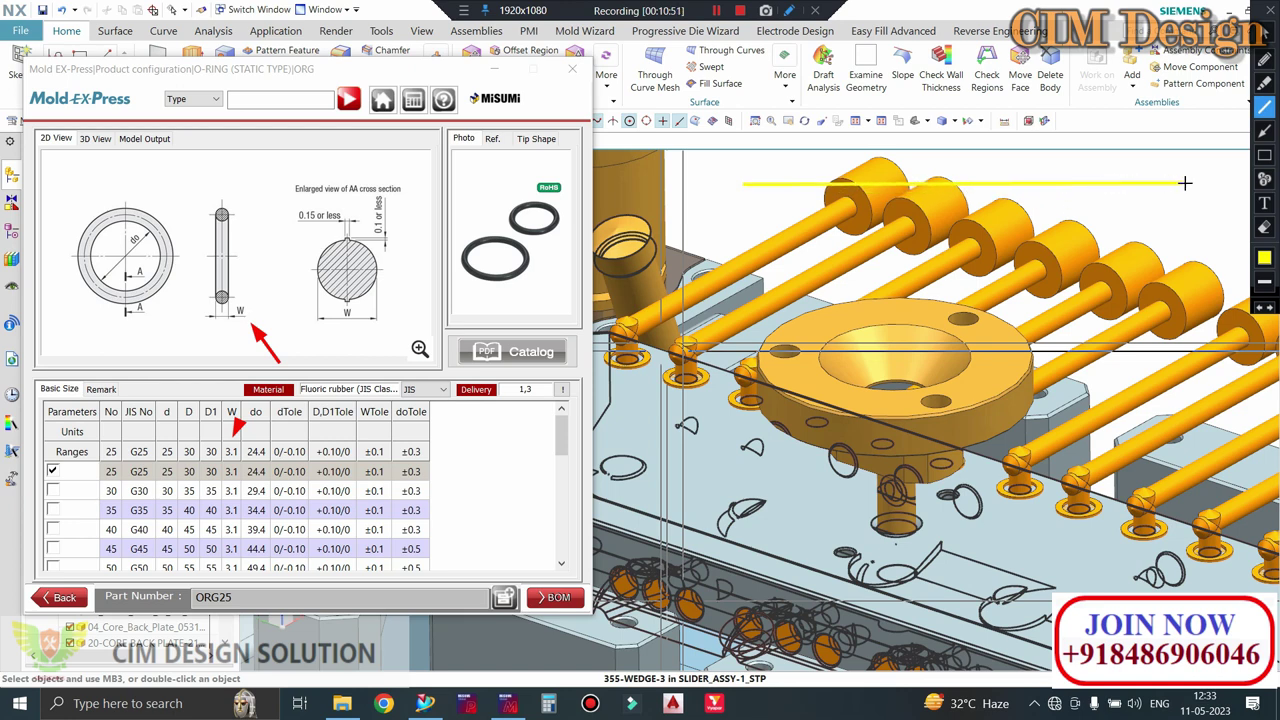
left_click(1264, 227)
left_click(953, 177)
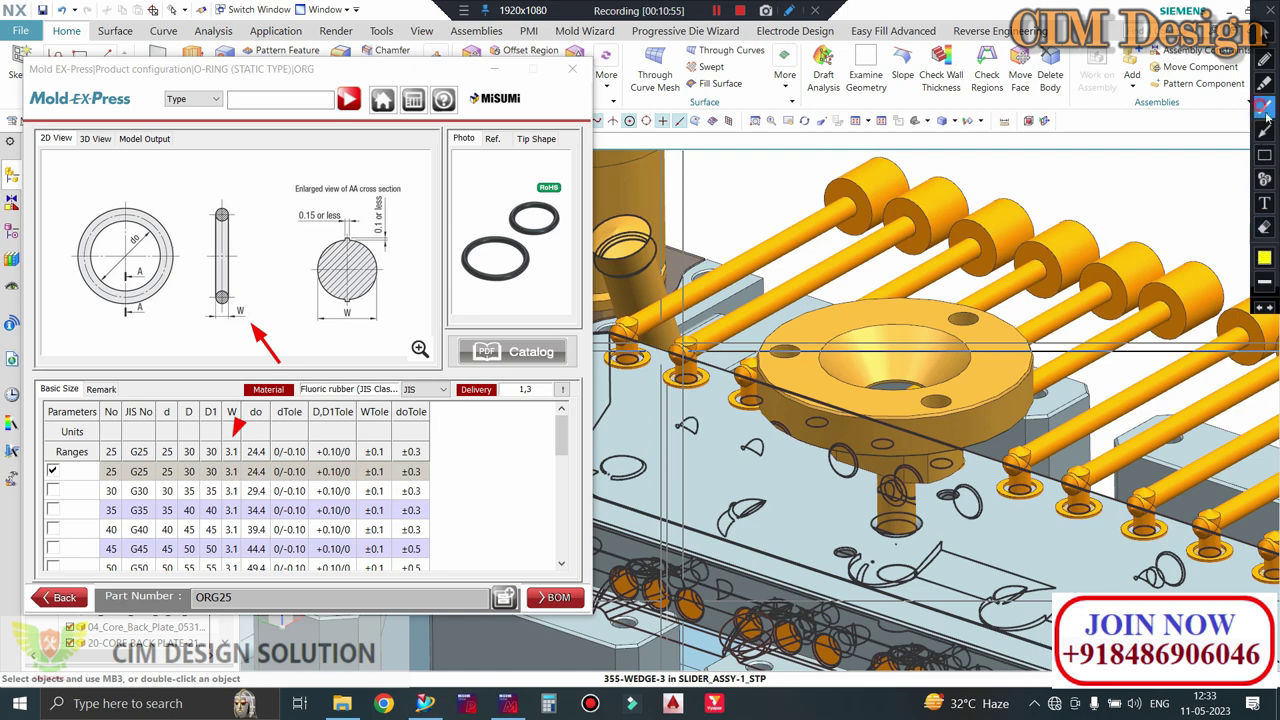
left_click(1264, 178)
left_click(1093, 89)
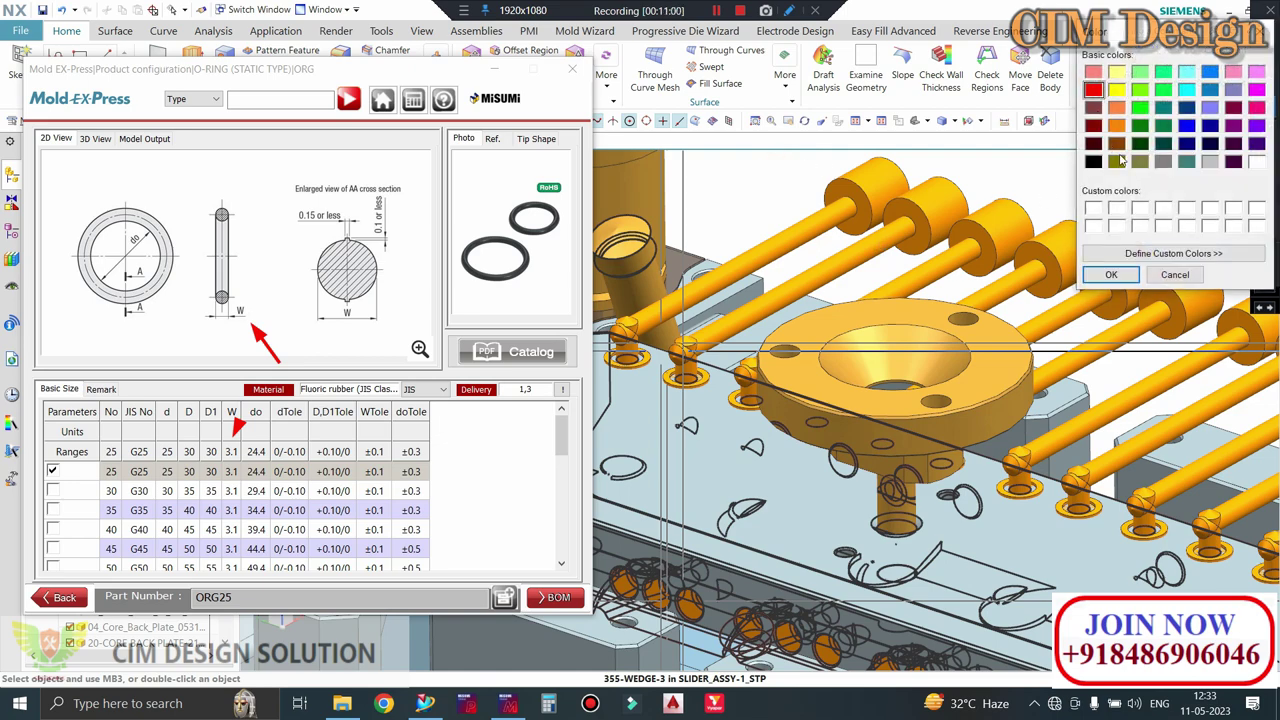
- Draw a red line across the rods and add an 'ORG25' text label recoloured blue
left_click(1111, 275)
left_click_drag(718, 221, 1172, 217)
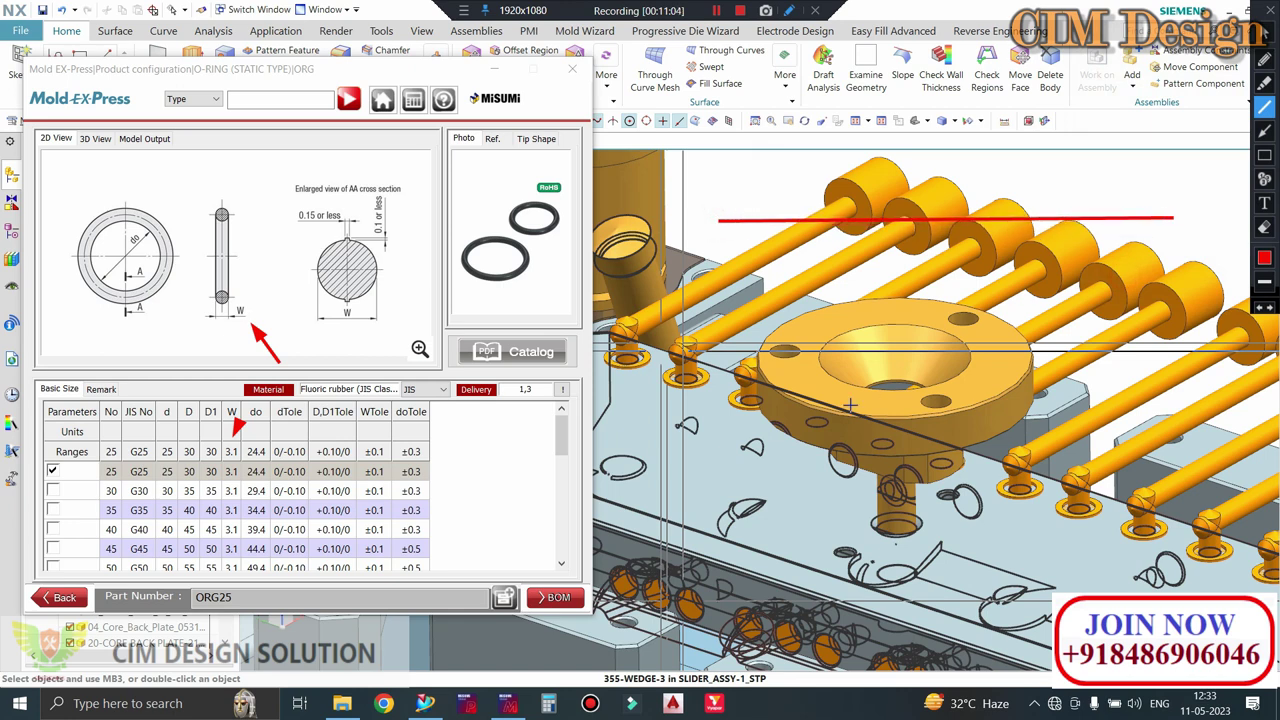
left_click(1264, 203)
left_click(791, 285)
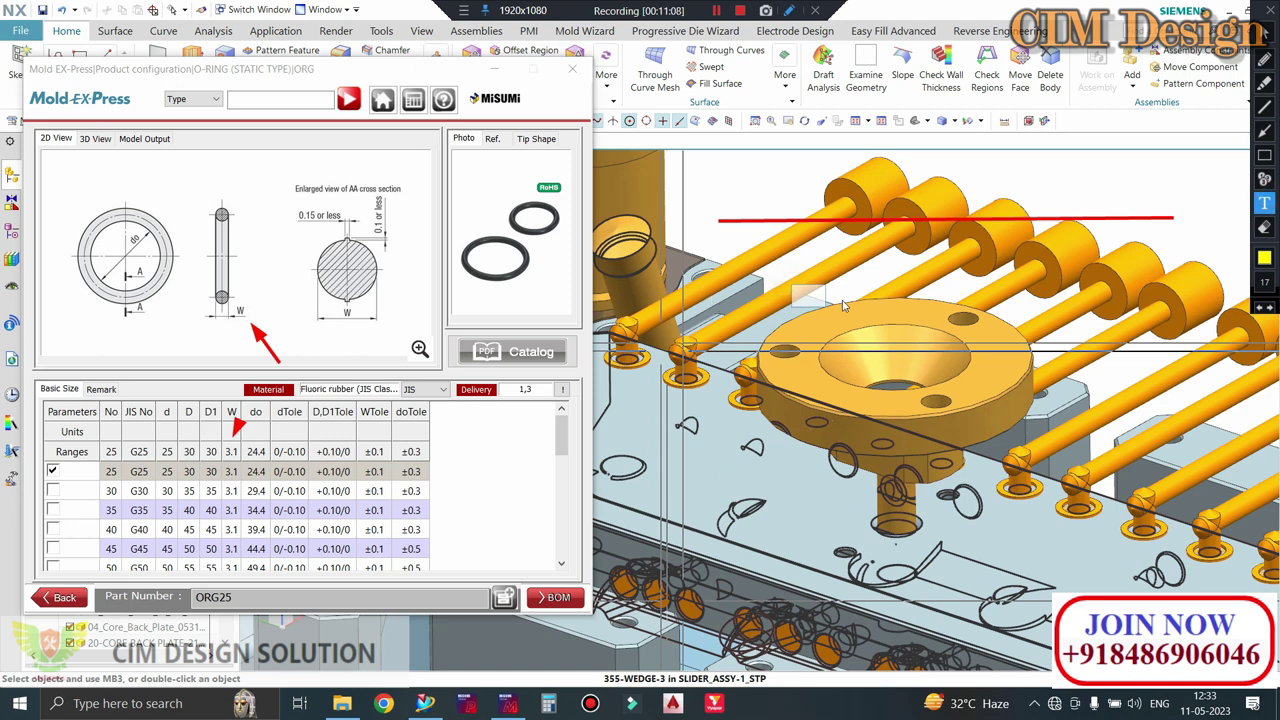
type("O")
type("RG25")
key("ctrl+a")
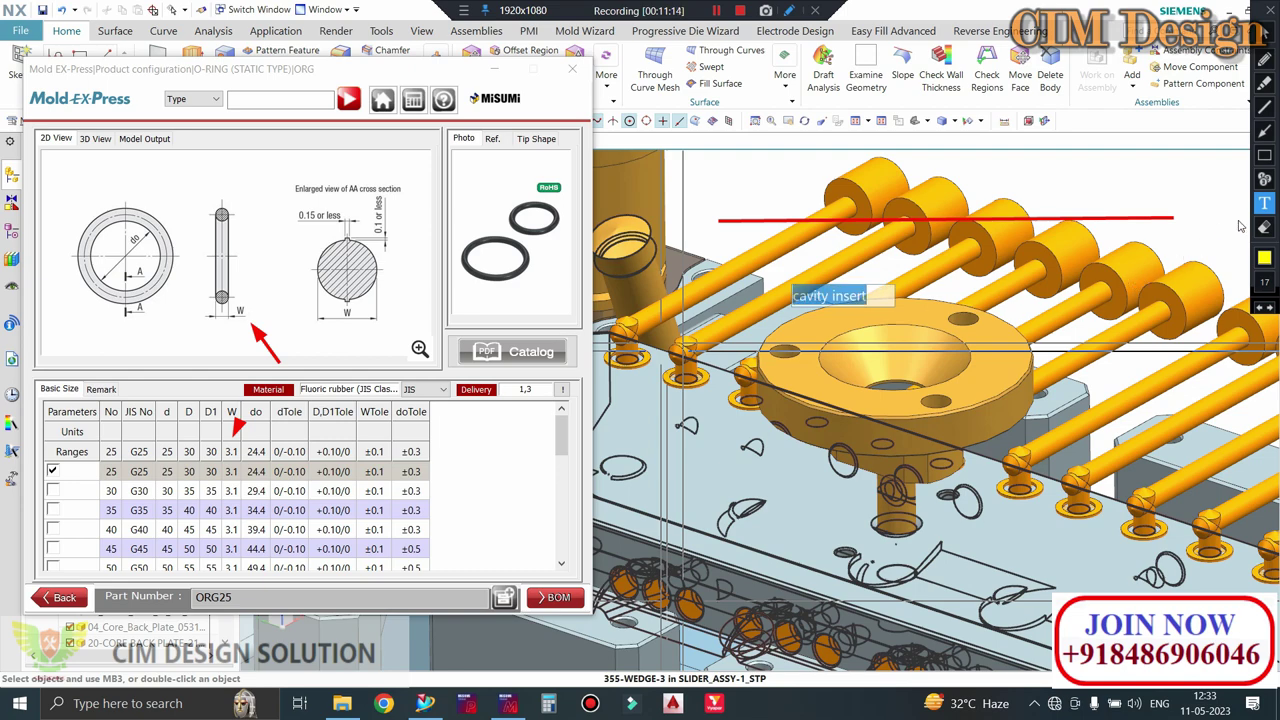
left_click(1264, 258)
left_click(1187, 125)
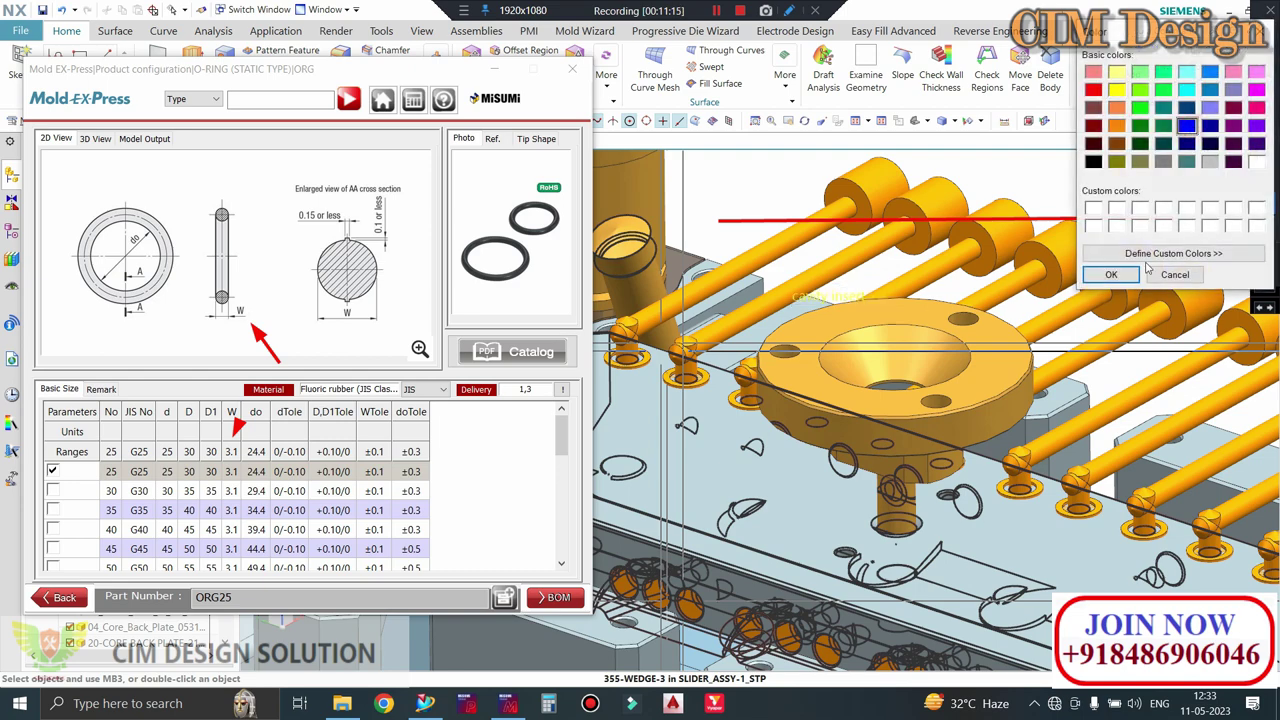
left_click(1118, 276)
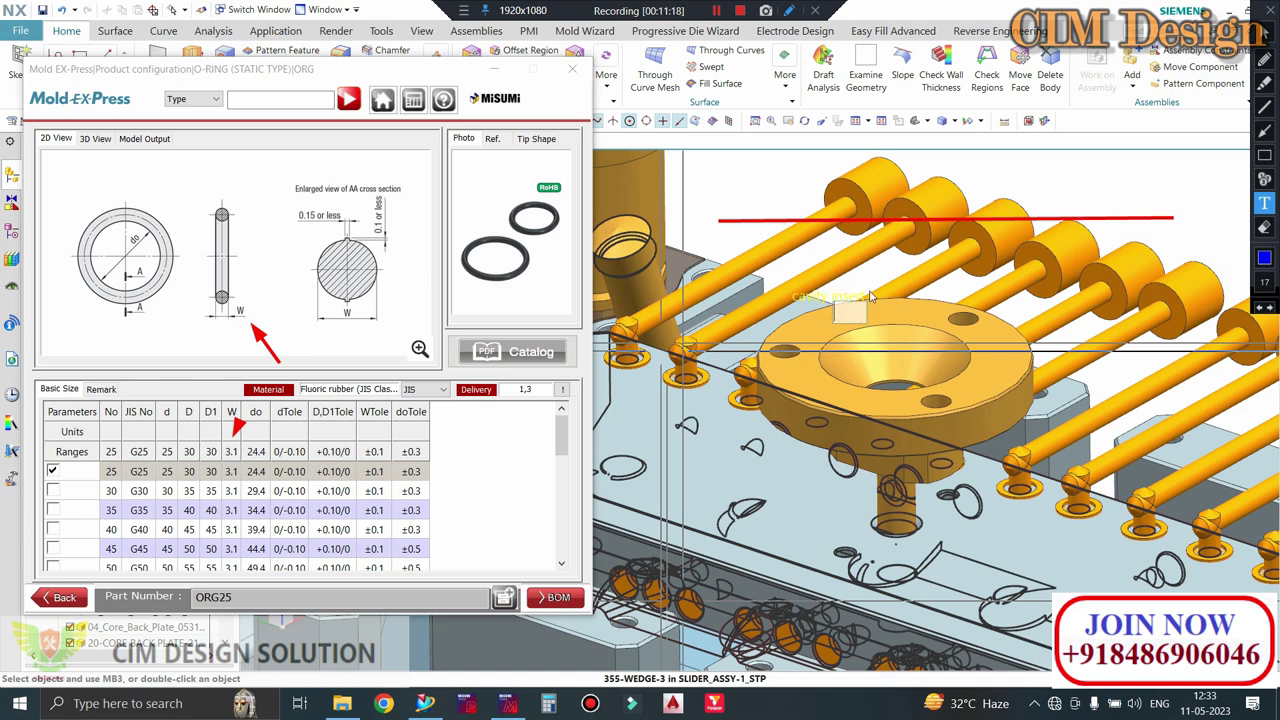
left_click(910, 280)
- Add a 'Cavityhousing' label, box the third rod end, then clear all annotations
left_click(757, 168)
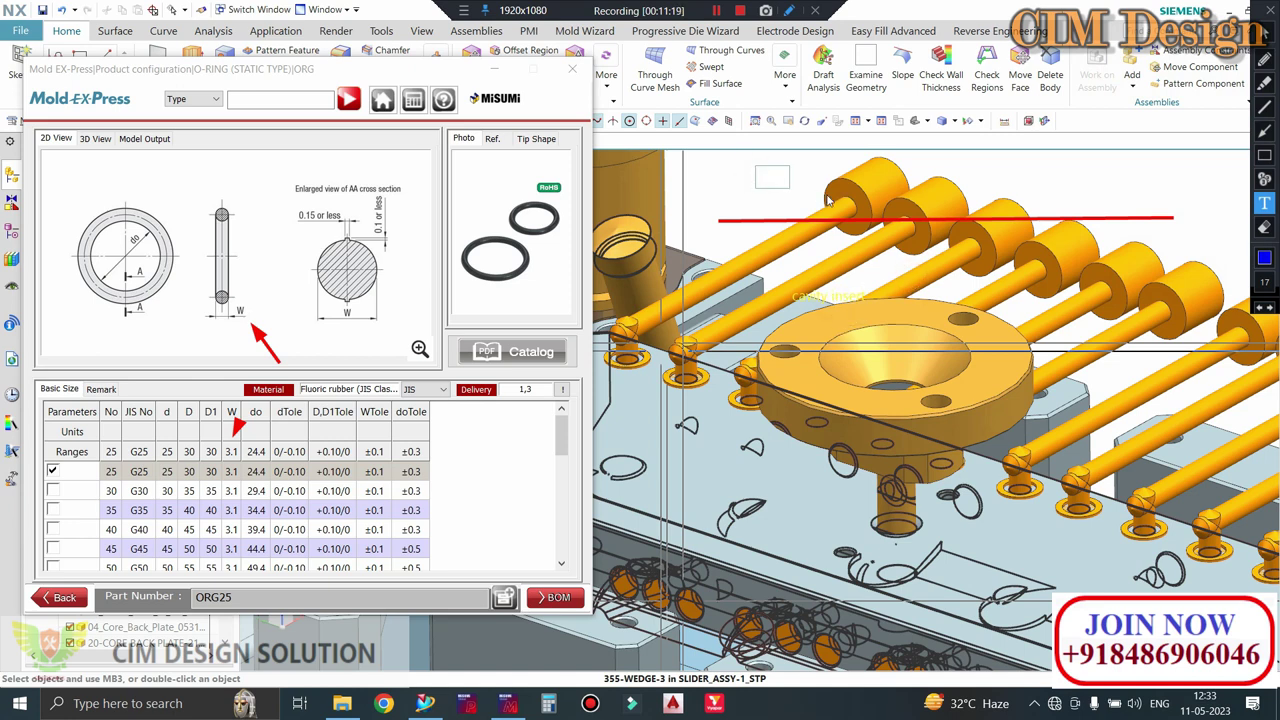
type("Ca")
type("vity")
type("housing")
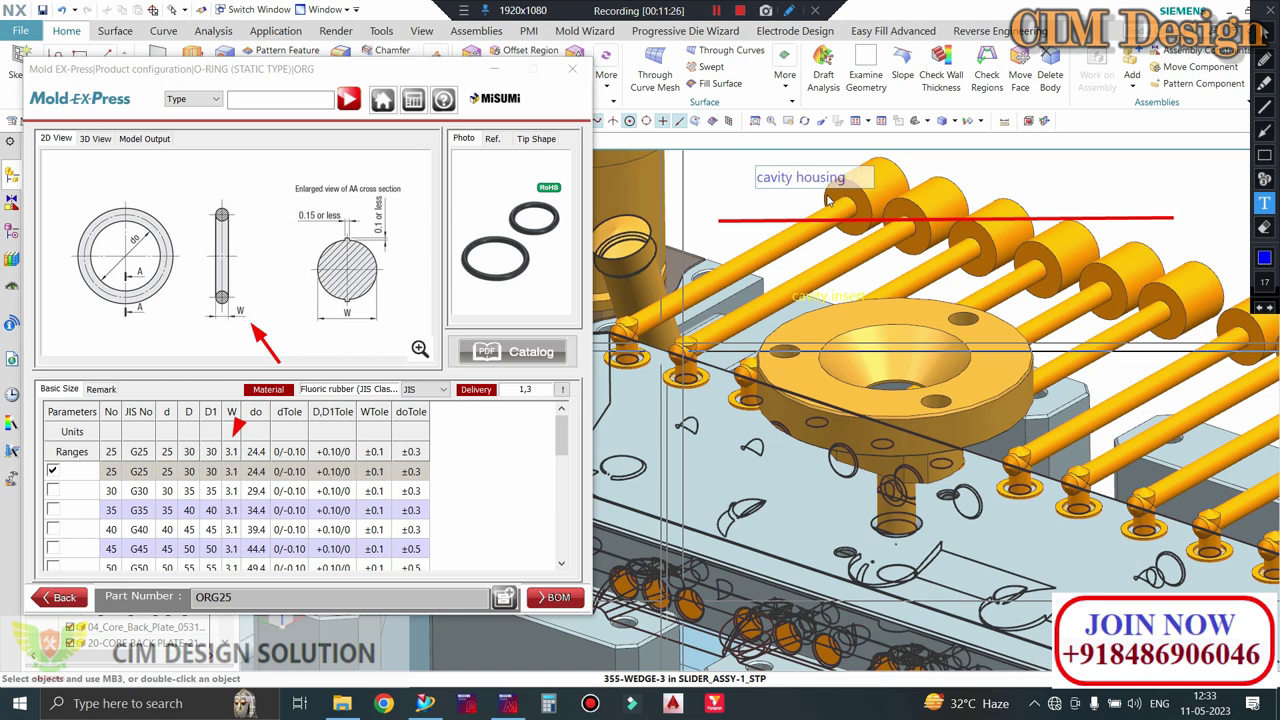
left_click(705, 181)
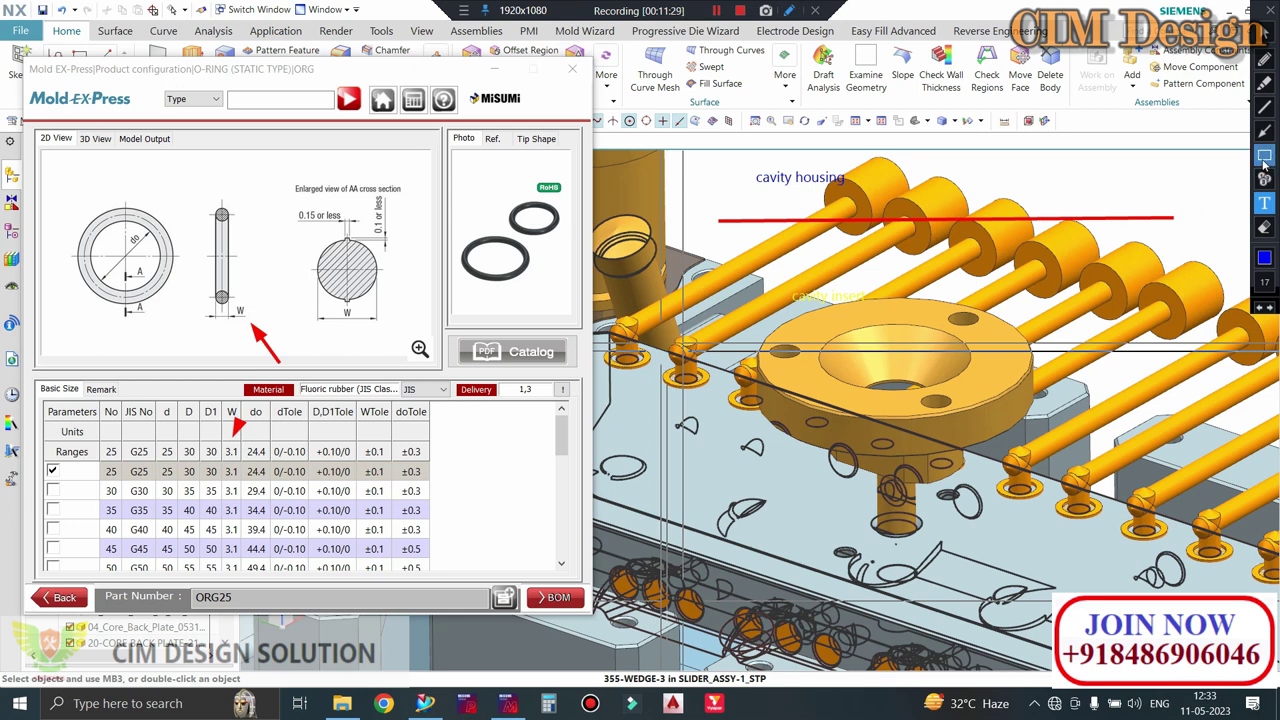
left_click(1264, 155)
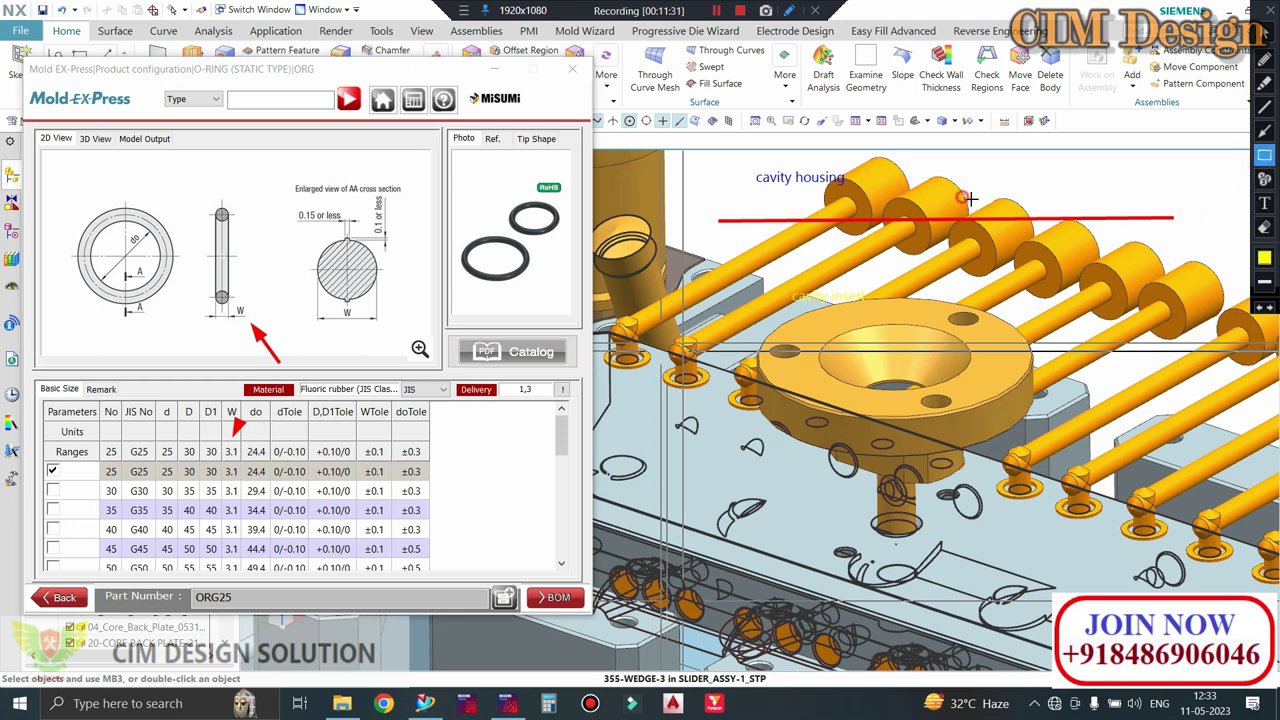
mouse_move(962, 197)
left_mouse_down()
mouse_move(1062, 230)
mouse_move(1118, 228)
left_mouse_up()
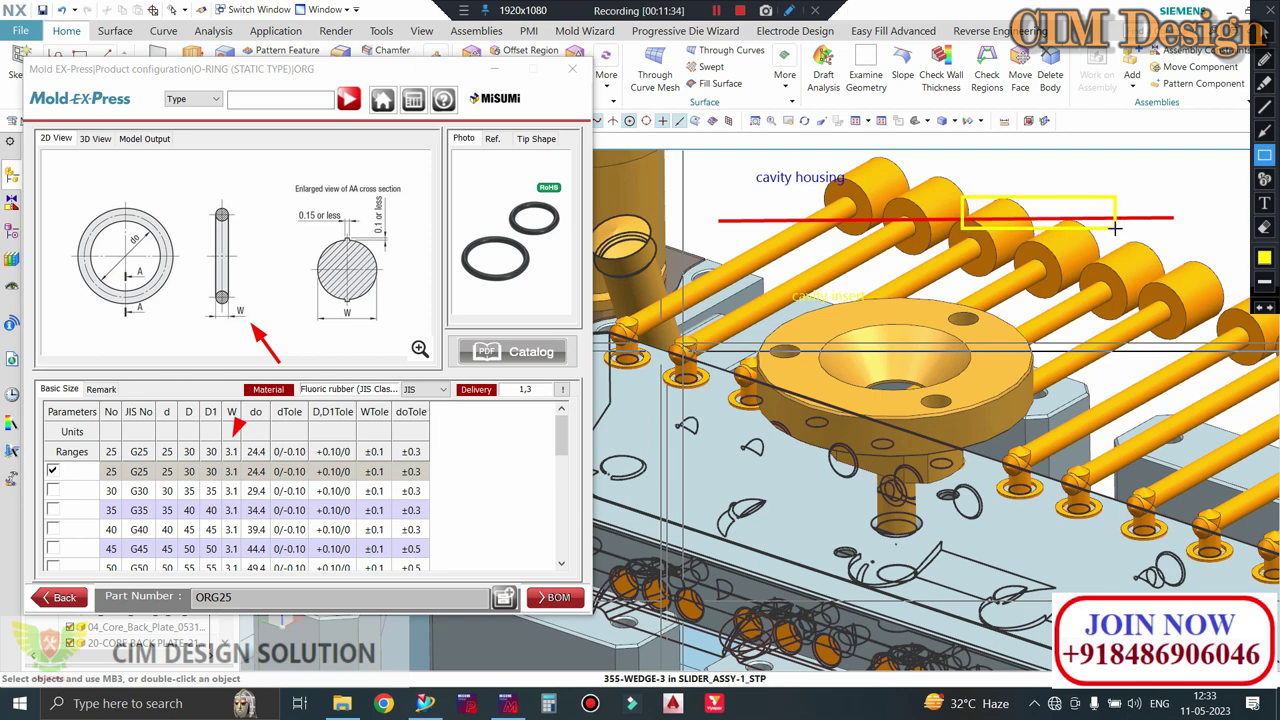
key("Escape")
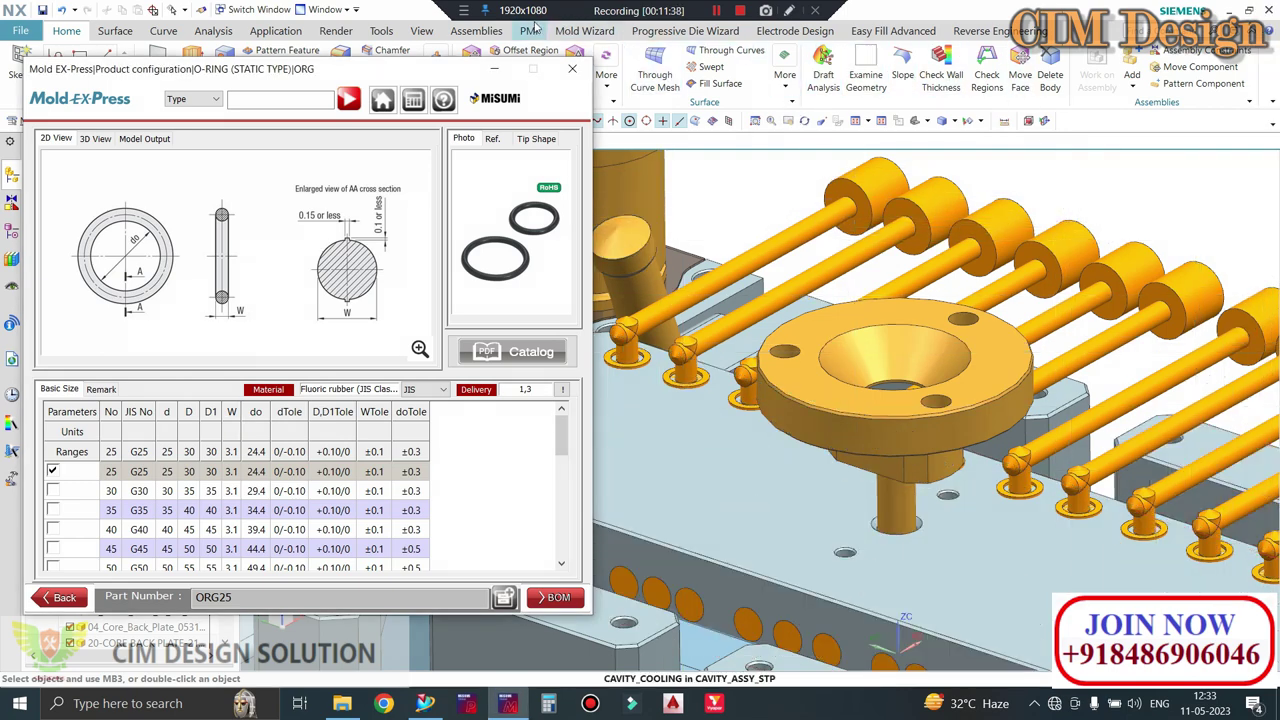
- Re-enable on-screen drawing, draw a red line across the model and box the cooling pipes
left_click(465, 10)
left_click(478, 27)
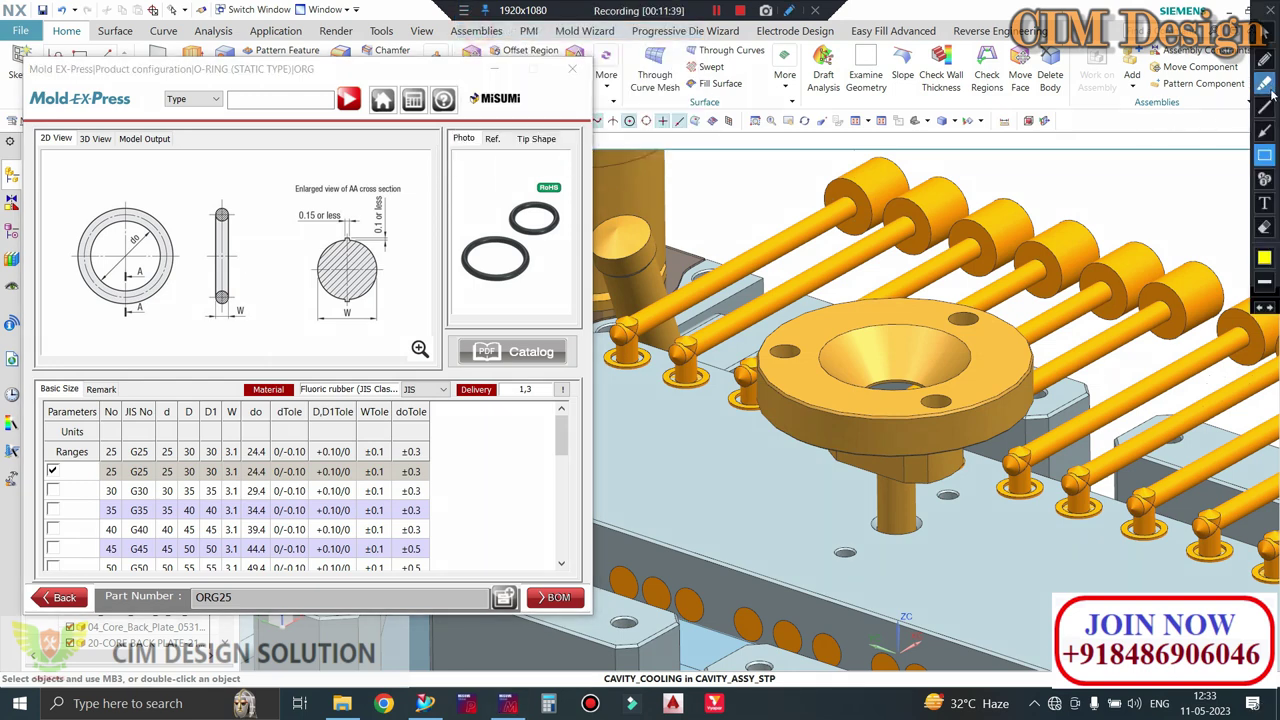
left_click_drag(743, 254, 1227, 247)
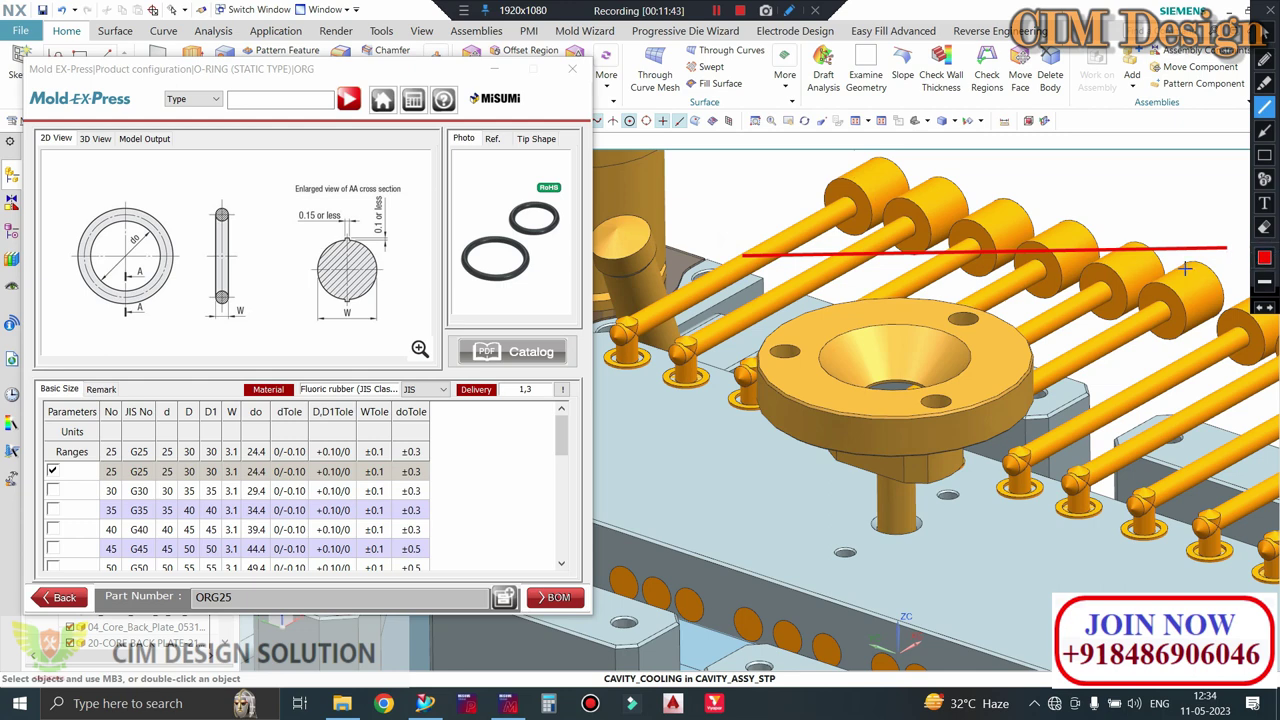
left_click(1264, 155)
mouse_move(1022, 233)
left_mouse_down()
mouse_move(1182, 261)
mouse_move(1200, 290)
left_mouse_up()
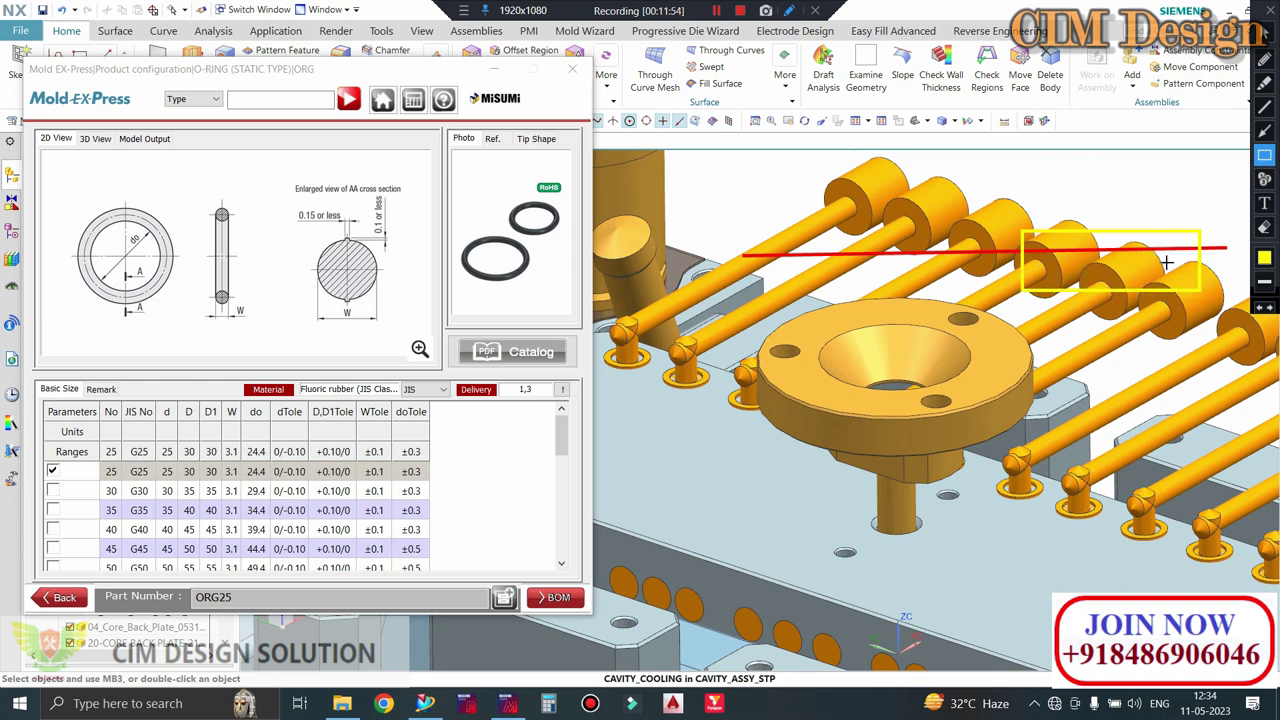
- Draw two converging red guide lines and a tick, then write 't' and '15-30% x t'
left_click(1264, 107)
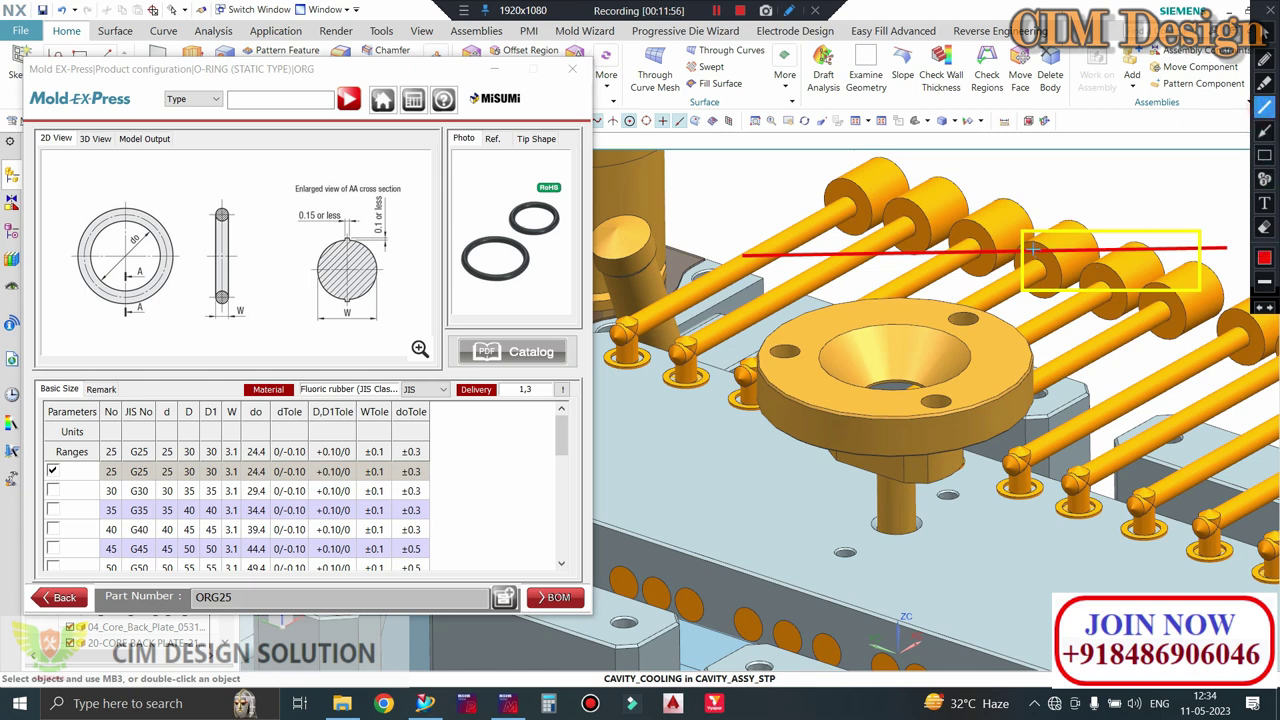
left_click_drag(1024, 228, 945, 183)
left_click_drag(1010, 250, 810, 328)
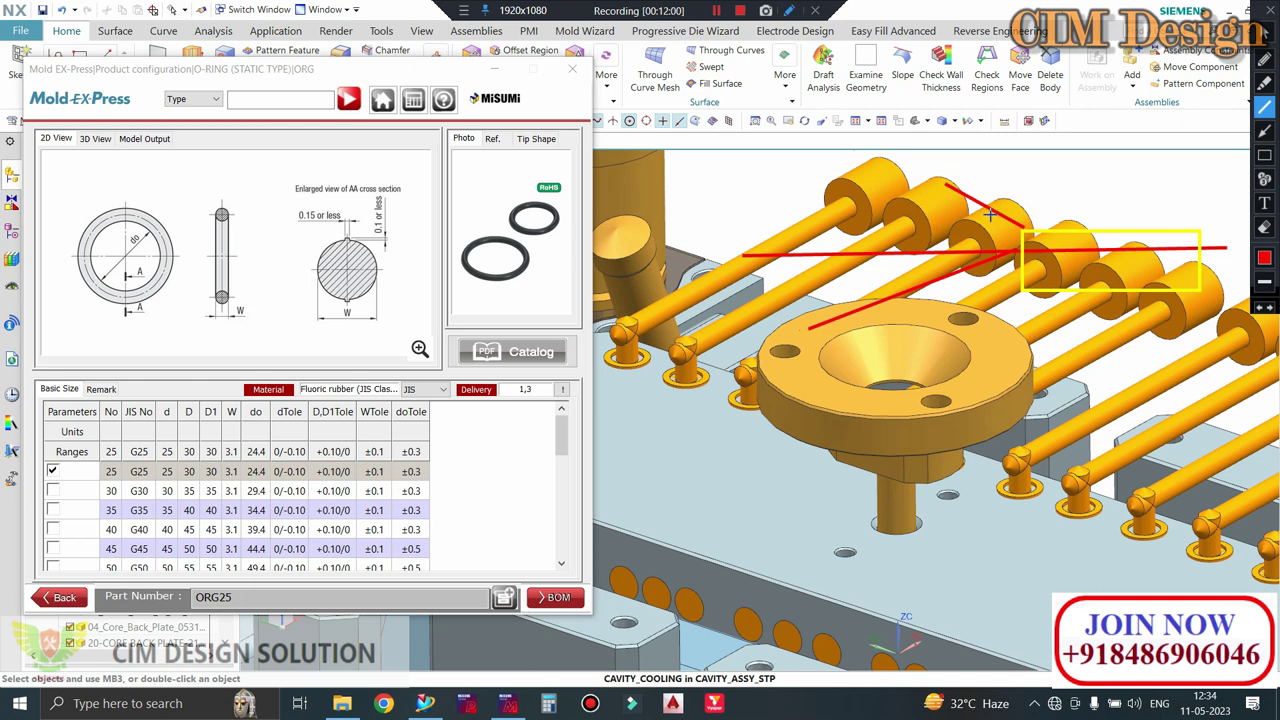
left_click_drag(990, 213, 993, 258)
left_click(1264, 203)
left_click(1174, 194)
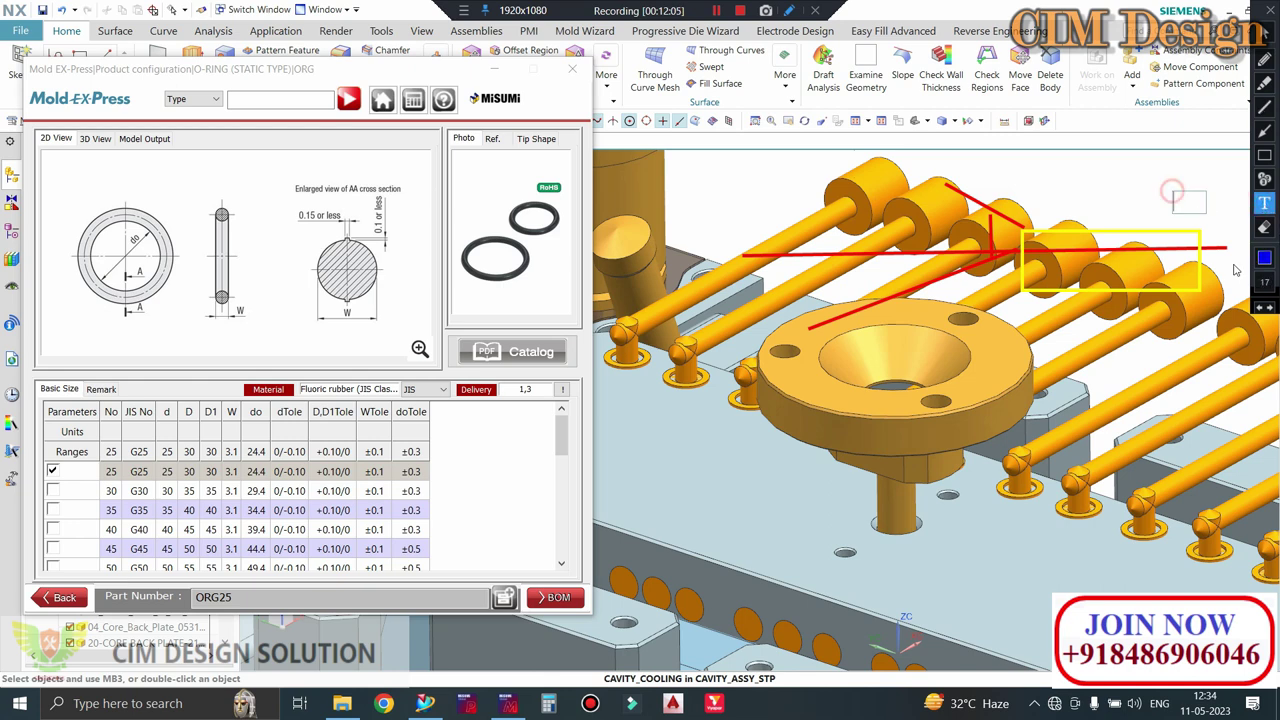
type("t")
left_click(1067, 187)
type("15")
type("-30% ")
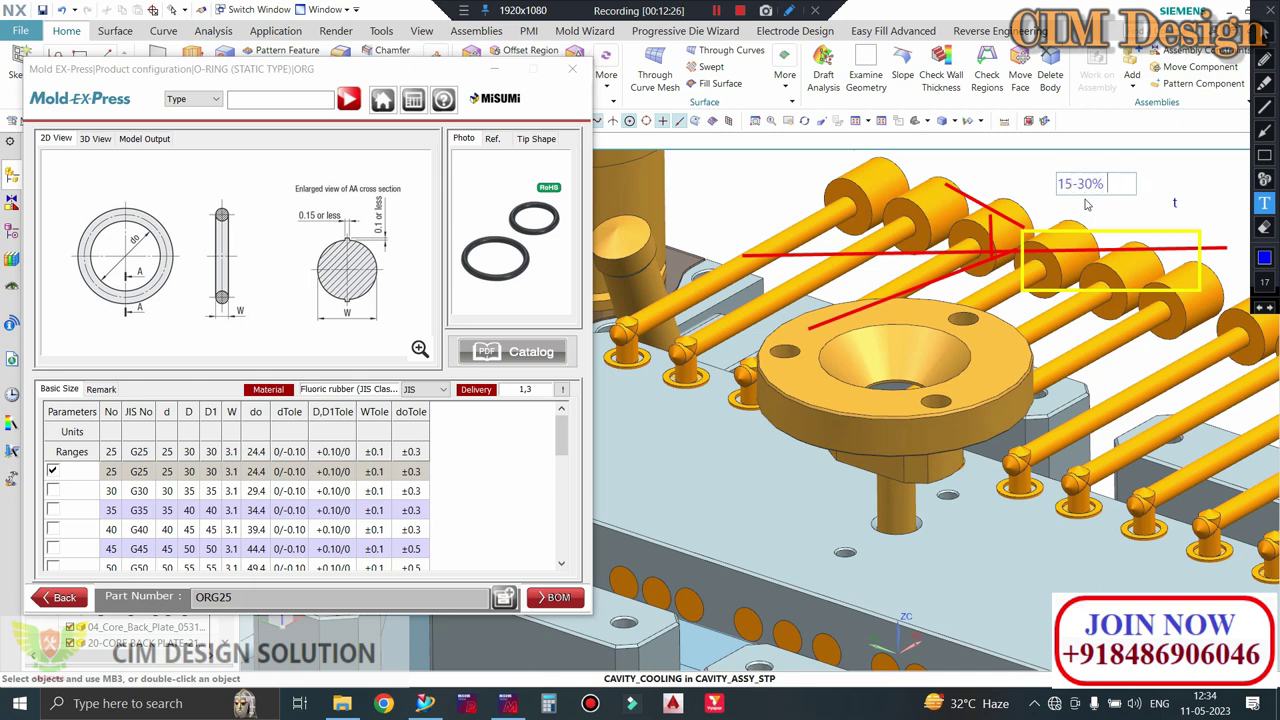
type("x ")
type("t")
left_click(1032, 185)
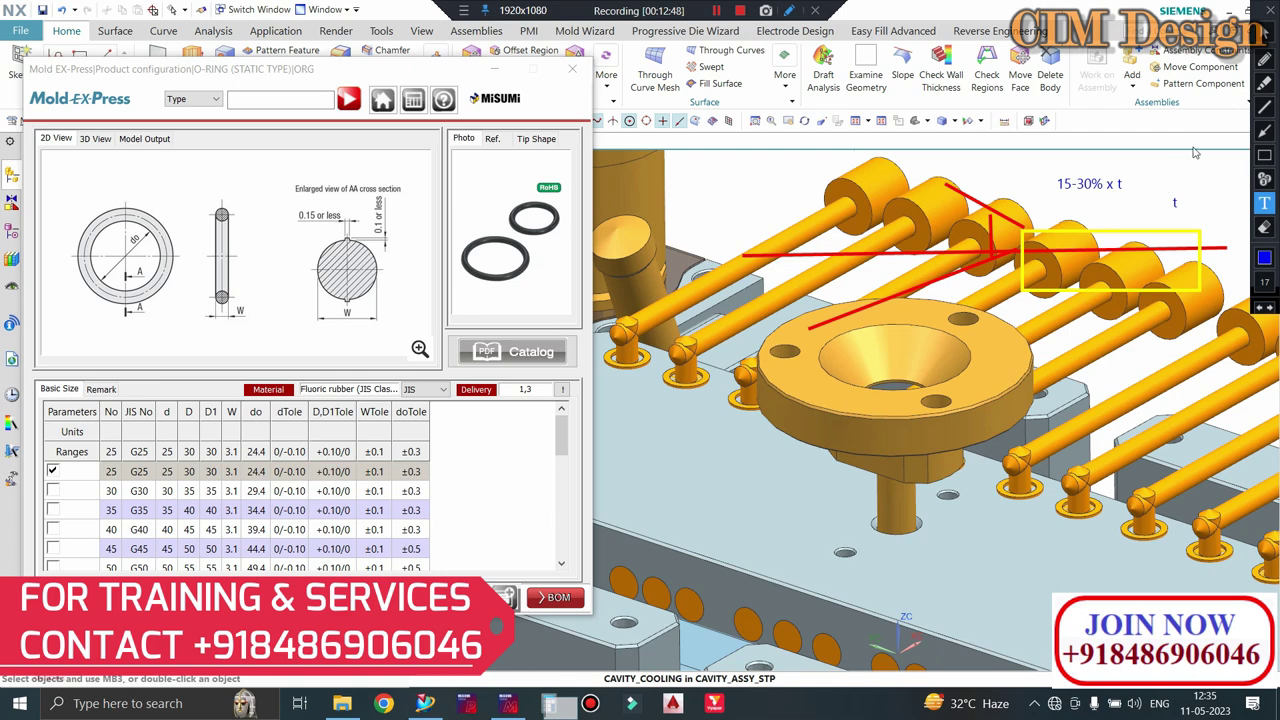
- Clear all on-screen annotations and open Calculator, placed to the right
left_click(1264, 28)
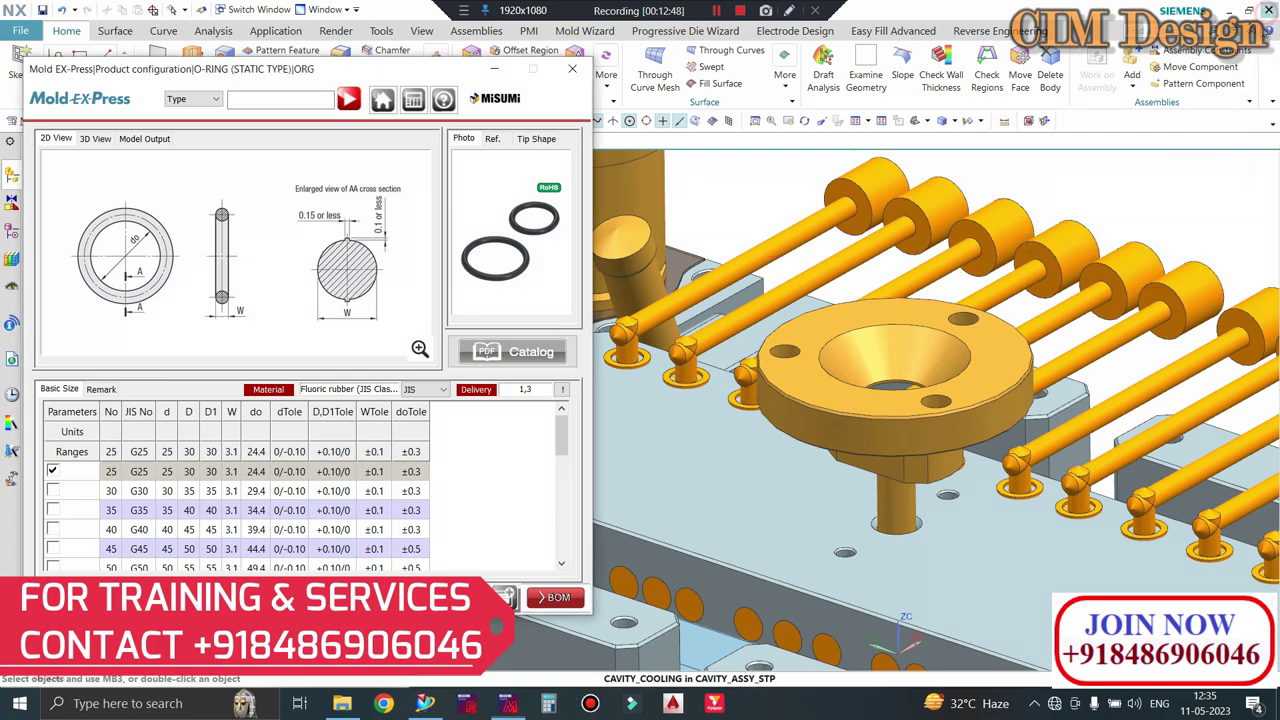
left_click(550, 705)
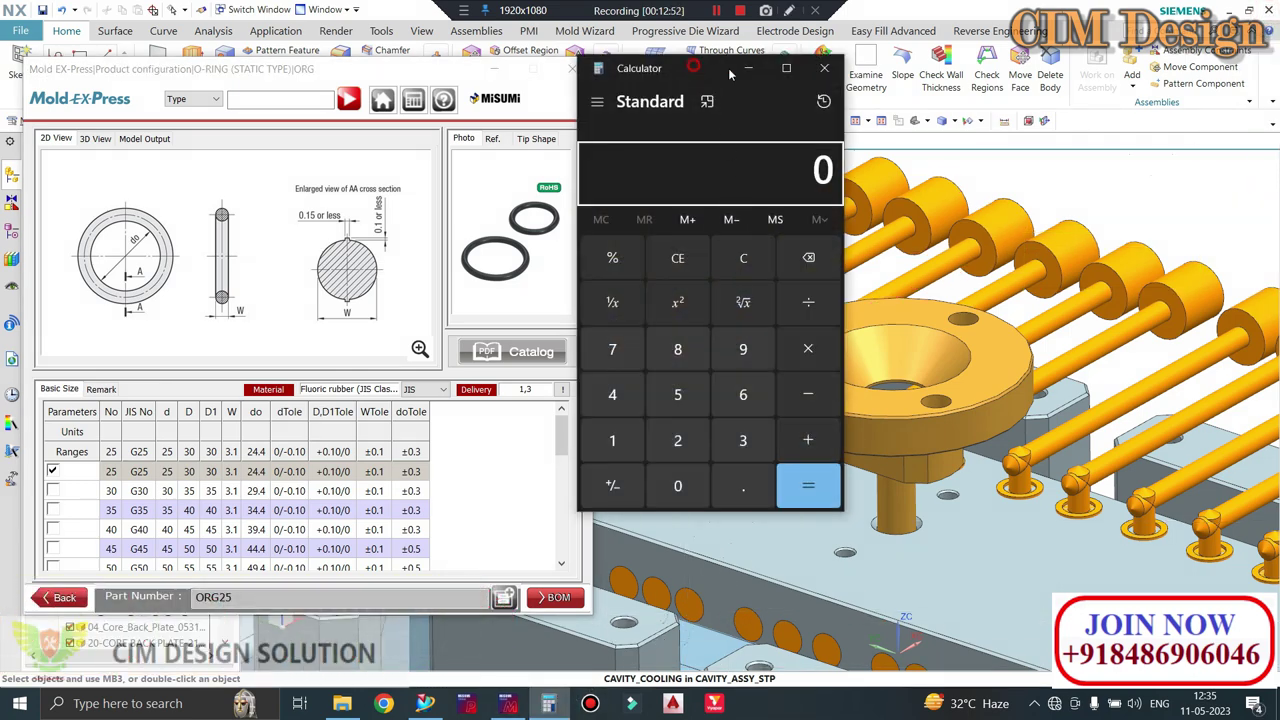
left_click_drag(728, 68, 920, 67)
- Calculate 30 ÷ 100 = 0.3, multiply by 3 to get 0.9, and minimize Calculator
left_click(935, 440)
left_click(870, 485)
left_click(1000, 302)
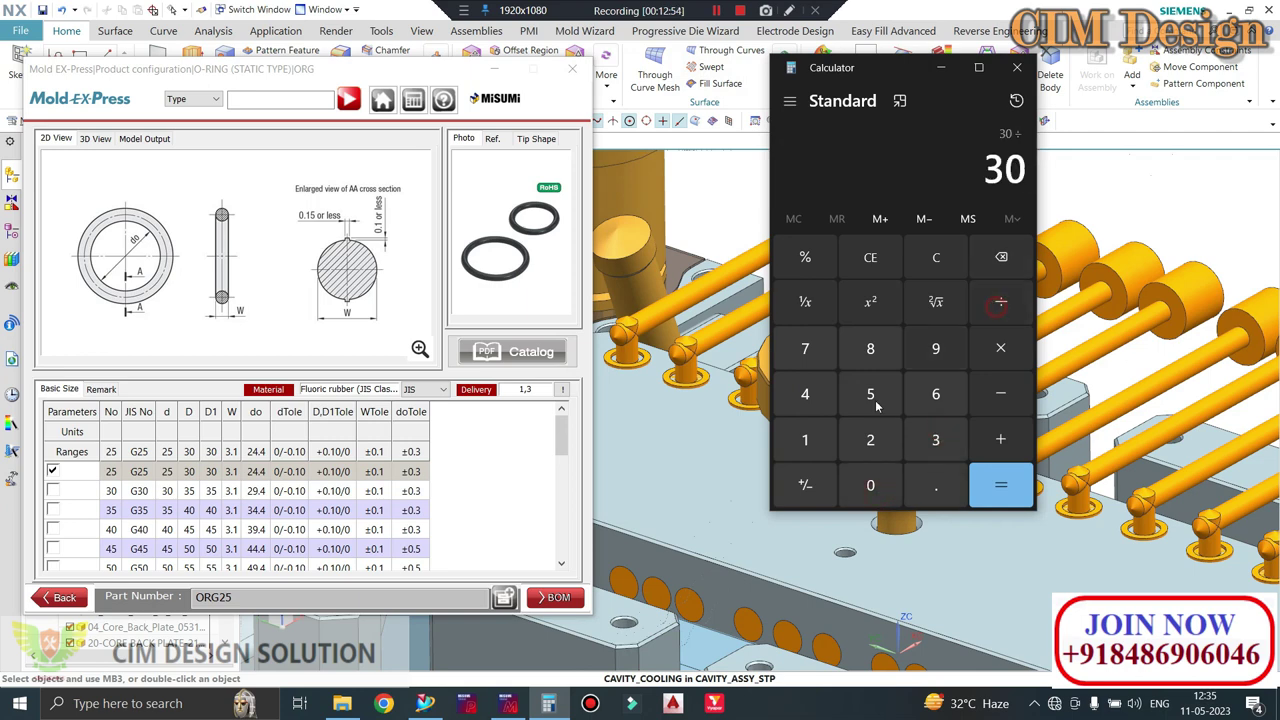
left_click(804, 440)
double_click(870, 485)
left_click(1000, 485)
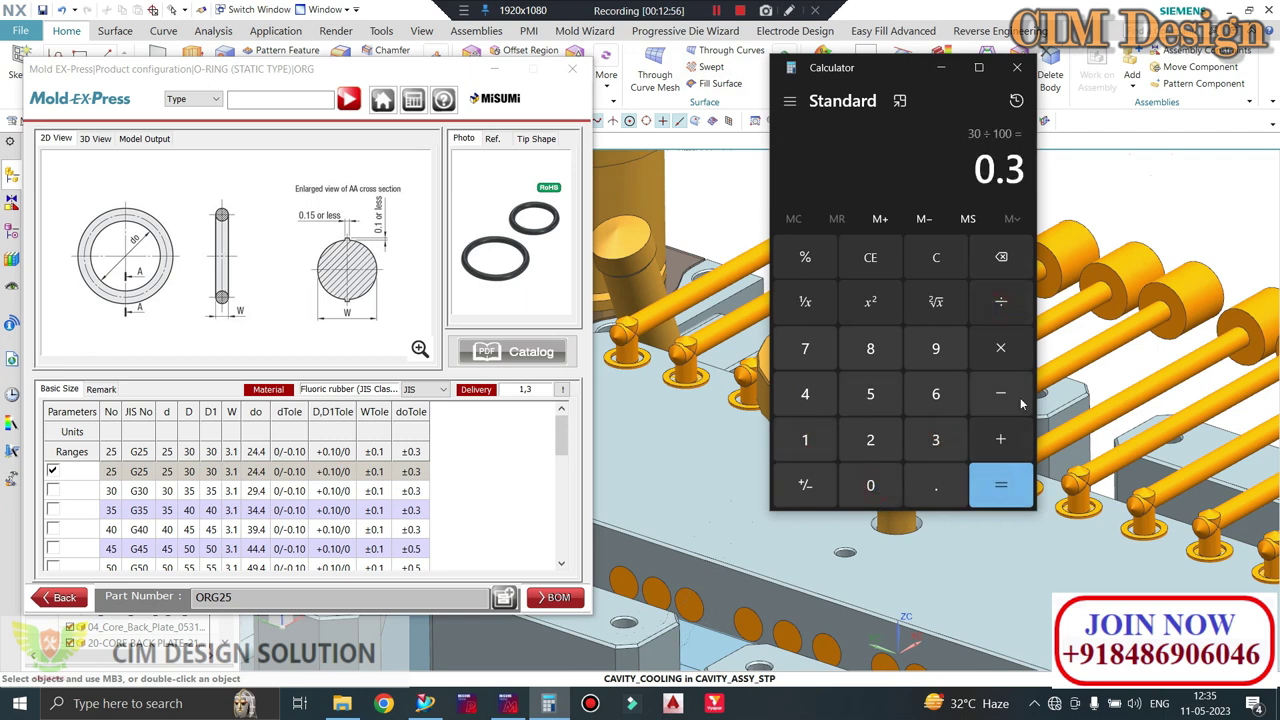
left_click(1000, 348)
left_click(935, 440)
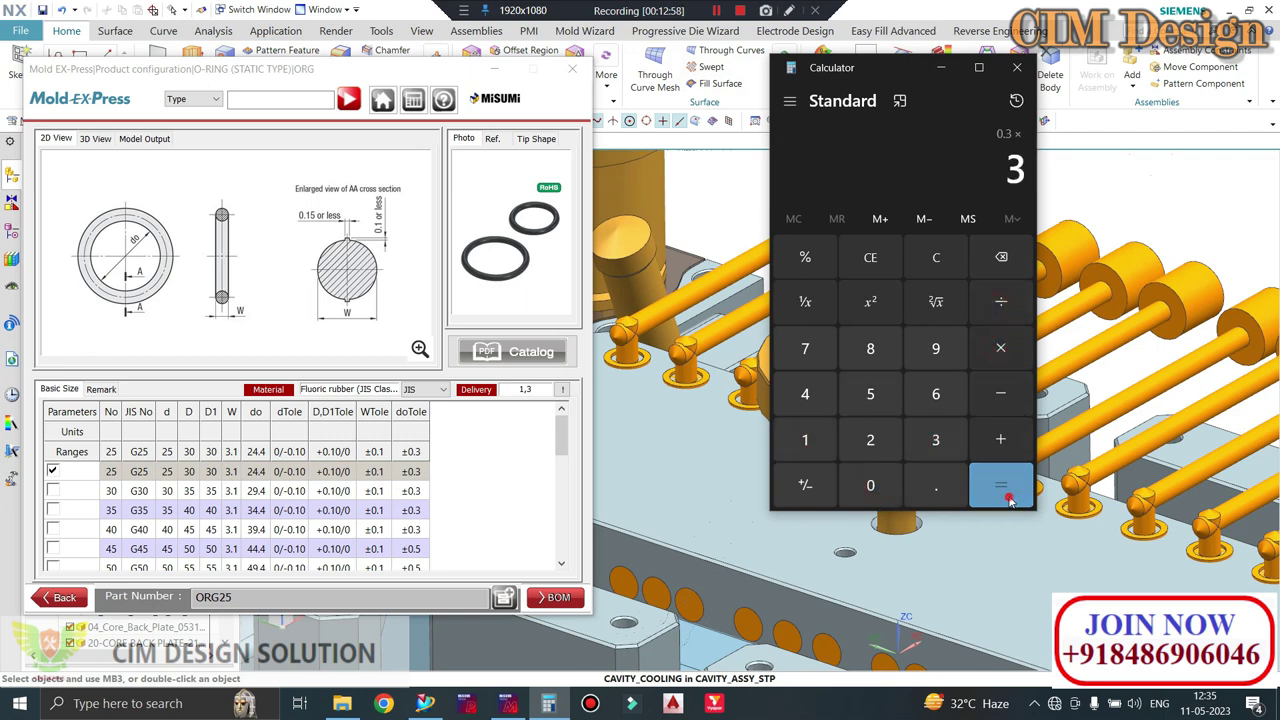
left_click(1000, 485)
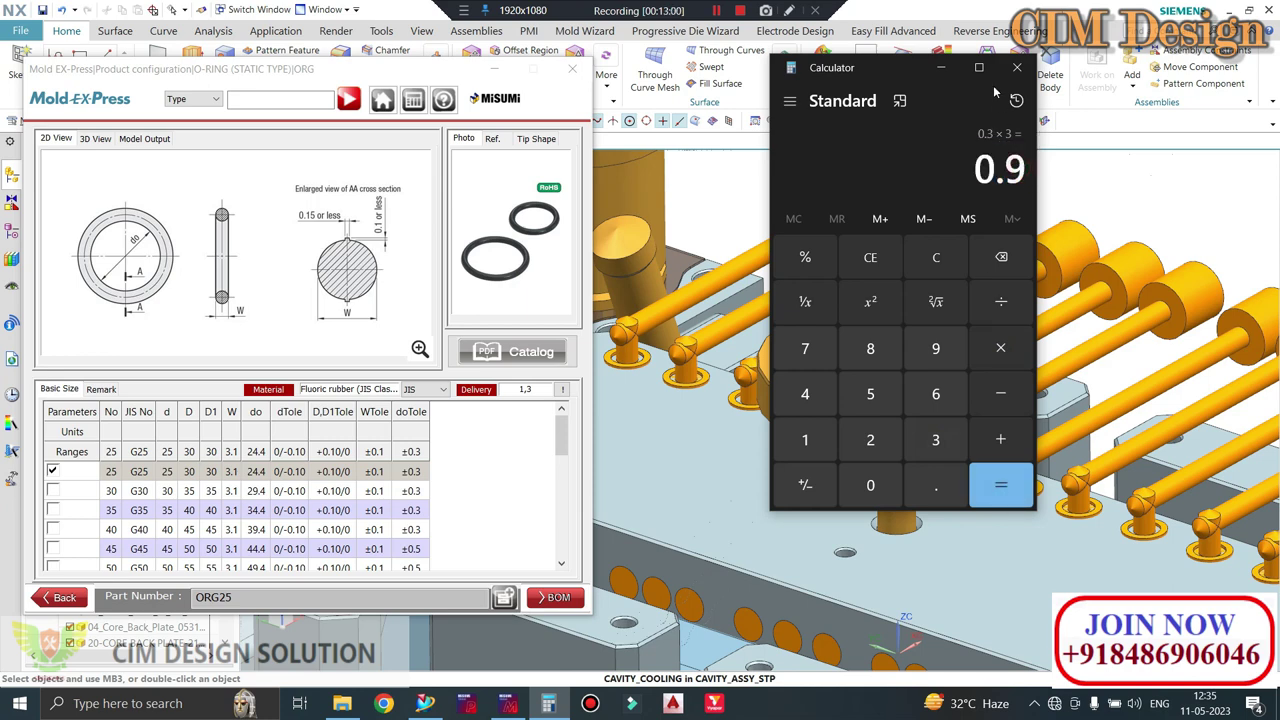
left_click(944, 67)
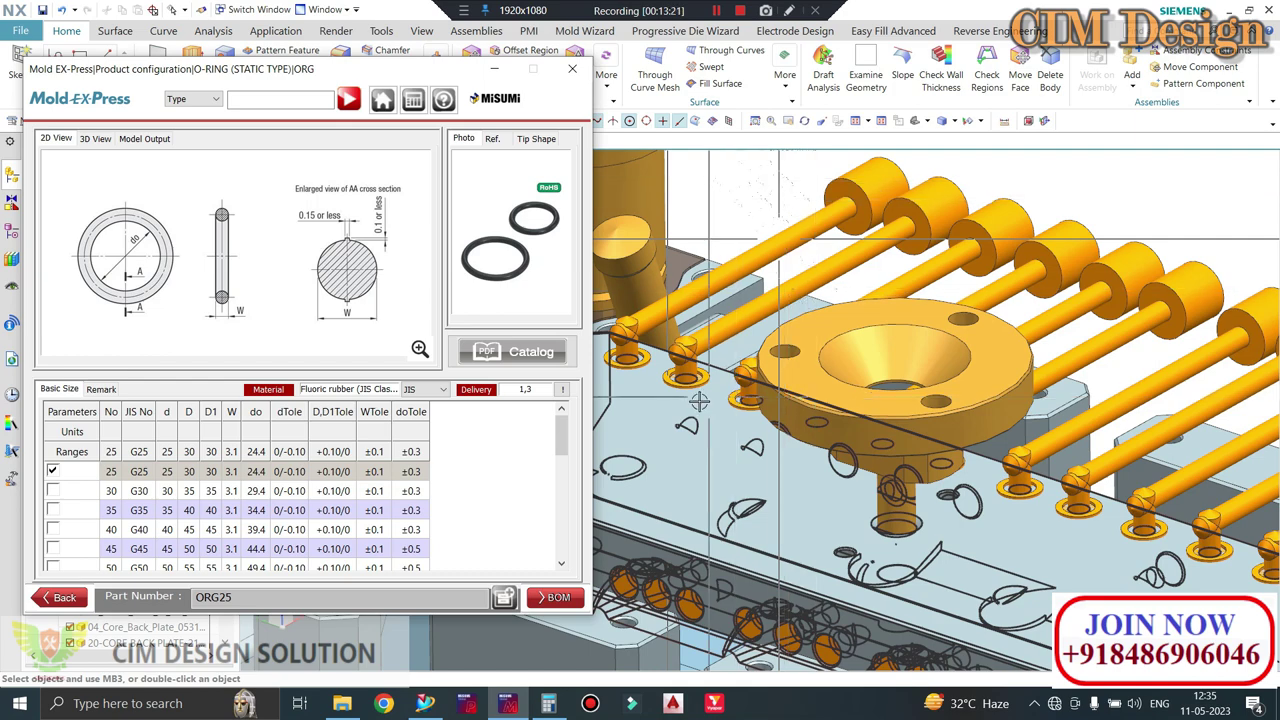
- Orbit the mold and zoom out until the full pump-head assembly fits the view
middle_click_drag(789, 201, 888, 415)
scroll(888, 415, "up", 1)
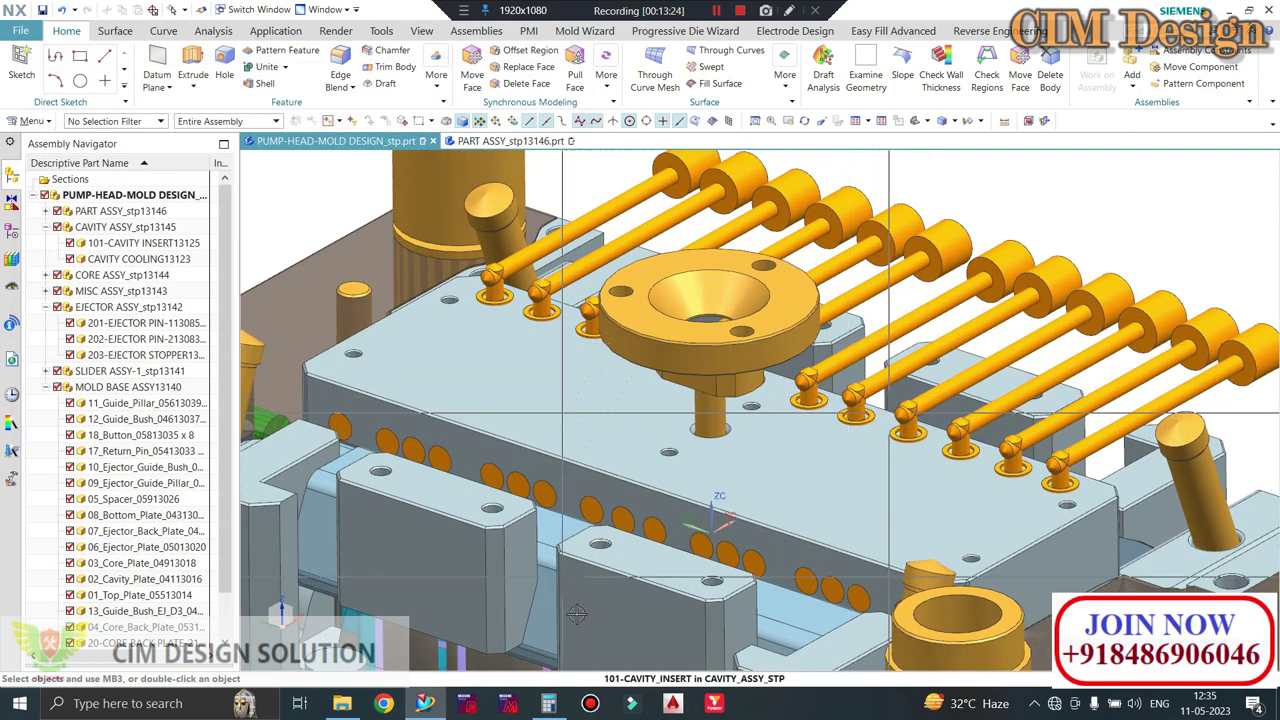
scroll(767, 408, "down", 1)
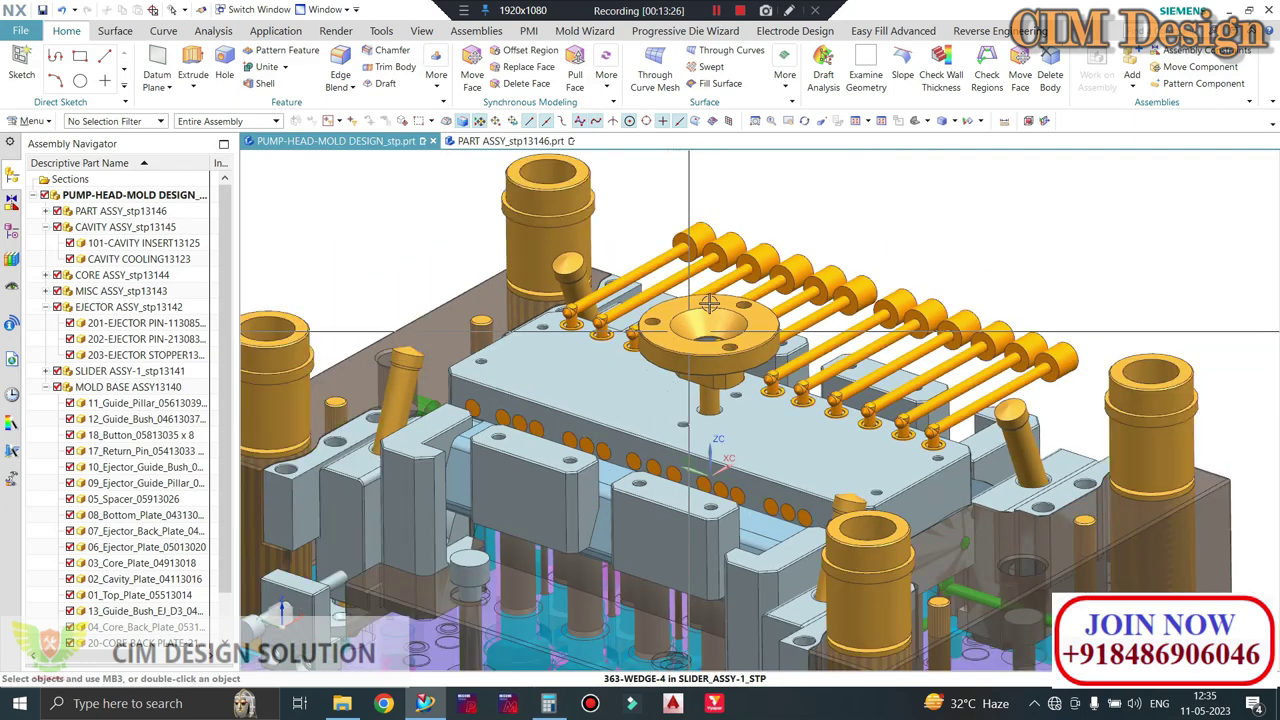
scroll(870, 470, "down", 2)
scroll(876, 481, "up", 1)
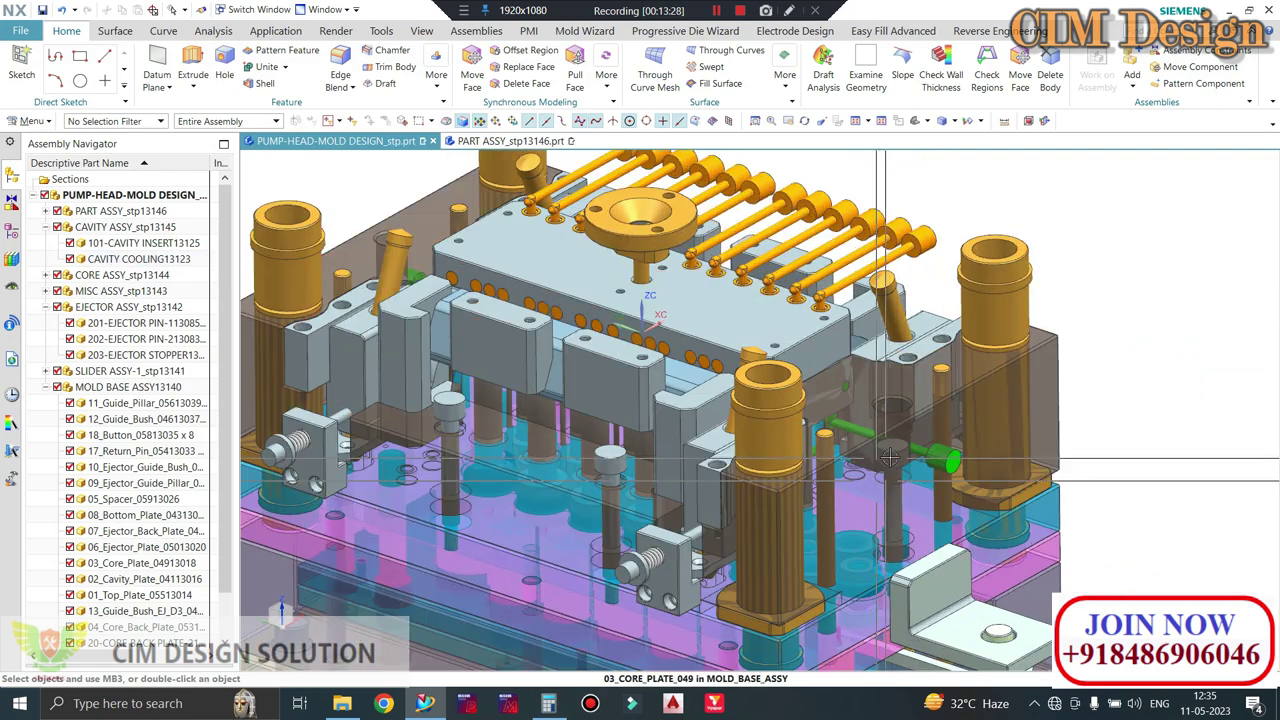
scroll(960, 470, "down", 1)
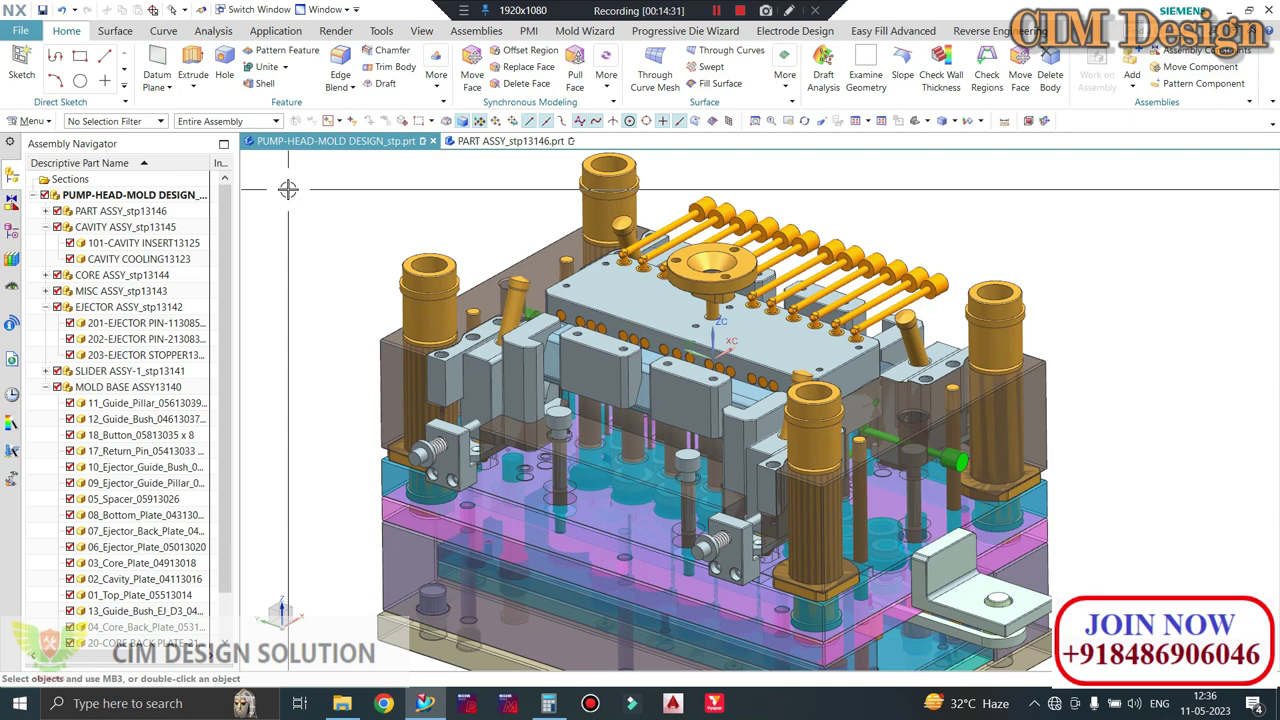
scroll(808, 374, "up", 2)
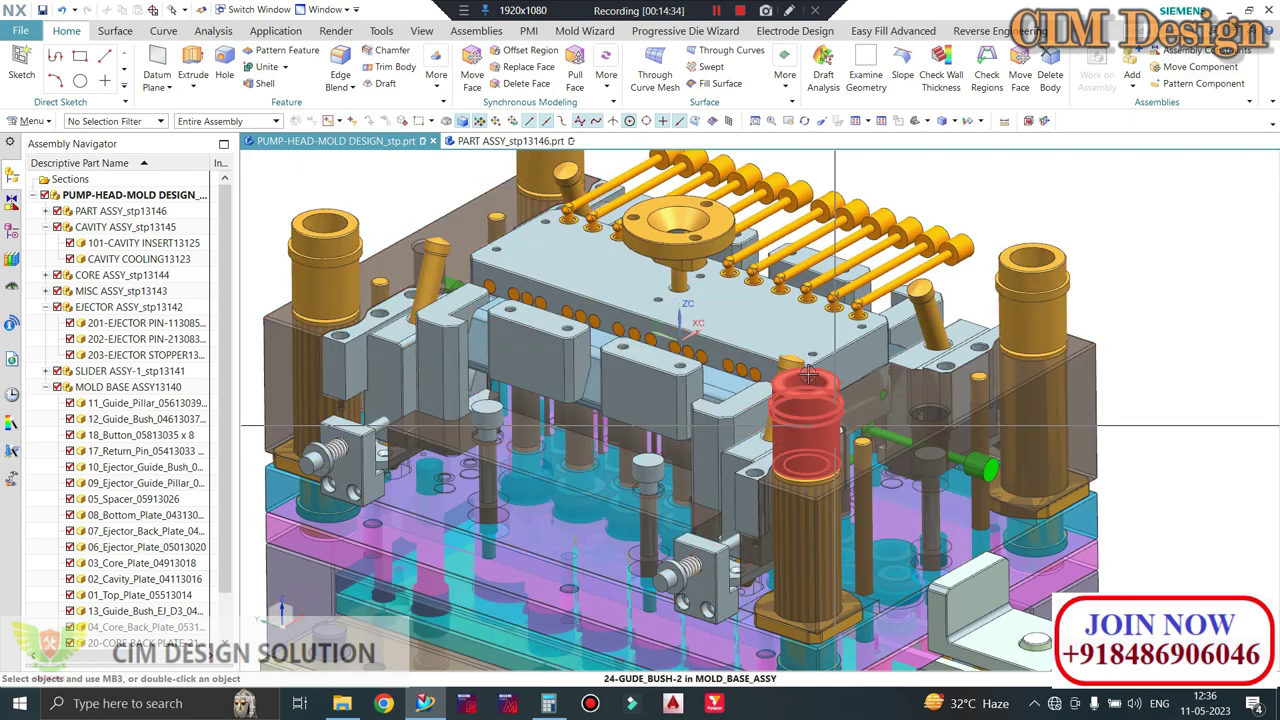
middle_click_drag(989, 184, 1001, 212, "shift")
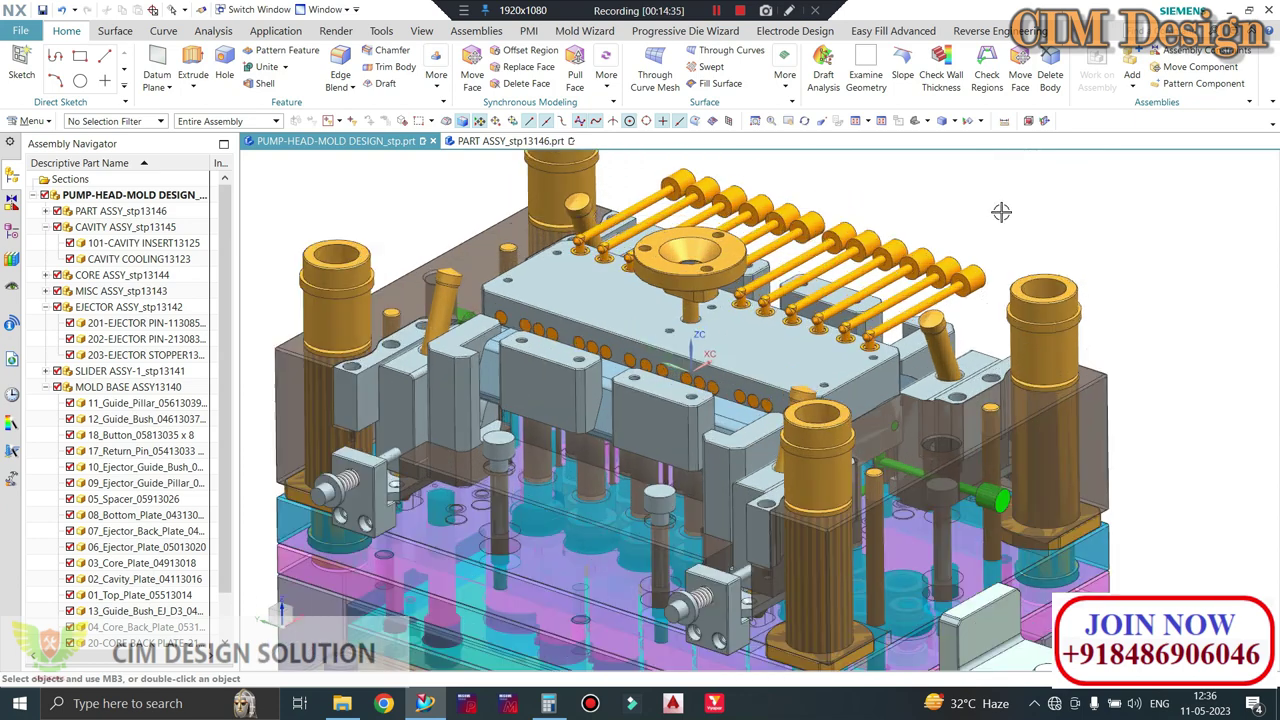
scroll(1001, 212, "up", 1)
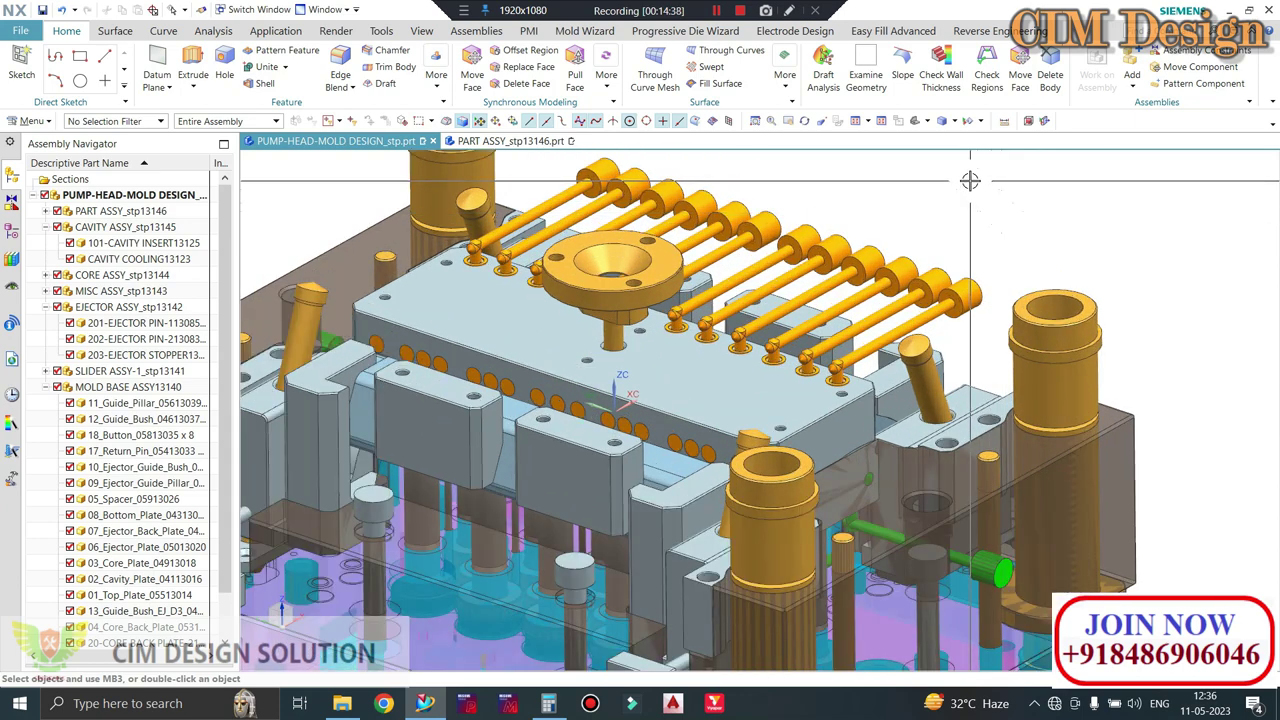
scroll(965, 183, "down", 1)
scroll(955, 181, "down", 1)
scroll(945, 180, "down", 1)
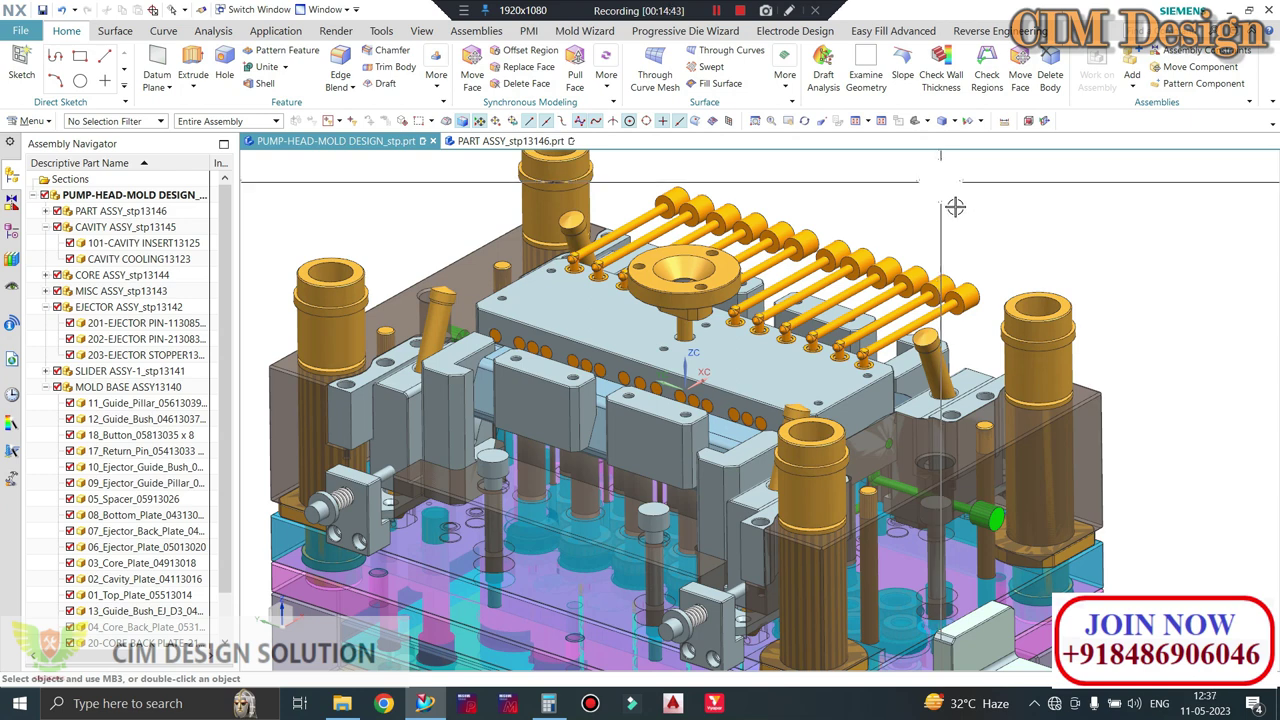
scroll(960, 205, "down", 1)
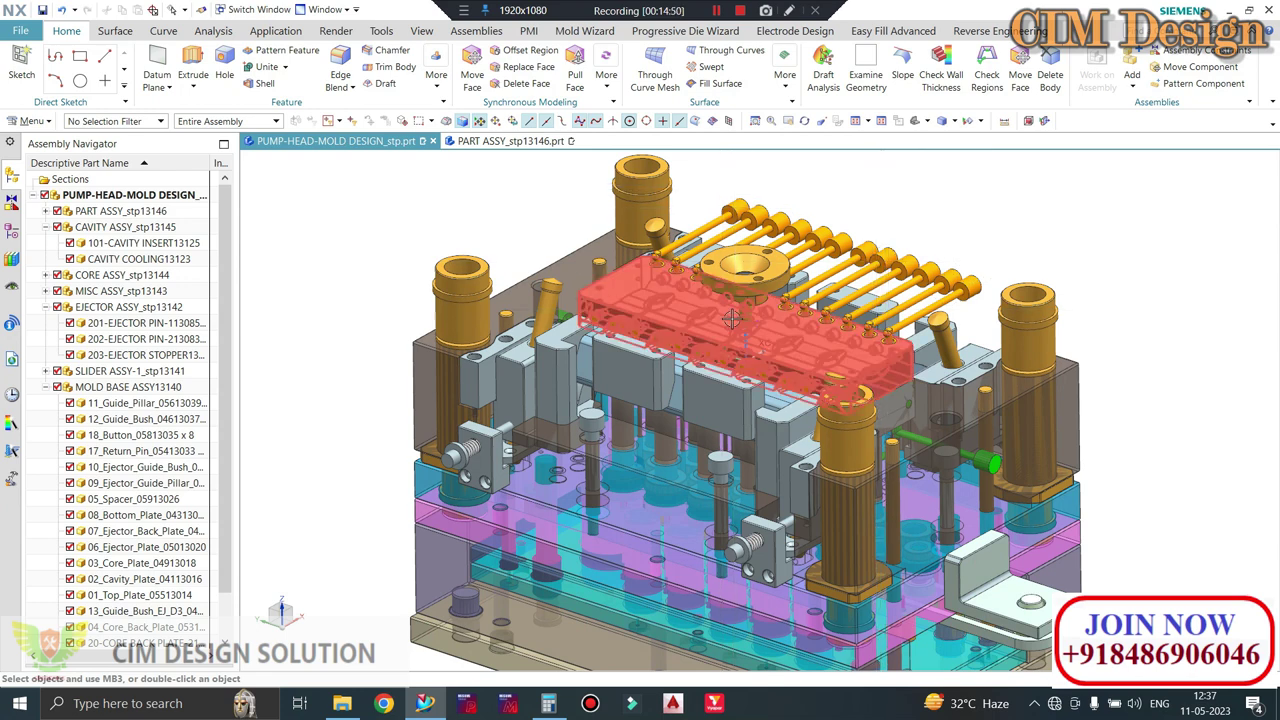
scroll(853, 255, "up", 1)
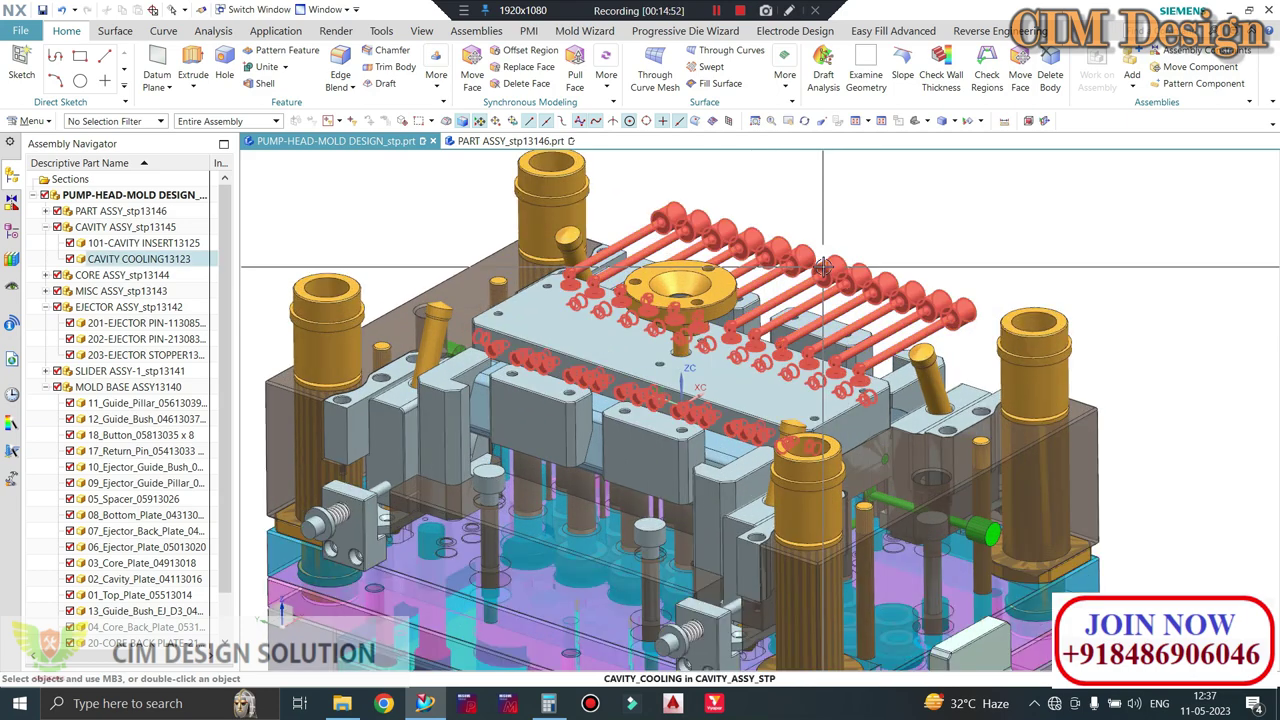
scroll(857, 226, "down", 1)
scroll(857, 226, "up", 1)
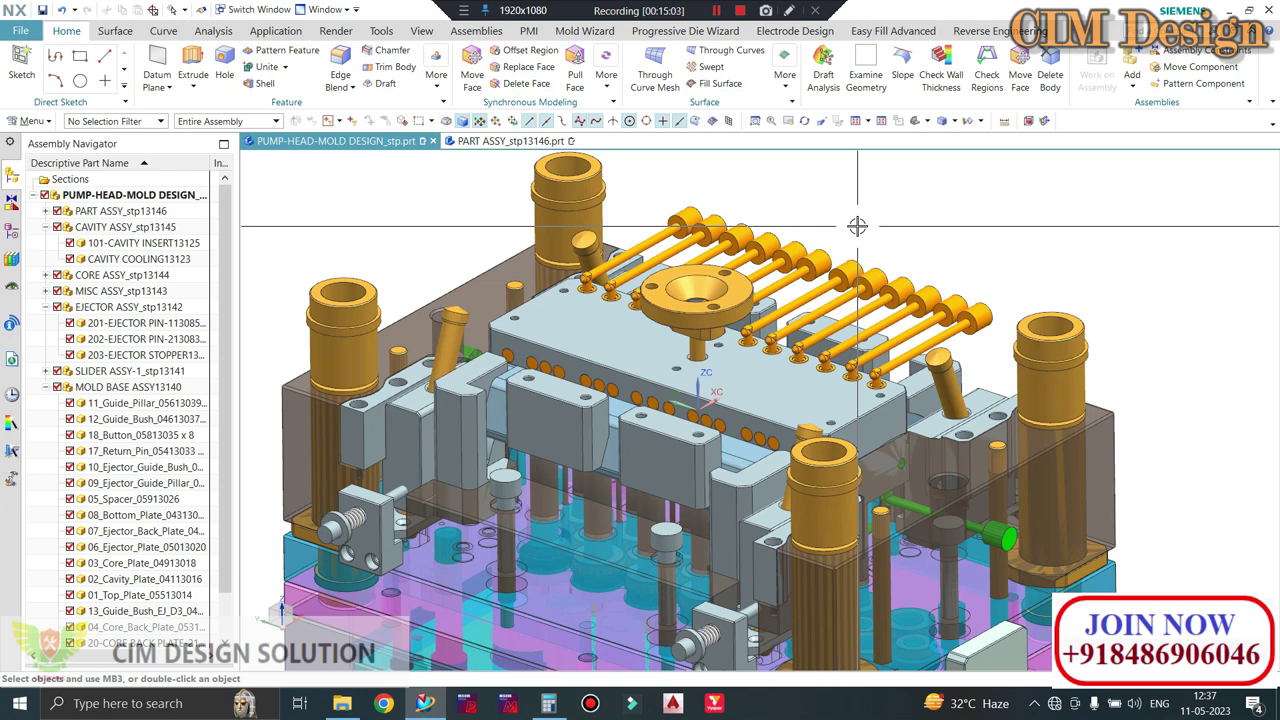
scroll(857, 226, "down", 1)
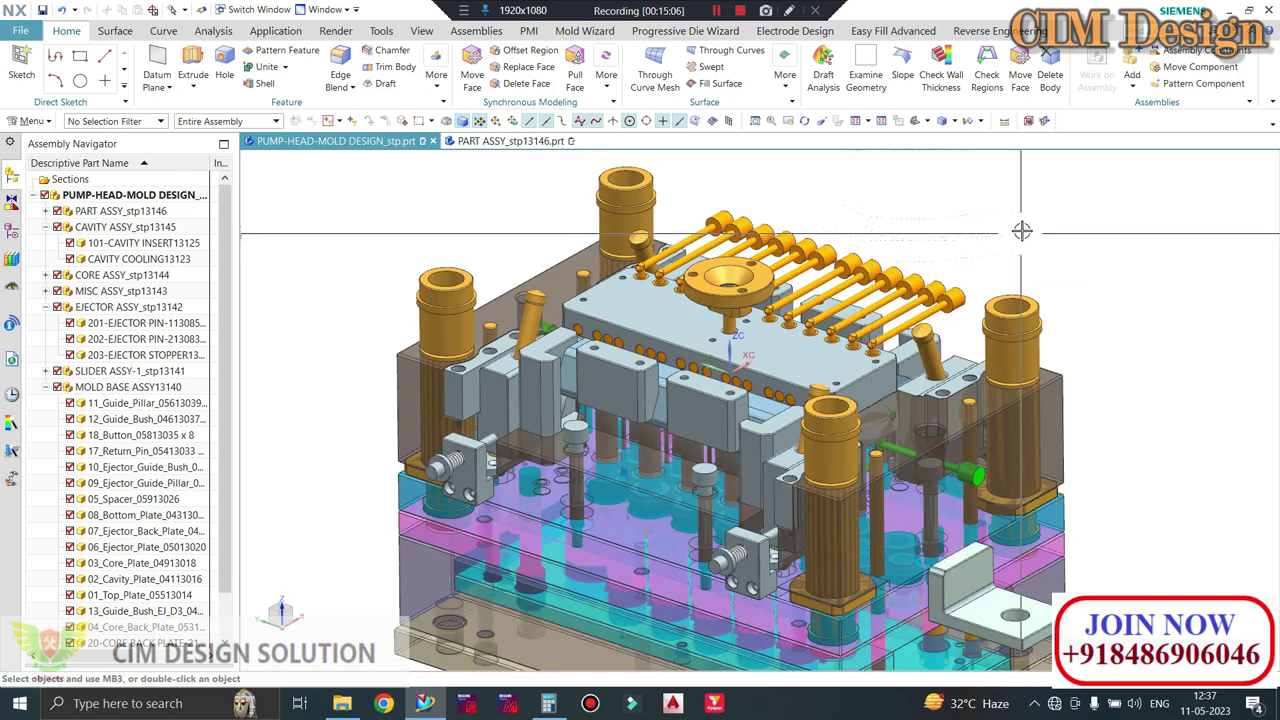